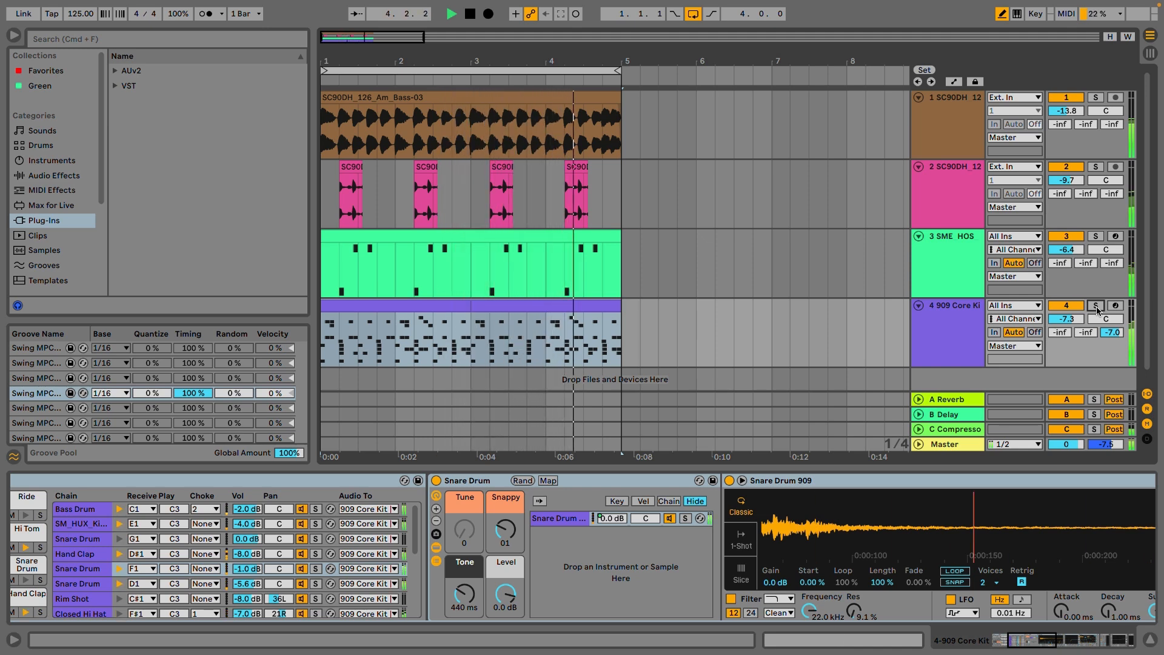
# Step: Search the drum library for 909, load 909 Core Kit.adg onto a new MIDI track and audition its bass drum
pyautogui.press('space')
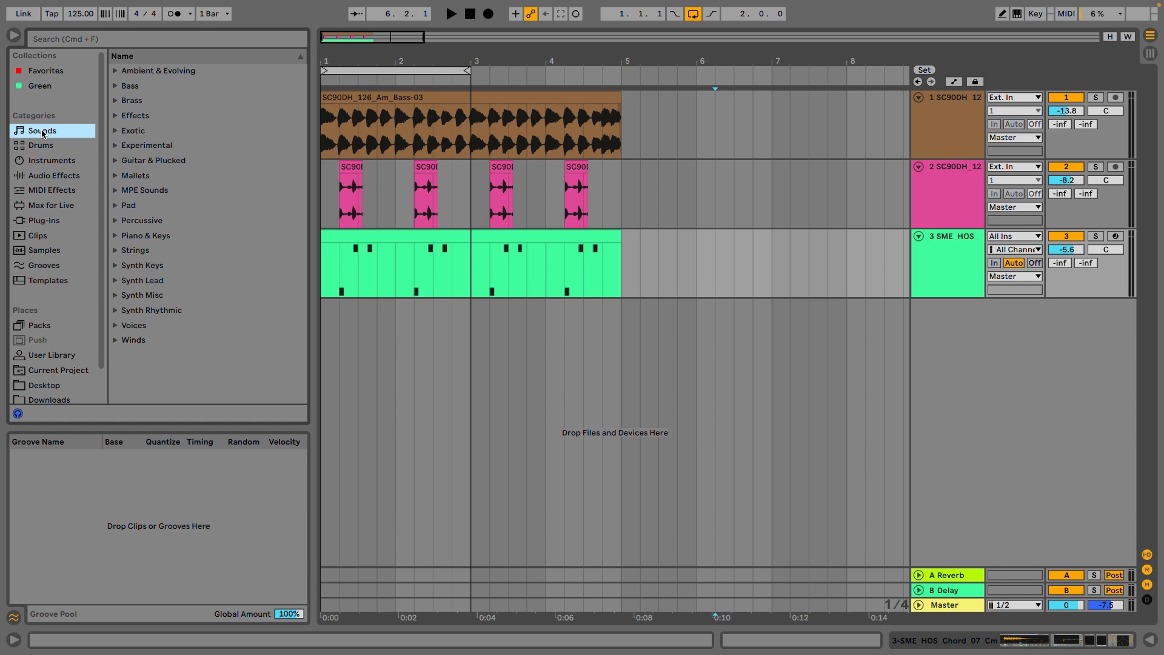
pyautogui.click(42, 146)
pyautogui.click(60, 40)
pyautogui.write('909')
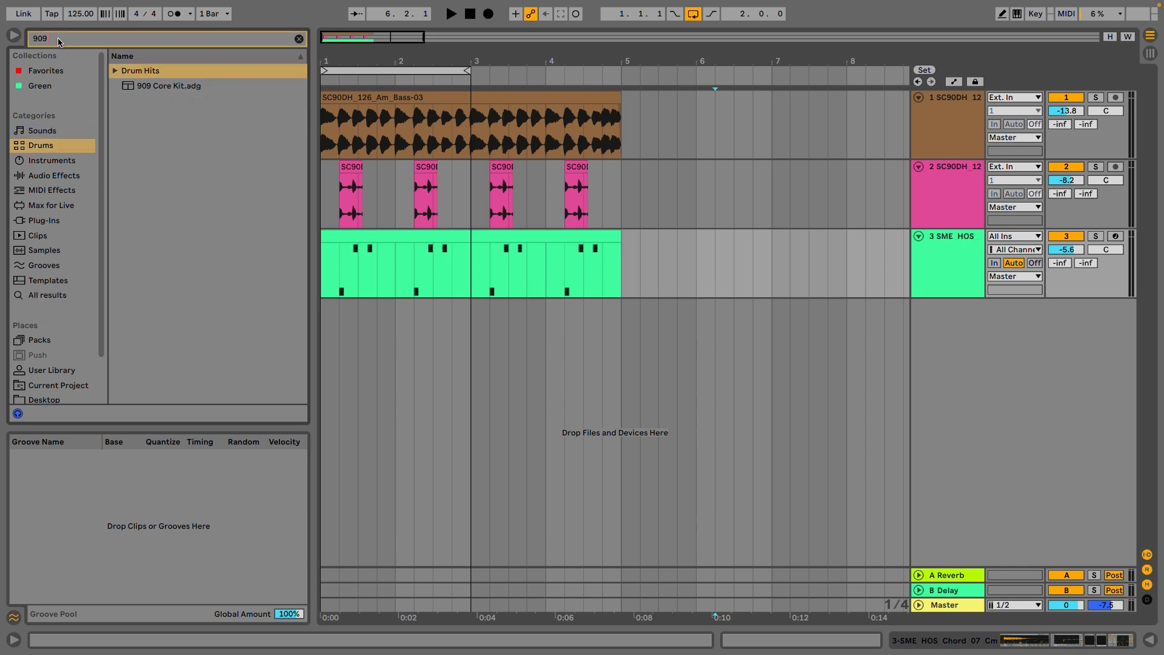
pyautogui.click(149, 86)
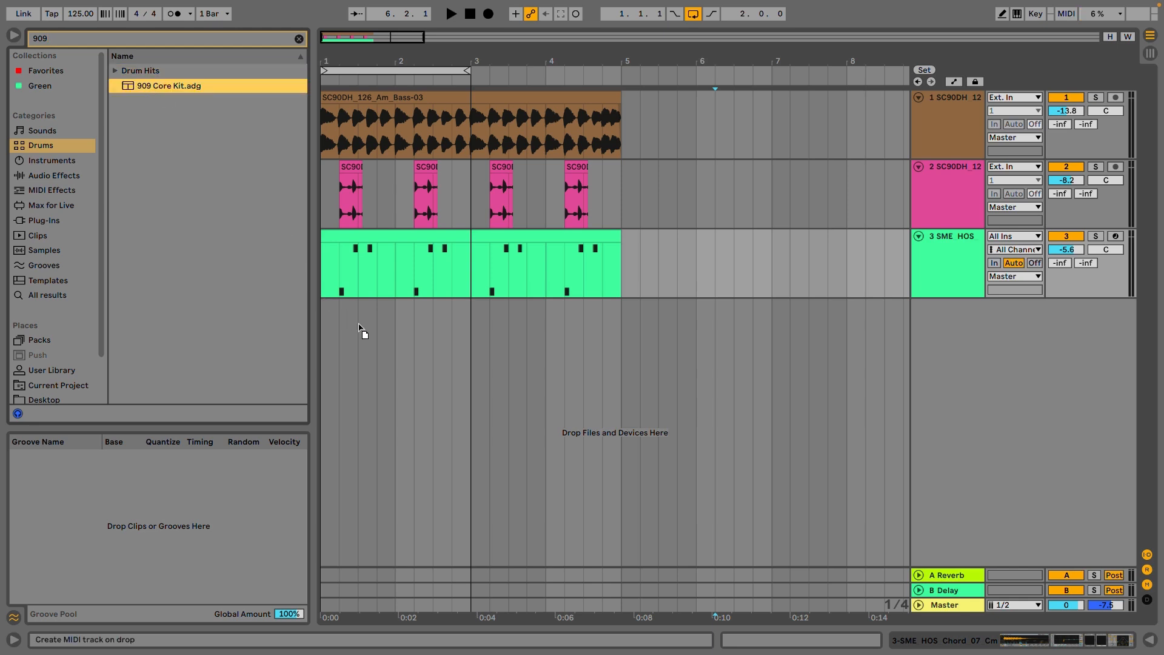
pyautogui.moveTo(360, 324); pyautogui.dragTo(359, 323)
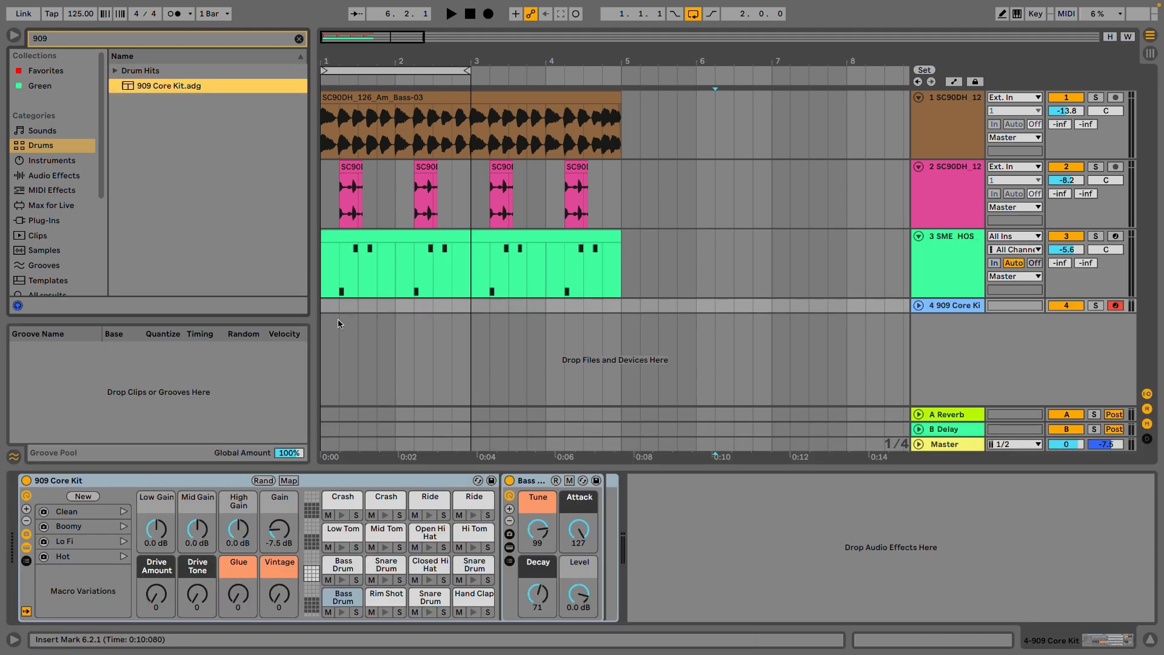
pyautogui.click(345, 613)
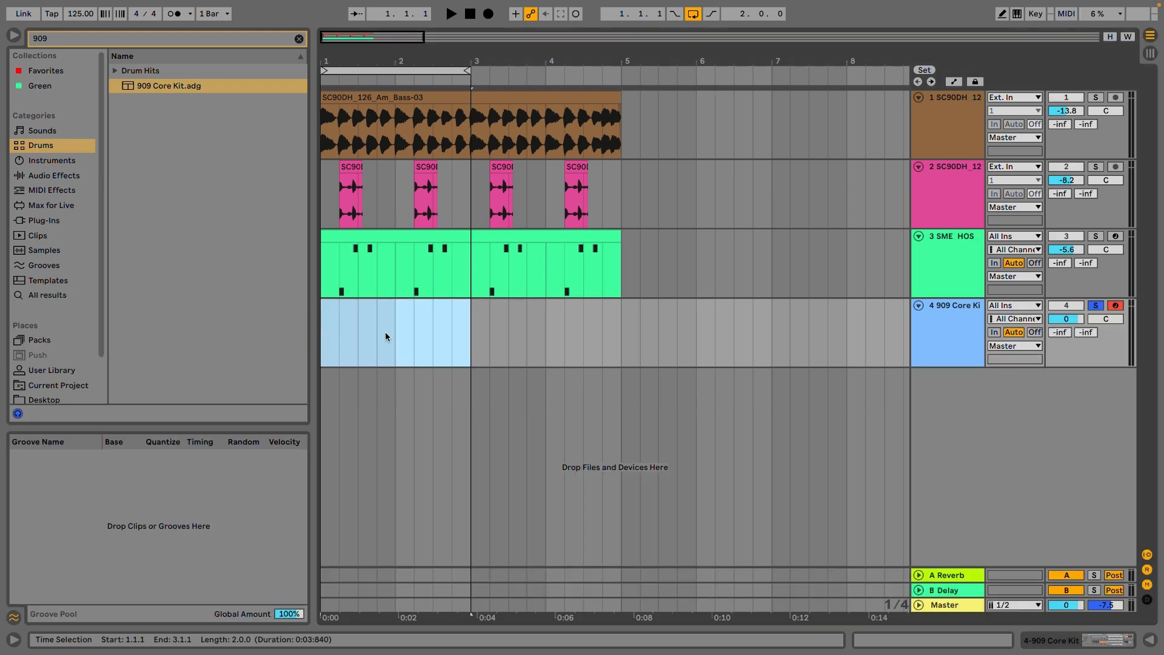
# Step: Create a two-bar MIDI clip on the 909 Core Kit track and place a bass drum hit on all eight beats
pyautogui.doubleClick(385, 333)
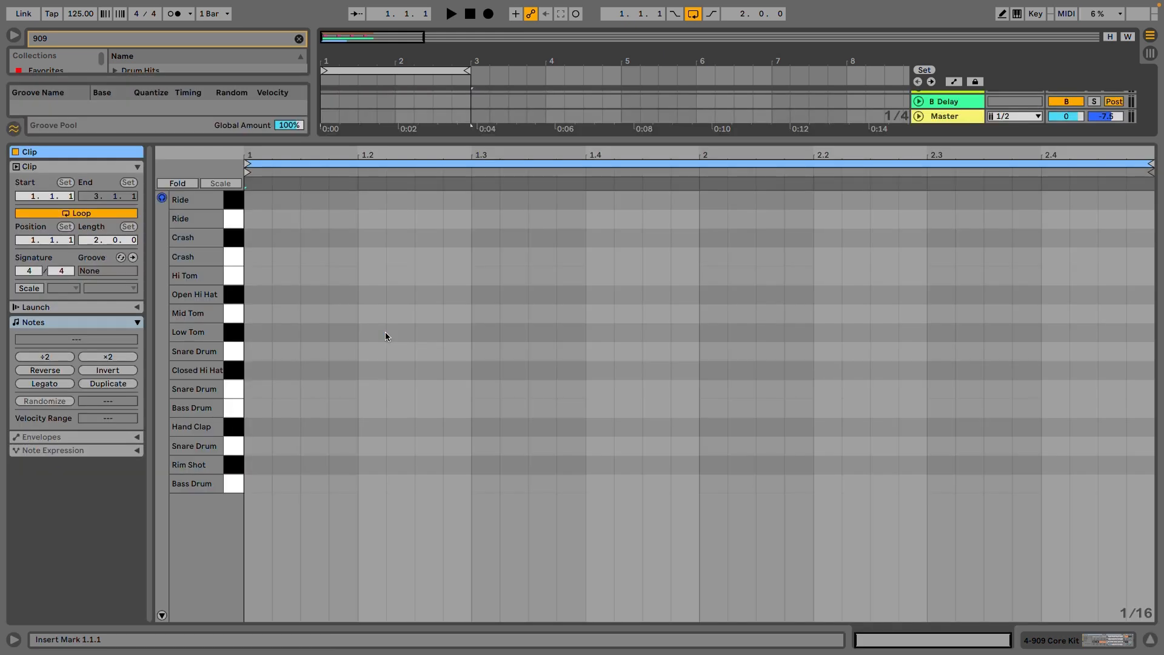
pyautogui.doubleClick(261, 484)
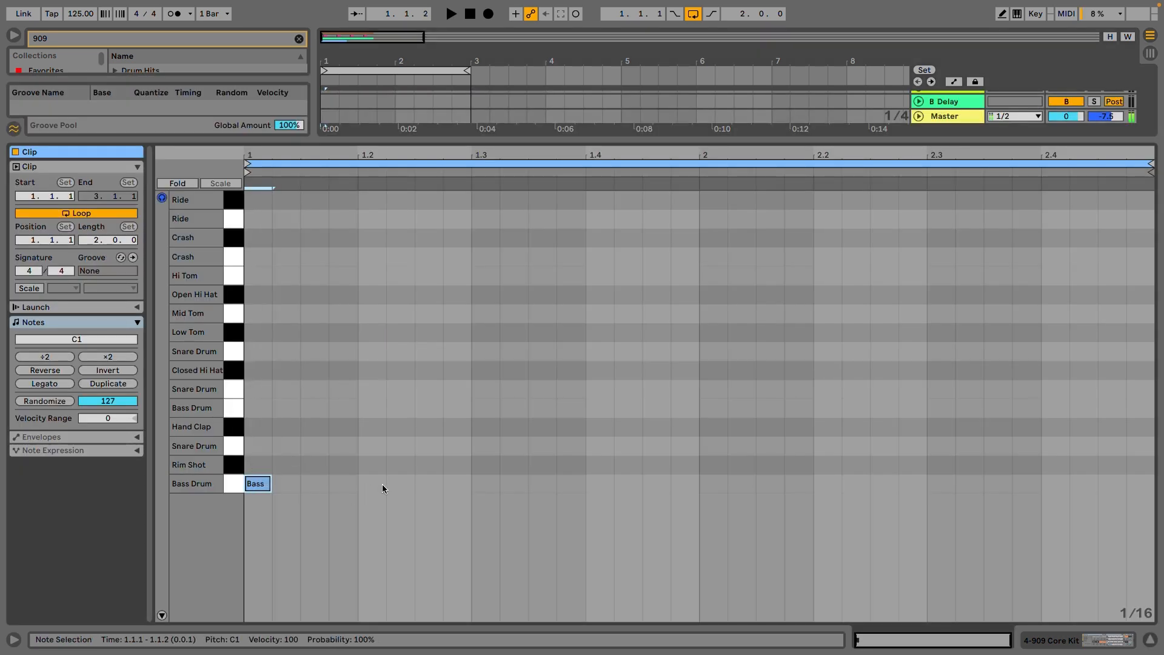
pyautogui.doubleClick(376, 484)
pyautogui.doubleClick(476, 484)
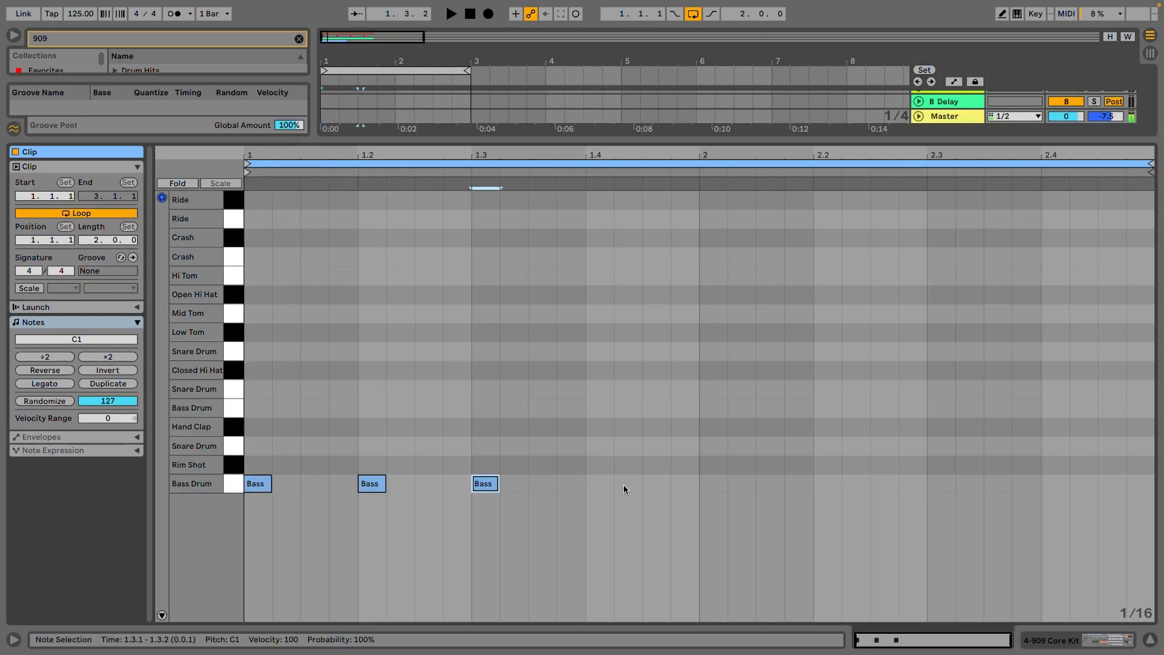
pyautogui.doubleClick(613, 483)
pyautogui.moveTo(689, 482); pyautogui.dragTo(725, 496)
pyautogui.press('space')
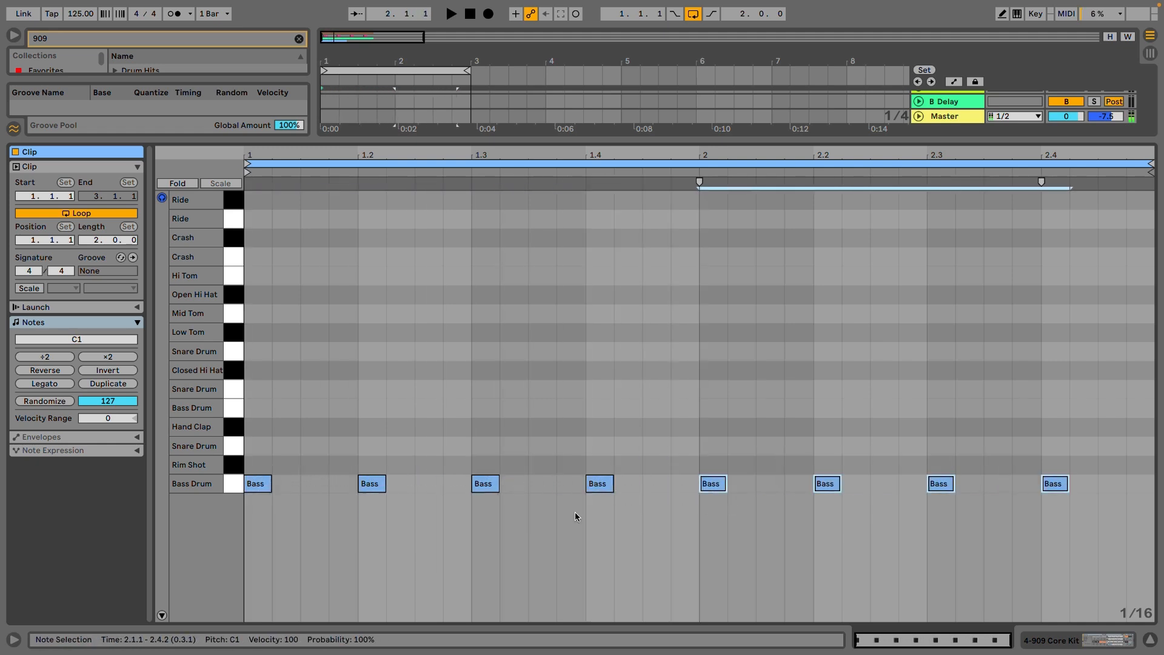
# Step: Add snare drum hits with hand claps layered above them on beats 2 and 4 of both bars, and play the pattern
pyautogui.doubleClick(373, 447)
pyautogui.doubleClick(599, 447)
pyautogui.moveTo(697, 441); pyautogui.dragTo(817, 449)
pyautogui.moveTo(1085, 439); pyautogui.dragTo(373, 432)
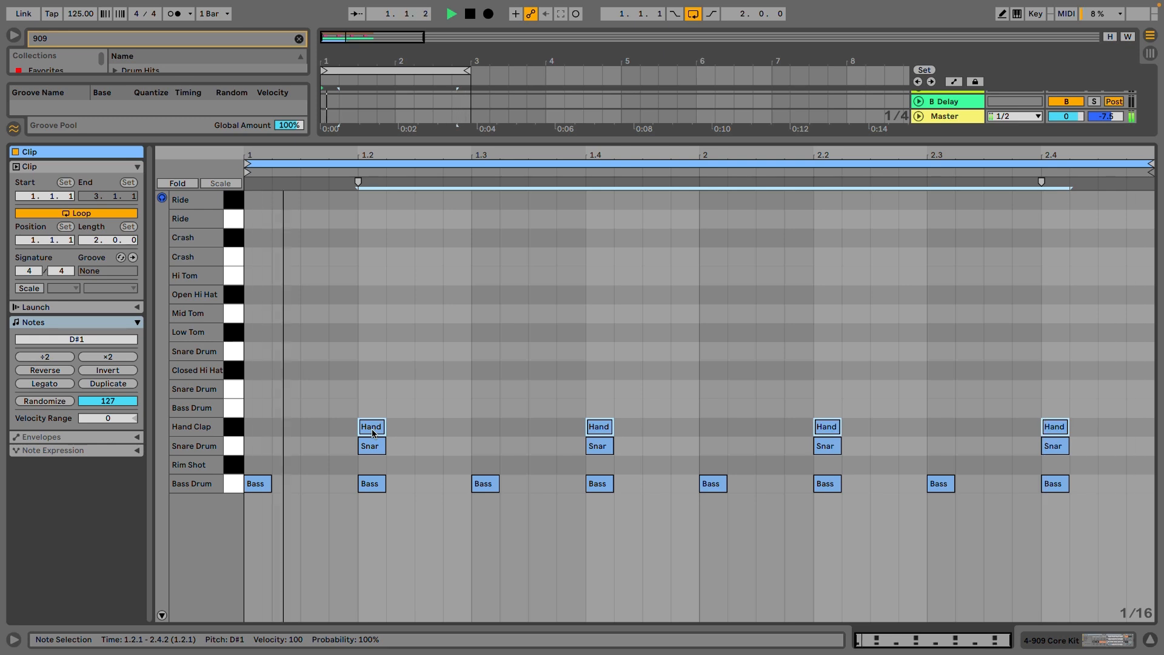
pyautogui.press('space')
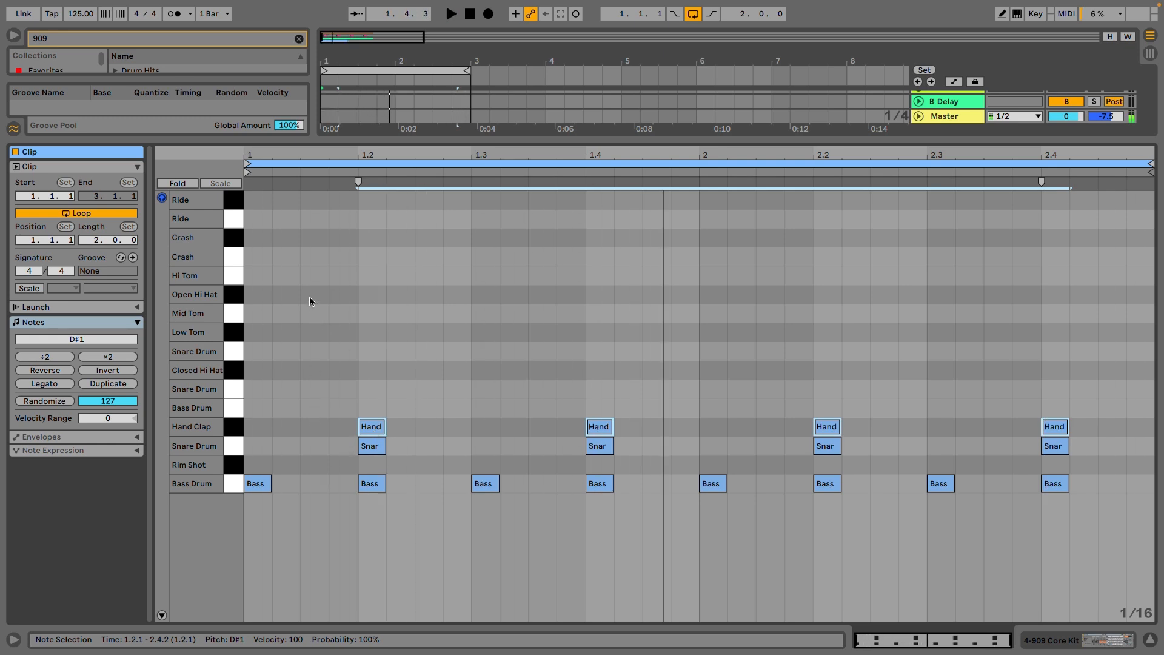
# Step: Place open hi-hats on the offbeat of every beat across both bars and play the pattern
pyautogui.doubleClick(310, 295)
pyautogui.click(420, 292)
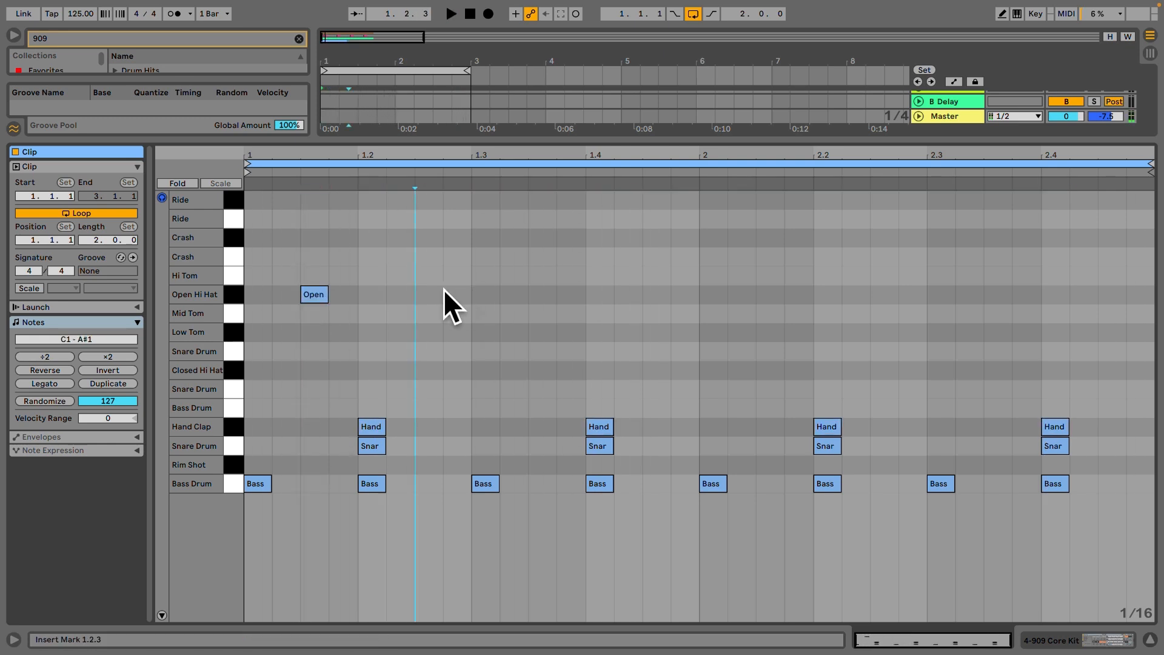
pyautogui.doubleClick(428, 294)
pyautogui.doubleClick(547, 301)
pyautogui.doubleClick(664, 296)
pyautogui.moveTo(704, 297); pyautogui.dragTo(767, 294)
pyautogui.press('space')
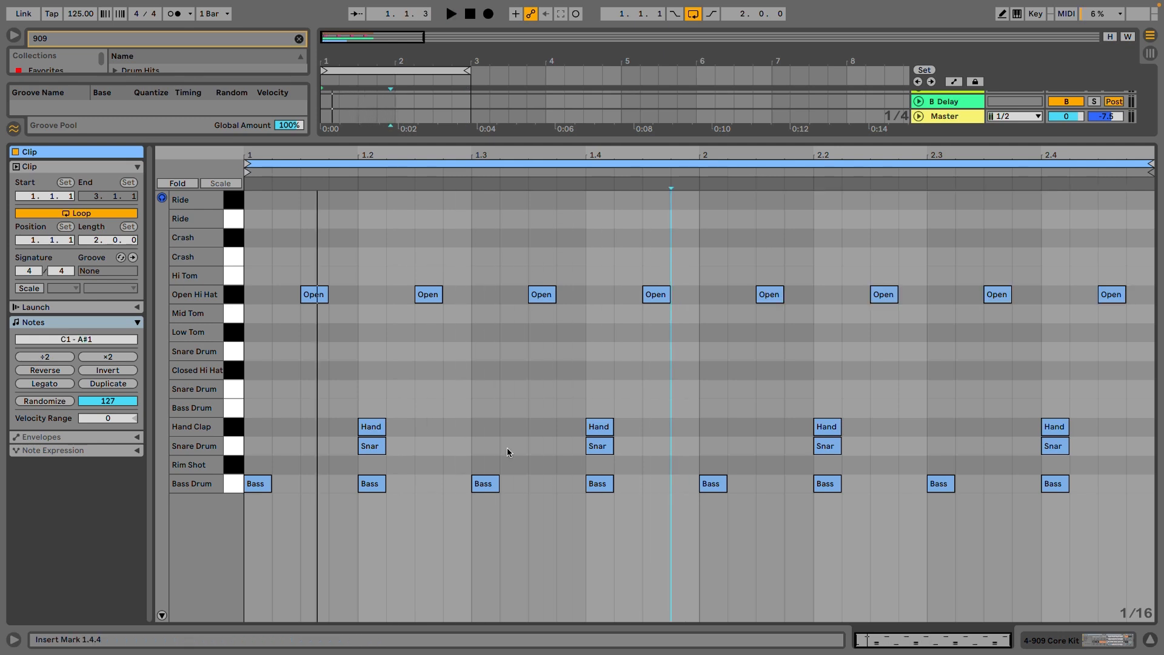
# Step: Add extra snare drum hits at 1.2.4, 1.3.2, 2.3.2 and 2.4.4 between the backbeats
pyautogui.doubleClick(458, 446)
pyautogui.doubleClick(513, 445)
pyautogui.click(990, 445)
pyautogui.doubleClick(974, 447)
# Step: Move the hand clap at 2.2 to 2.1.4, add claps at 2.1.3, 2.2.2, 2.2.3, 2.3.2, 2.3.3, 2.4.3 and 2.4.4, and play the pattern
pyautogui.click(756, 431)
pyautogui.moveTo(826, 427); pyautogui.dragTo(798, 427)
pyautogui.doubleClick(763, 427)
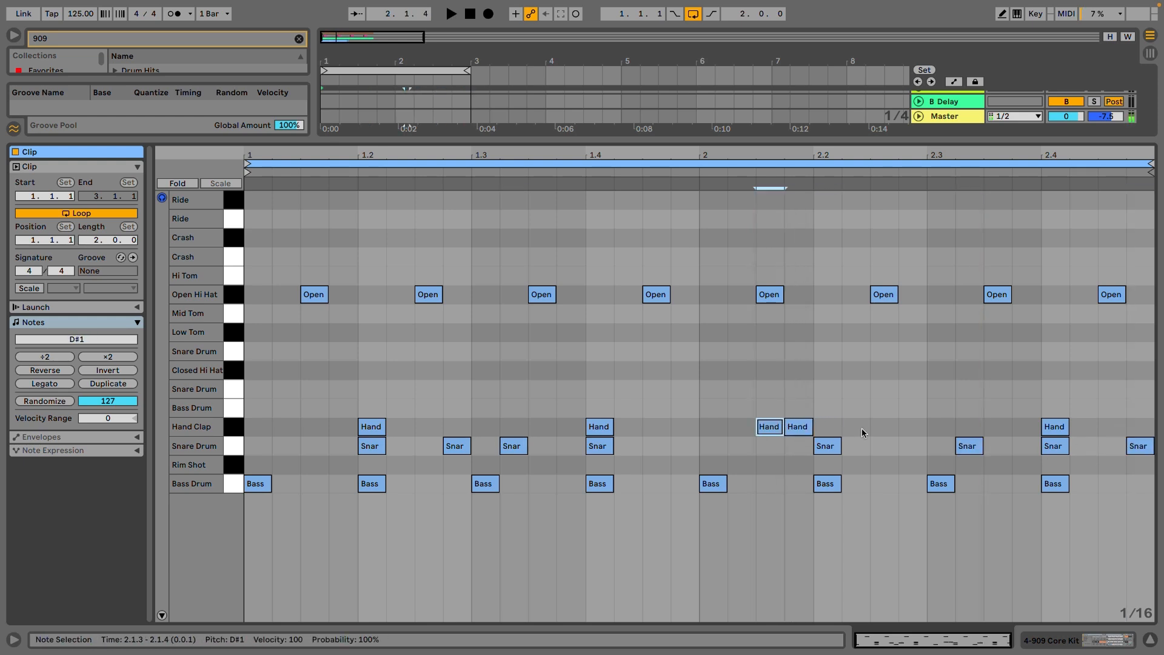
pyautogui.doubleClick(861, 429)
pyautogui.doubleClick(882, 428)
pyautogui.doubleClick(966, 428)
pyautogui.doubleClick(1001, 428)
pyautogui.doubleClick(1111, 427)
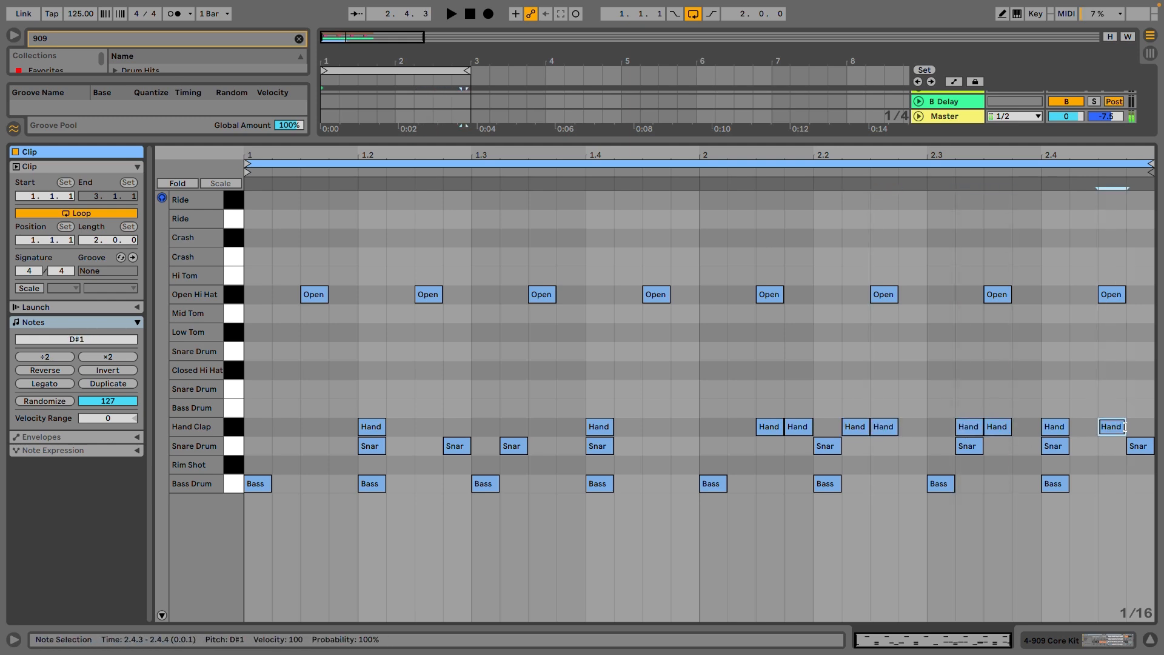
pyautogui.click(1154, 430)
pyautogui.doubleClick(1141, 427)
pyautogui.press('space')
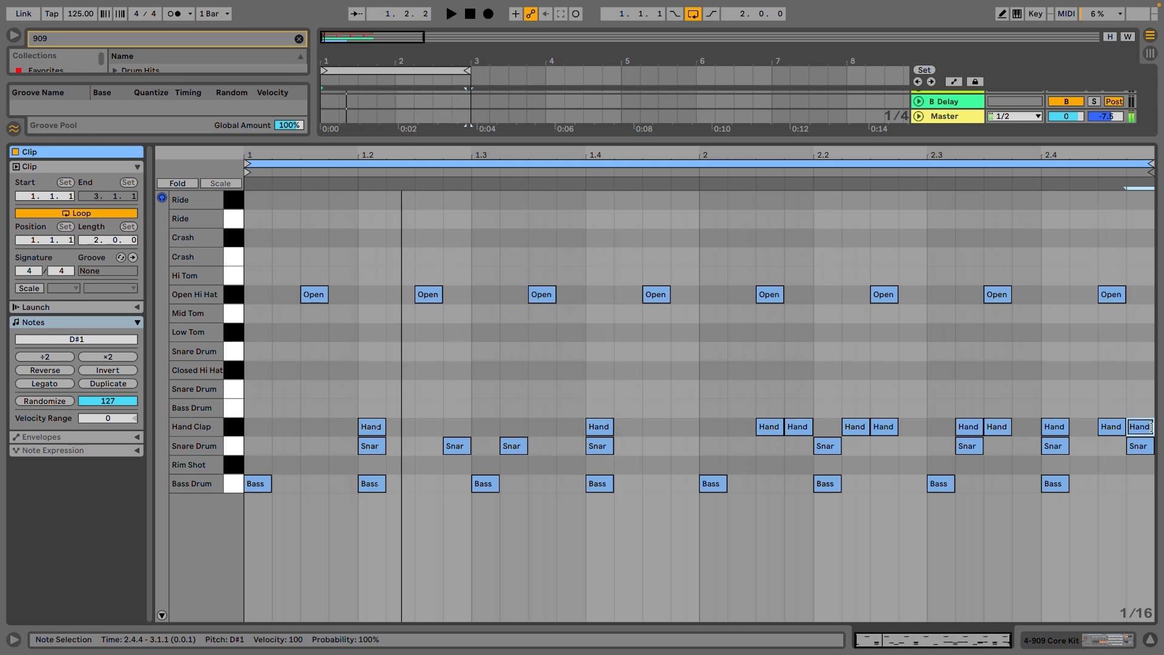
# Step: Place closed hi-hats at 1.1.4, 1.2.2 and 1.4.2, repeat them in the second bar, and play the pattern
pyautogui.doubleClick(343, 371)
pyautogui.doubleClick(398, 370)
pyautogui.doubleClick(628, 370)
pyautogui.moveTo(667, 393); pyautogui.dragTo(792, 373)
pyautogui.press('space')
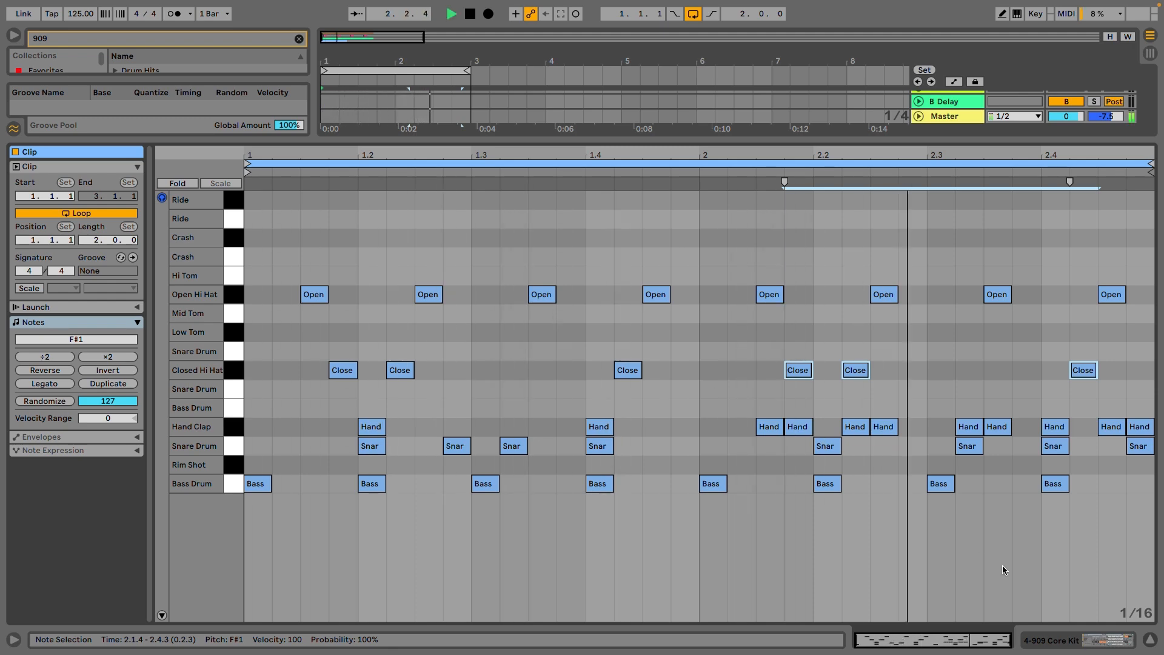
# Step: Show the 909 Core Kit's chain list with its input and output settings and examine the choke groups of the hi-hat chains
pyautogui.click(1042, 642)
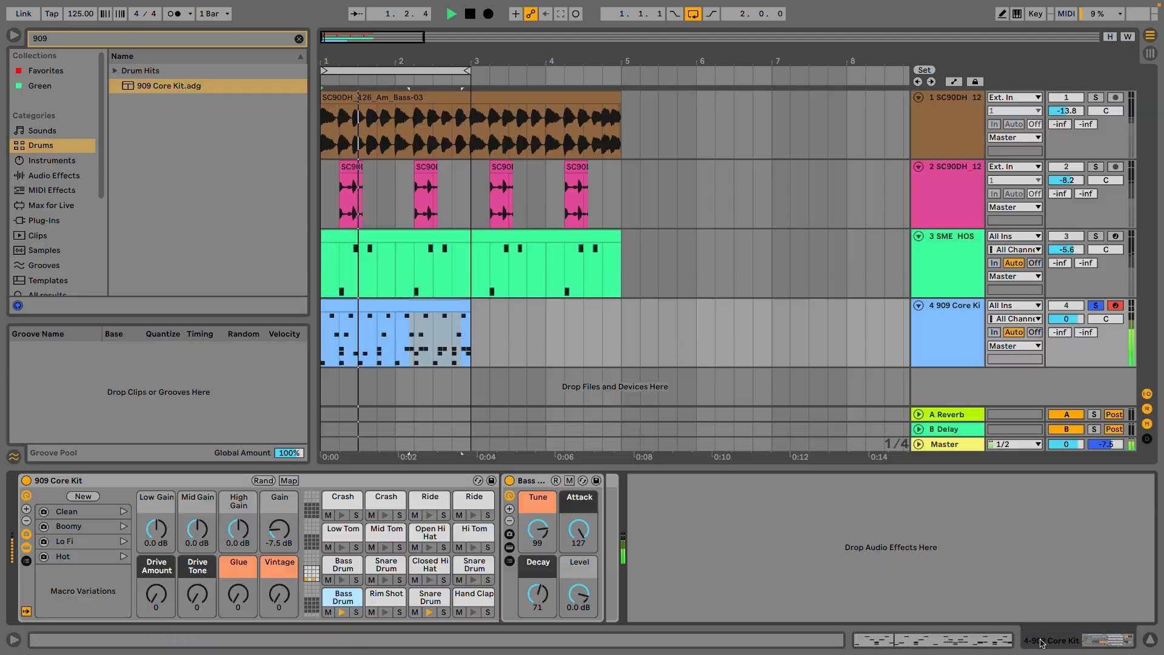
pyautogui.click(26, 561)
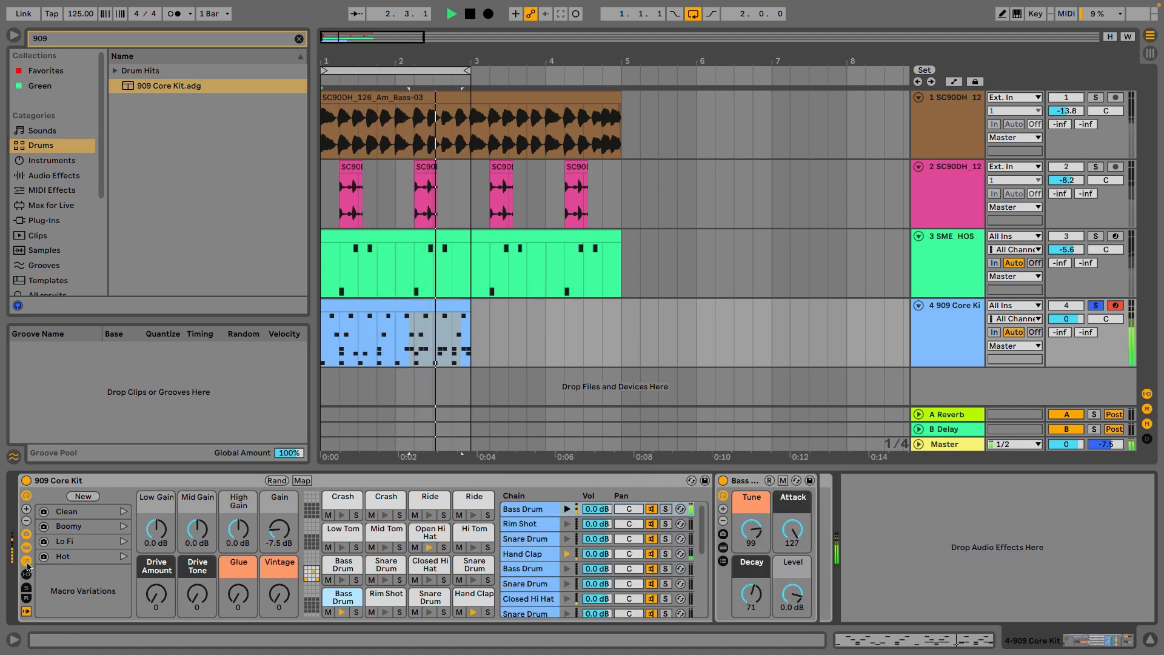
pyautogui.click(27, 574)
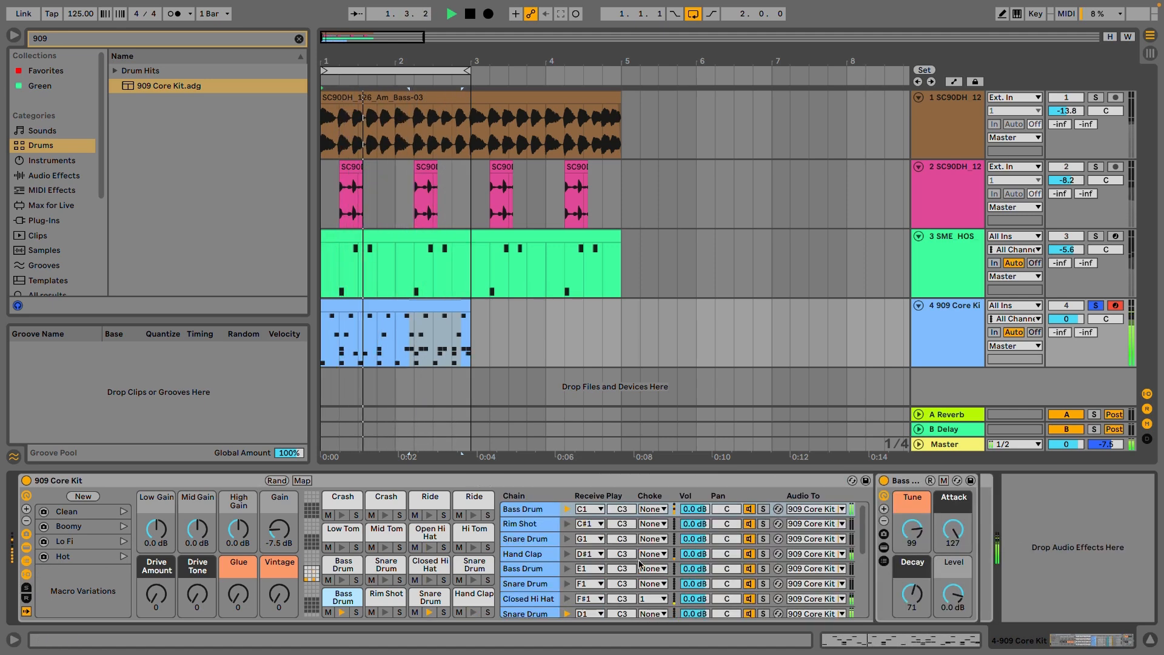
pyautogui.scroll(-5, 652, 602)
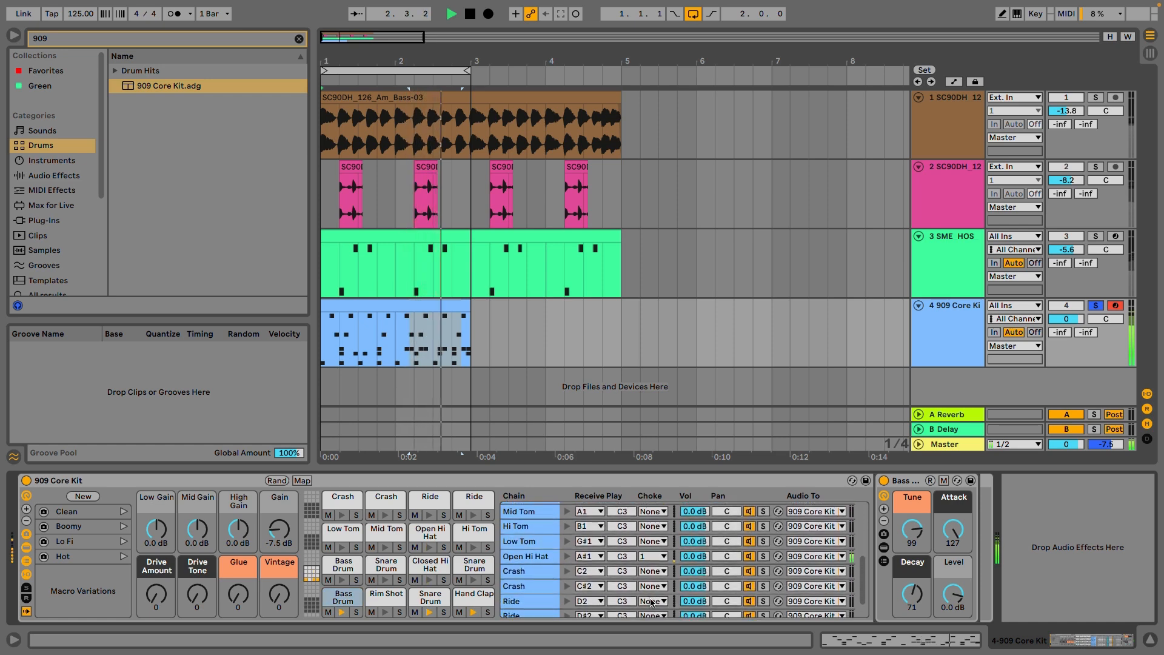
pyautogui.scroll(1, 651, 602)
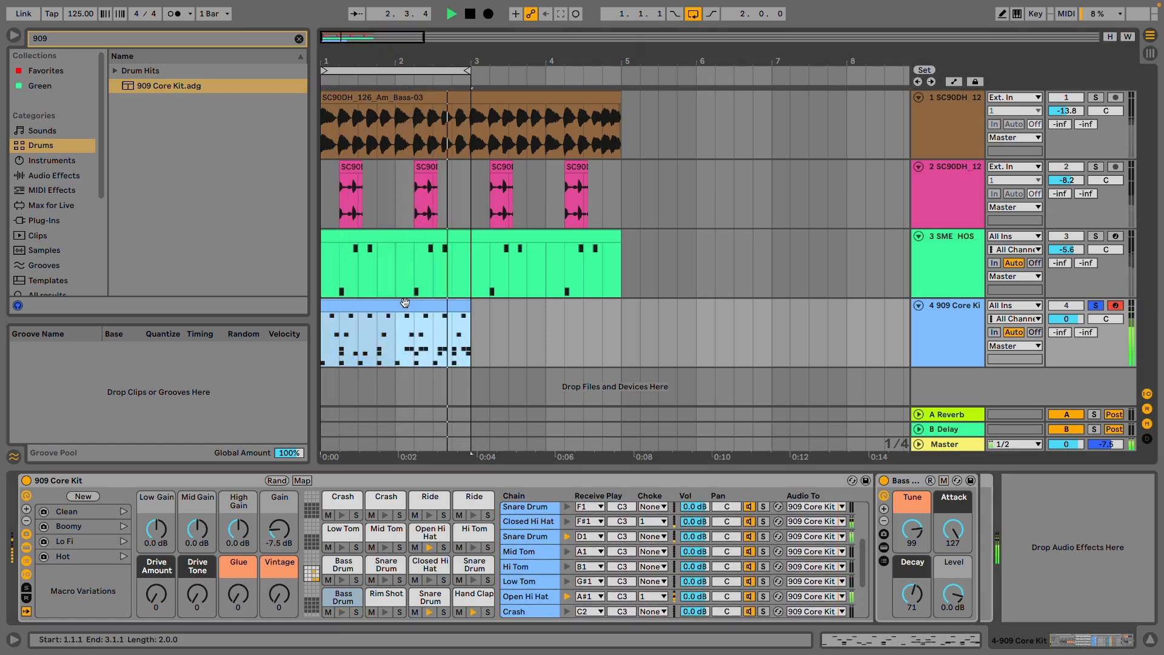
# Step: Reopen the drum clip's notes and inspect the closed hi-hats at 1.2.2 and 2.1.4 against the open hi-hats
pyautogui.doubleClick(409, 320)
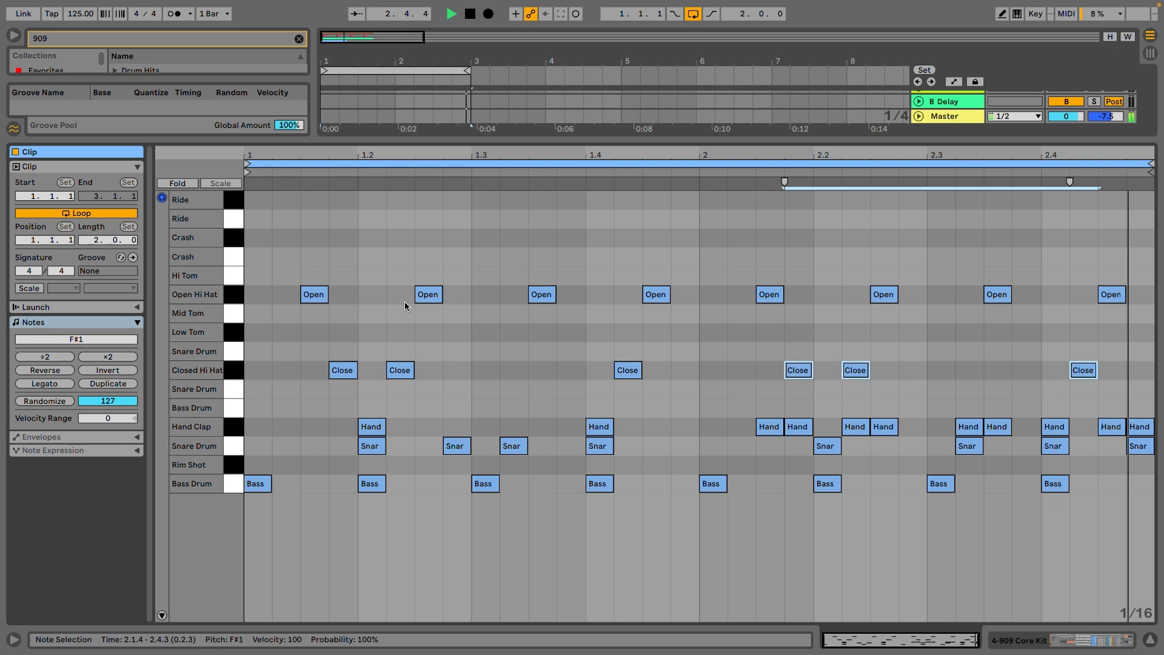
pyautogui.click(402, 371)
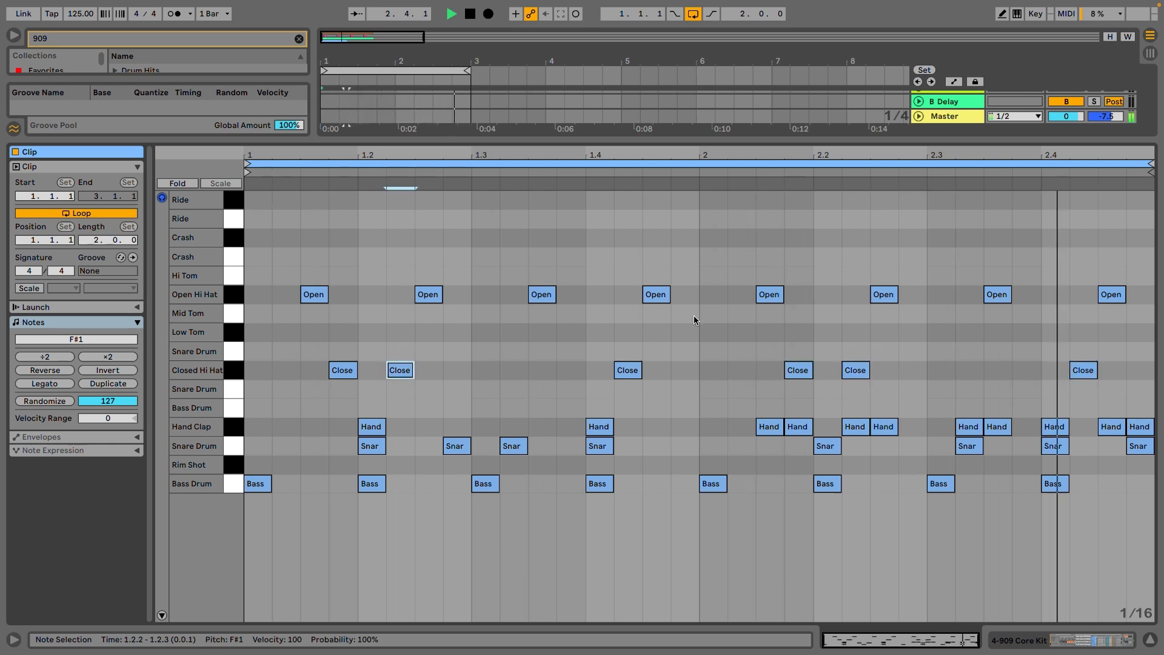
pyautogui.click(806, 373)
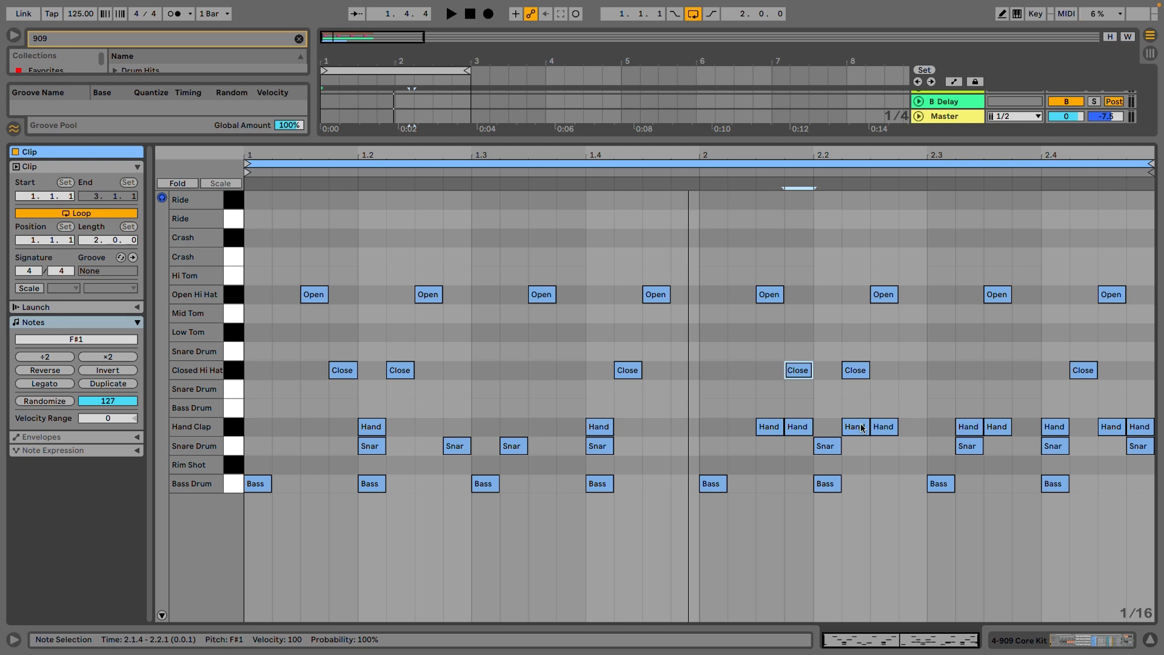
pyautogui.press('super+z')
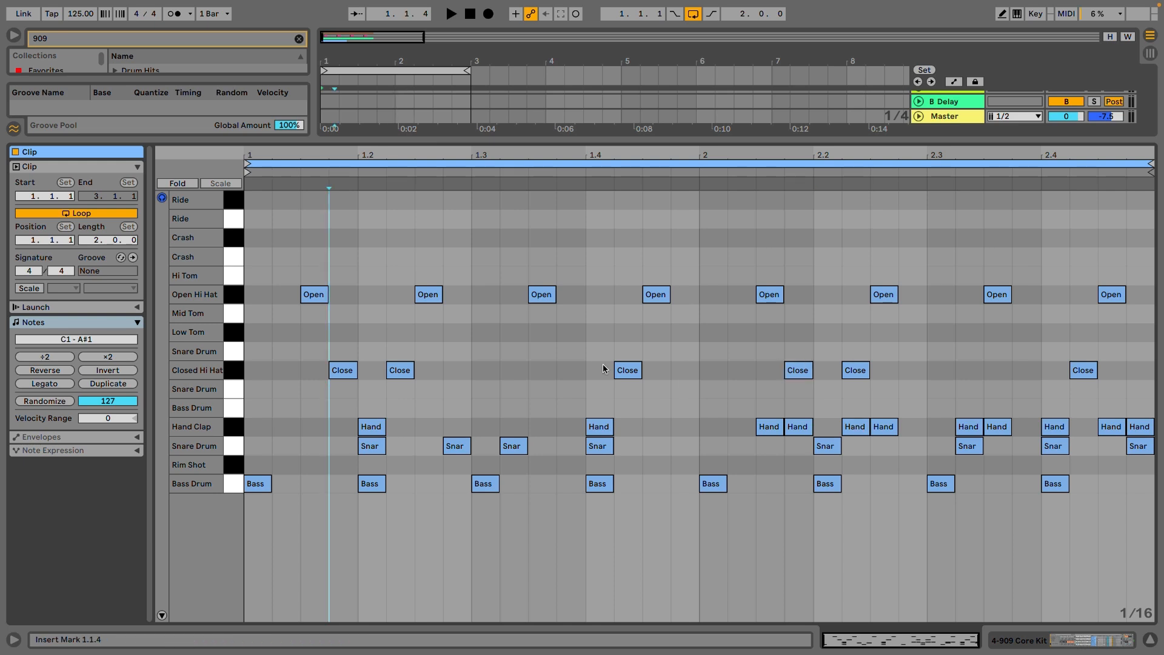
# Step: Add mid toms at 1.1.3, 2.1.3 and 2.2.4 and a hi tom at 2.2.2, and play the pattern
pyautogui.doubleClick(309, 312)
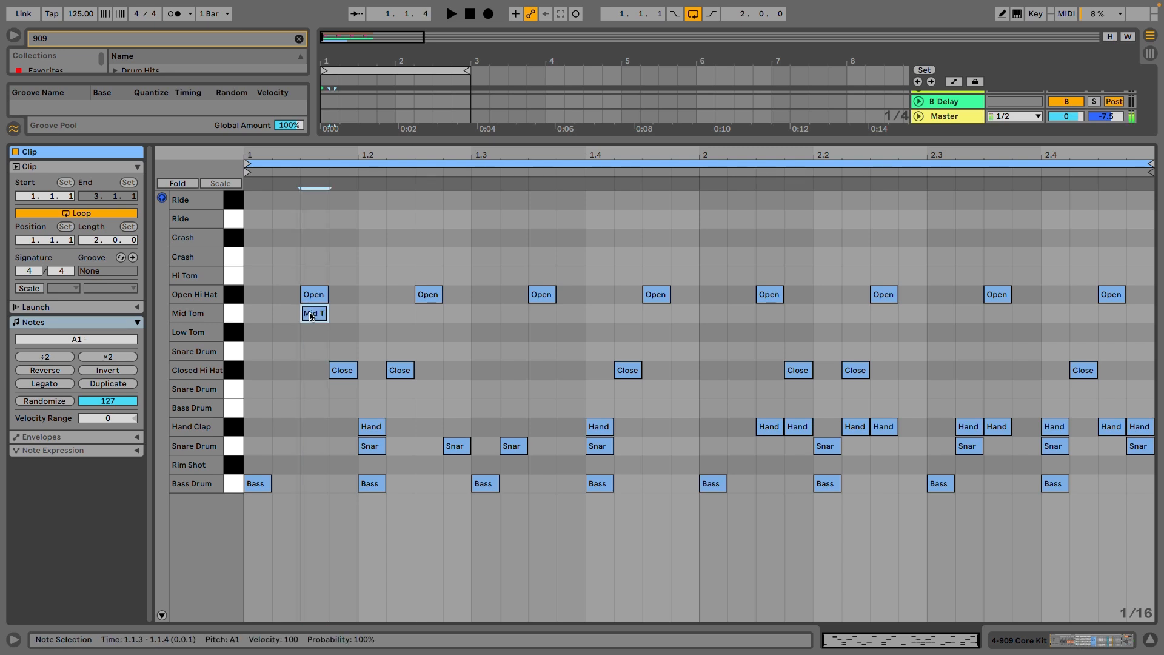
pyautogui.doubleClick(762, 318)
pyautogui.doubleClick(859, 273)
pyautogui.doubleClick(912, 313)
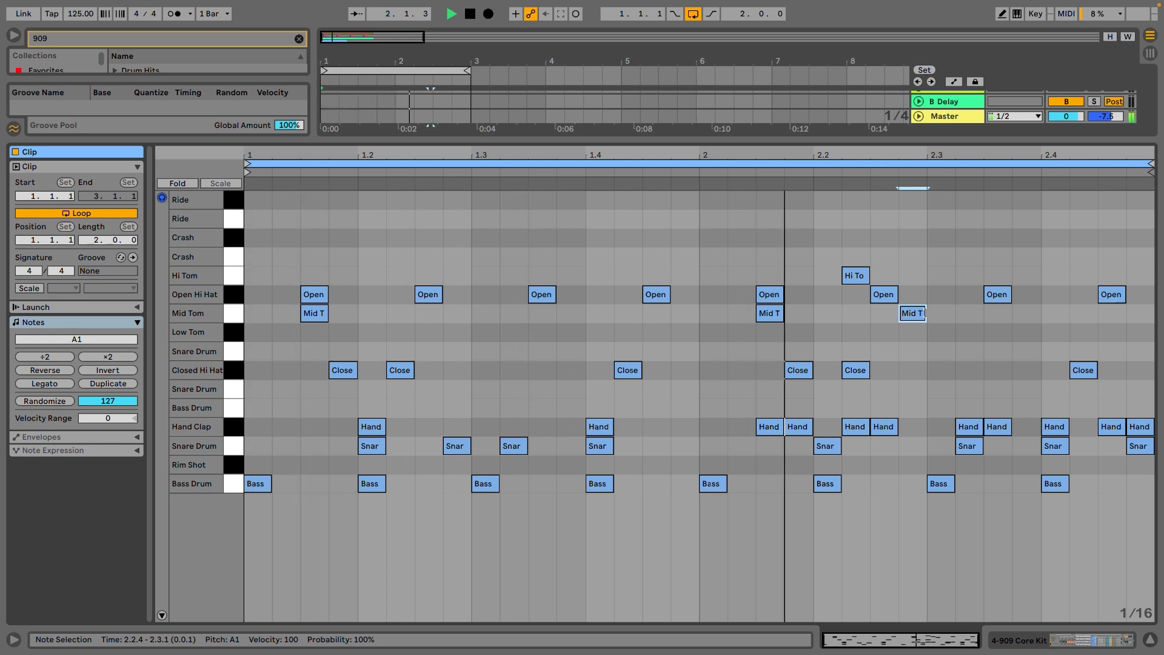
pyautogui.press('space')
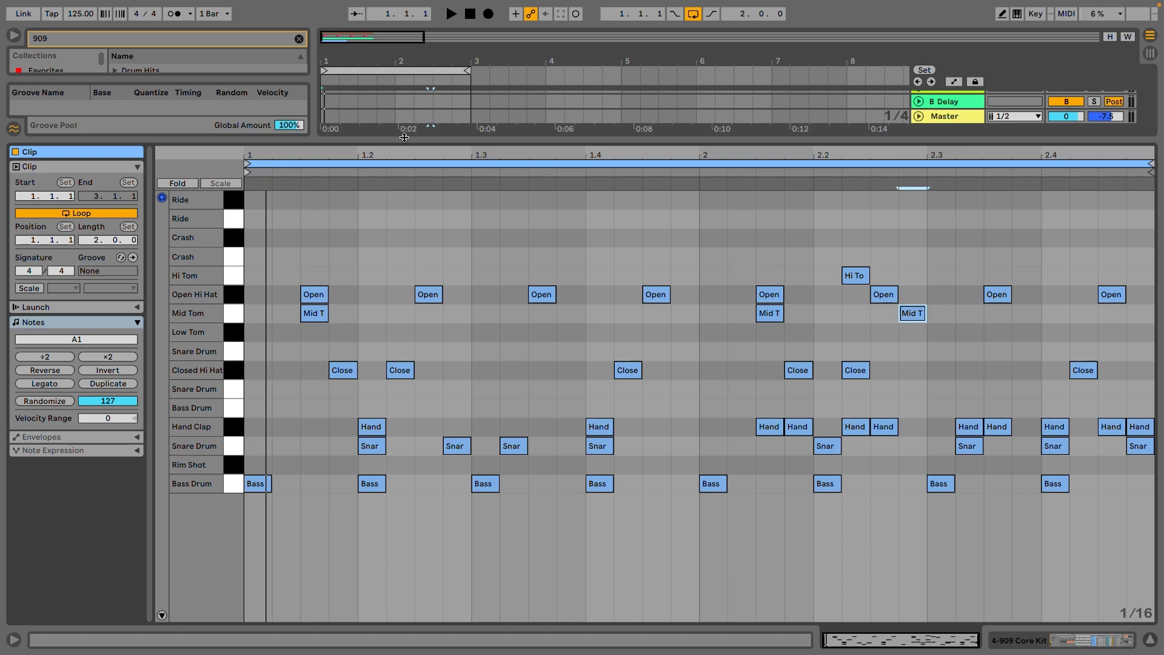
# Step: Shrink the clip editor to reveal the arrangement, clear the drum search and search the grooves for mpc
pyautogui.moveTo(404, 138); pyautogui.dragTo(419, 424)
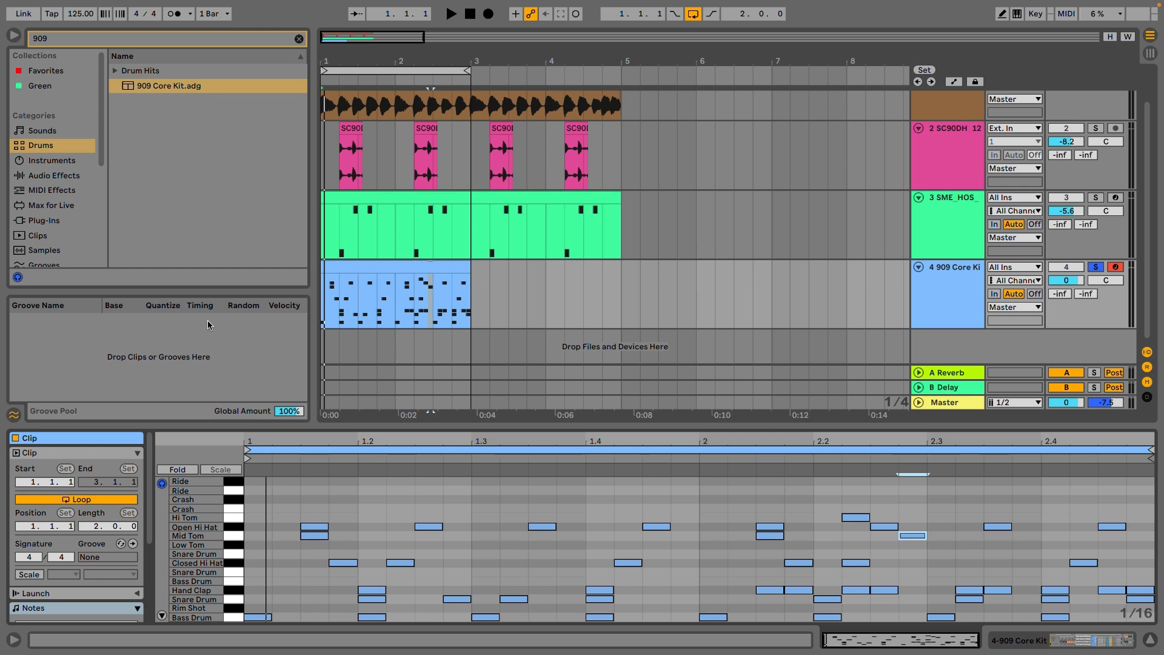
pyautogui.click(300, 39)
pyautogui.scroll(-5, 58, 163)
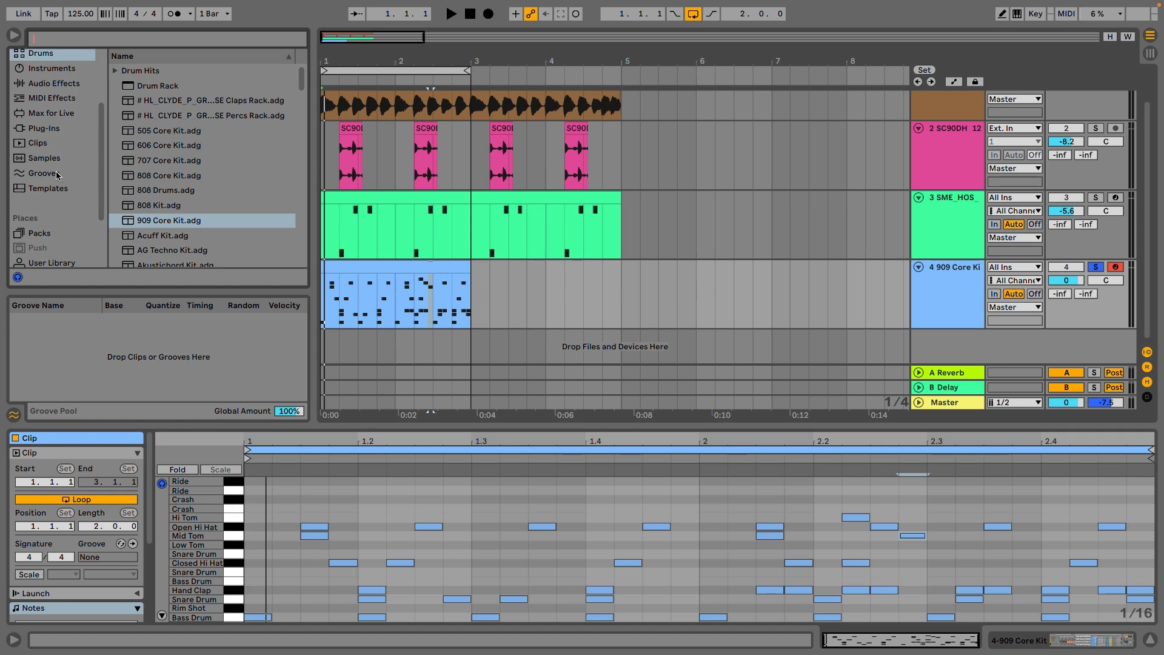
pyautogui.click(57, 174)
pyautogui.click(78, 40)
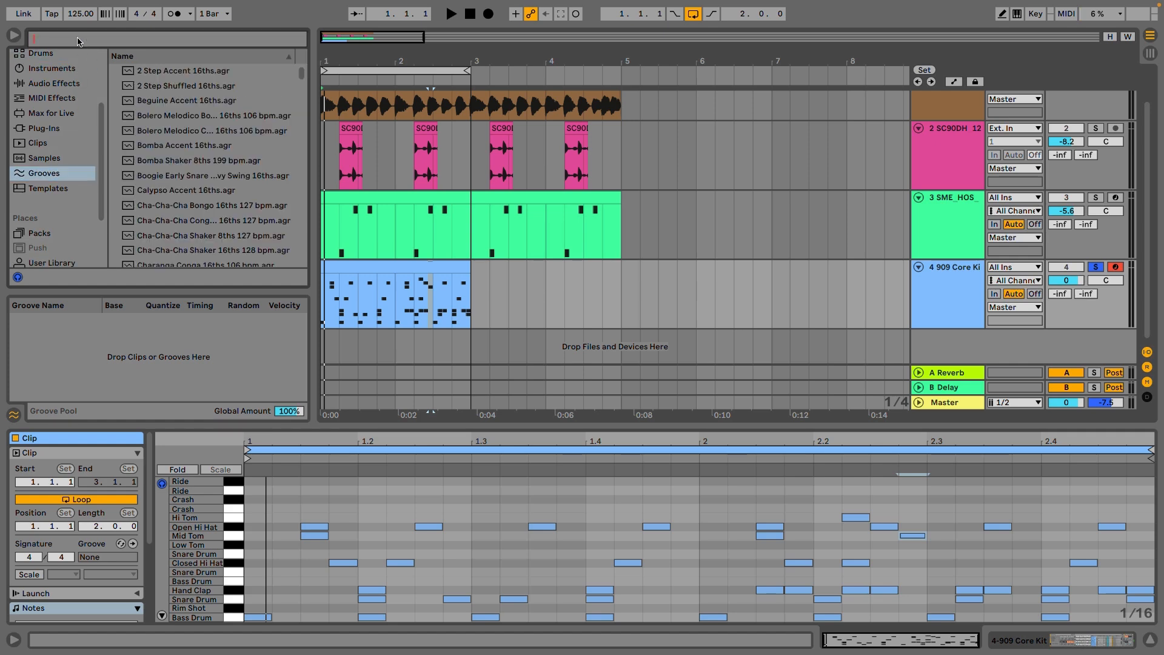
pyautogui.write('mpc')
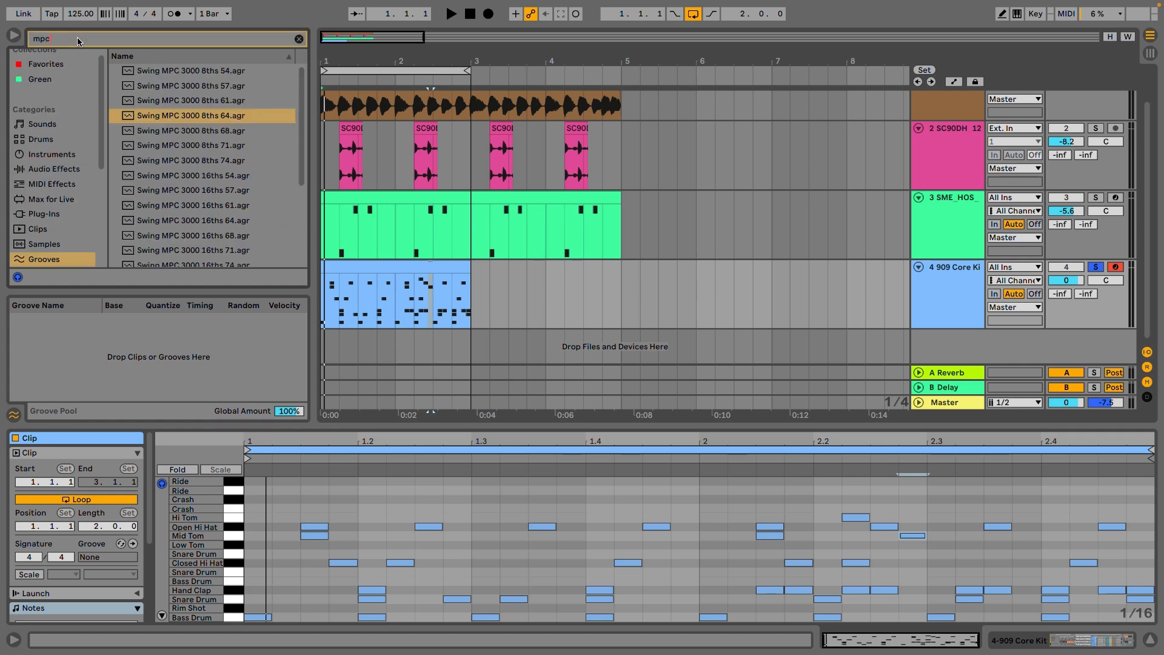
# Step: Preview MPC swing grooves in the search results, including 8ths 71, Double Down 16ths 55 and Double Up 16ths 55
pyautogui.click(173, 147)
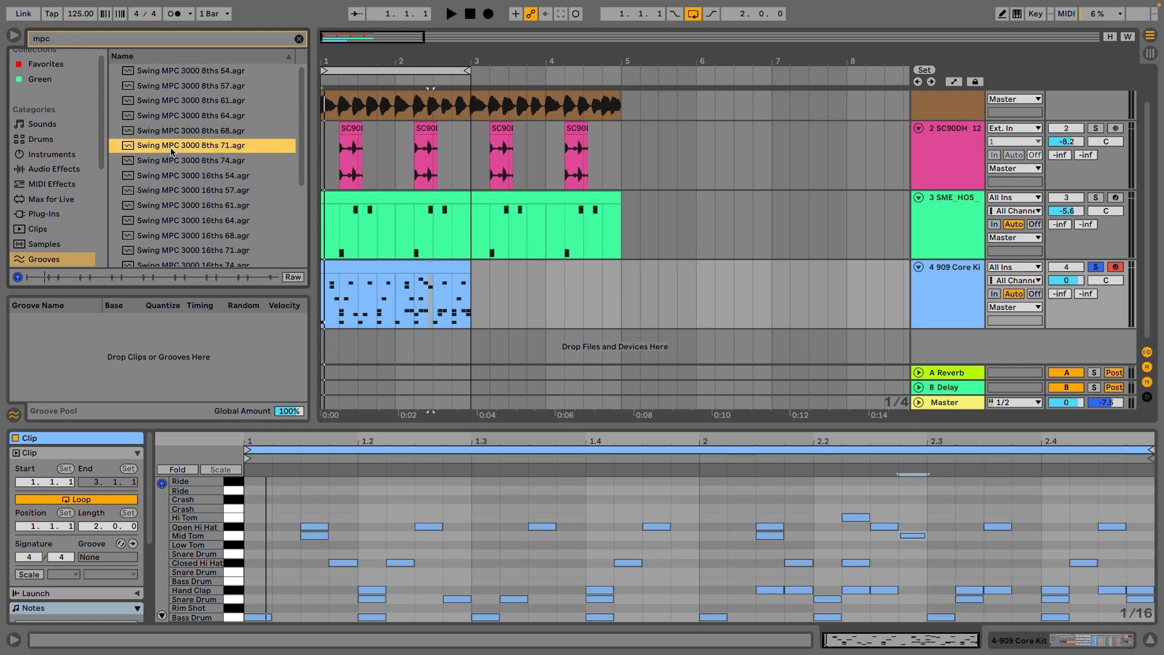
pyautogui.click(172, 175)
pyautogui.scroll(-2, 173, 175)
pyautogui.click(177, 219)
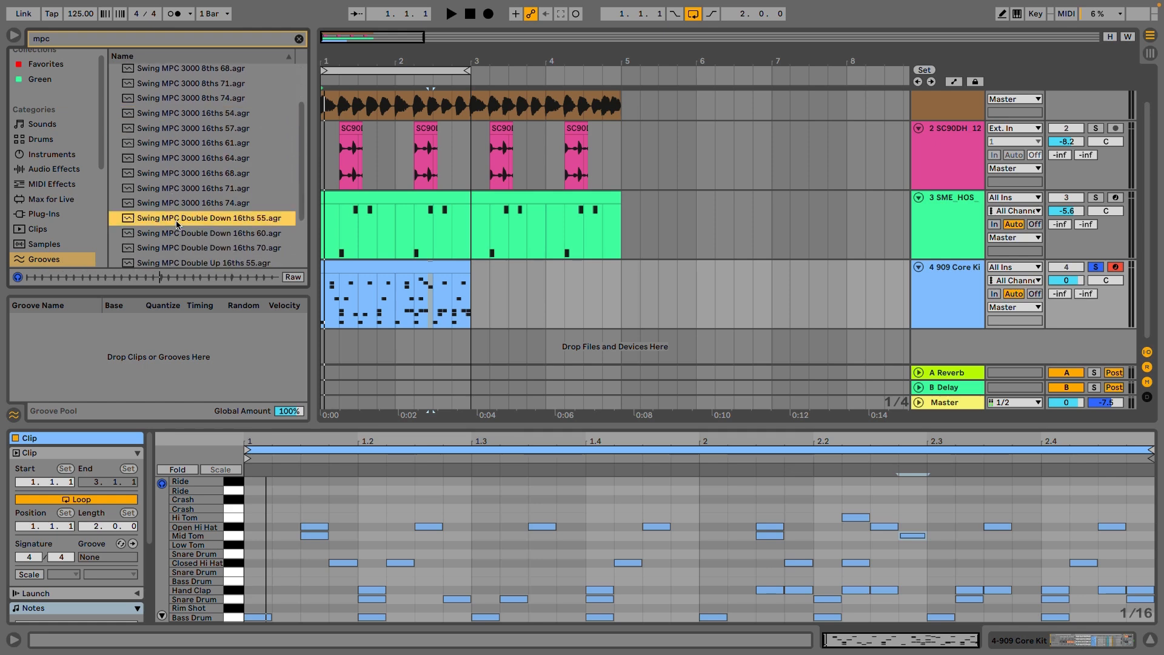
pyautogui.scroll(-1, 177, 224)
pyautogui.click(177, 226)
pyautogui.scroll(2, 178, 229)
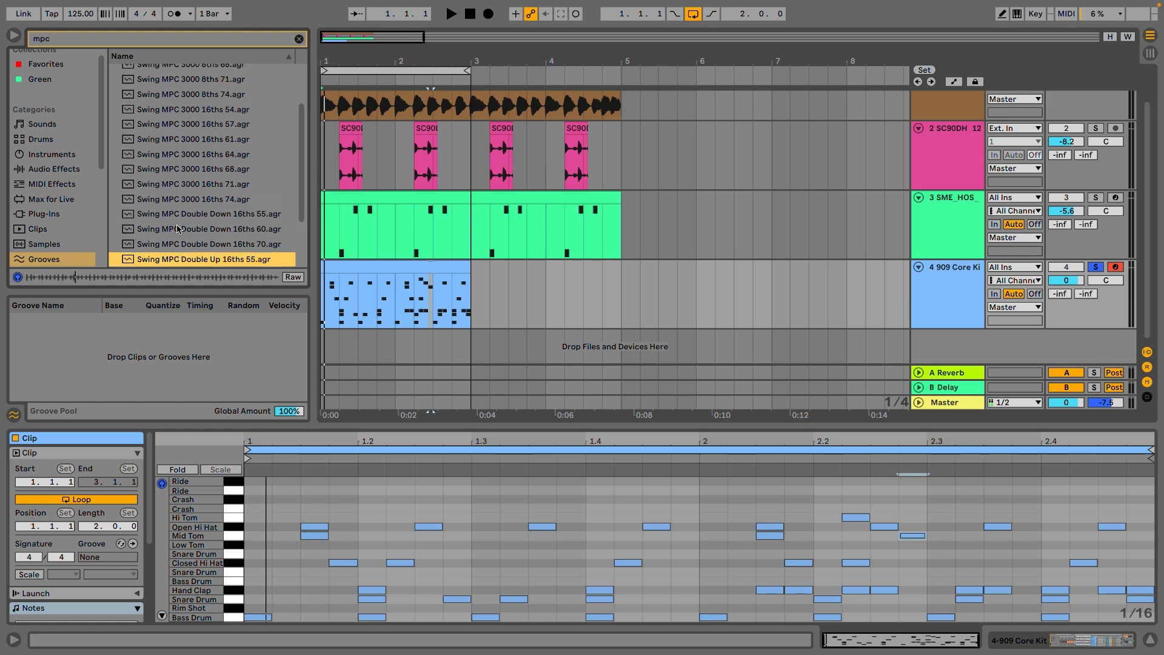
# Step: Add the Swing MPC 3000 16ths grooves 54, 57, 61, 64, 68, 71 and 74 to the groove pool and enlarge the clip editor
pyautogui.moveTo(191, 126); pyautogui.dragTo(149, 333)
pyautogui.moveTo(185, 145); pyautogui.dragTo(146, 342)
pyautogui.moveTo(178, 157); pyautogui.dragTo(102, 363)
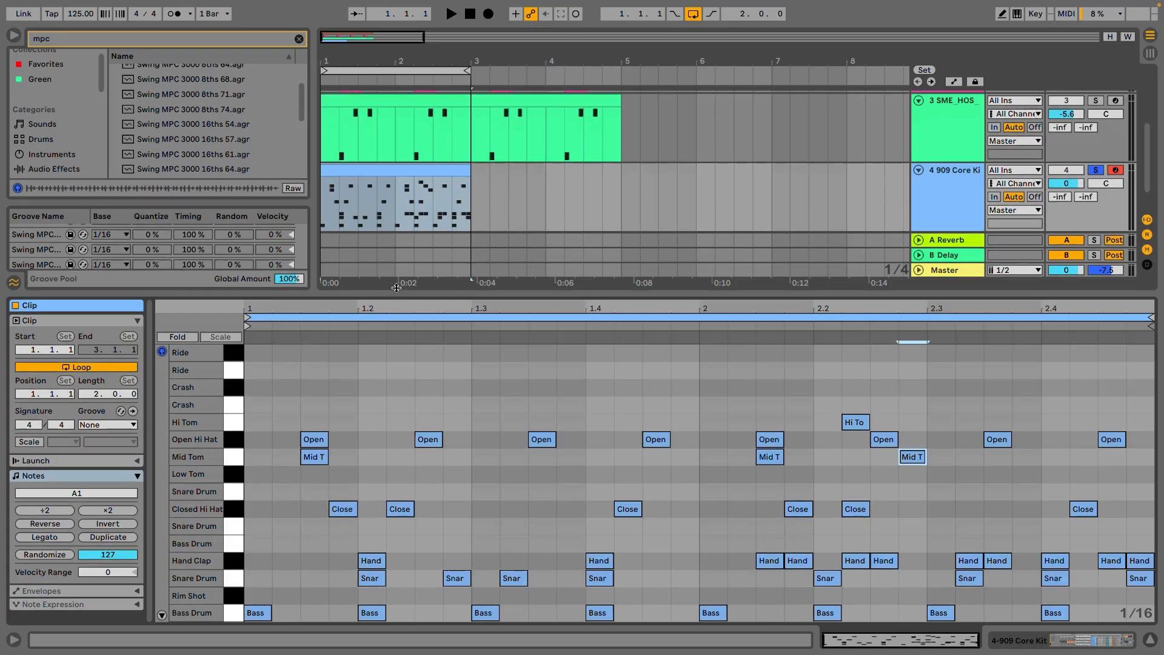
pyautogui.moveTo(396, 292); pyautogui.dragTo(397, 269)
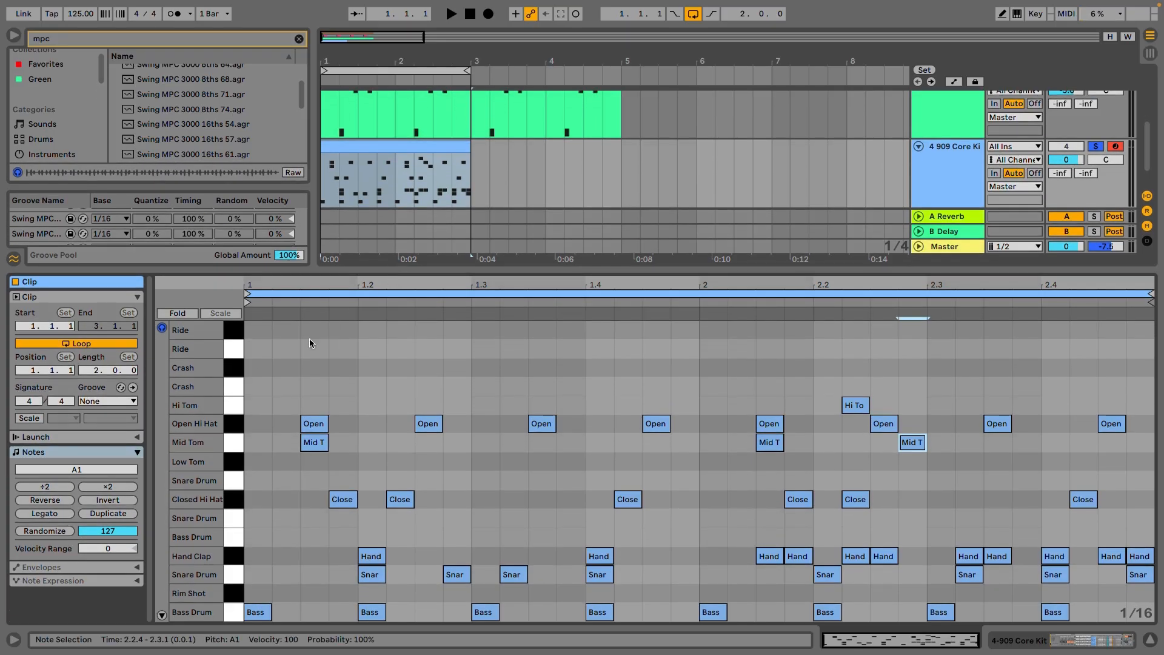
# Step: Assign the Swing MPC 3000 16ths 54 groove to the drum clip and play the pattern
pyautogui.click(130, 402)
pyautogui.click(126, 424)
pyautogui.press('space')
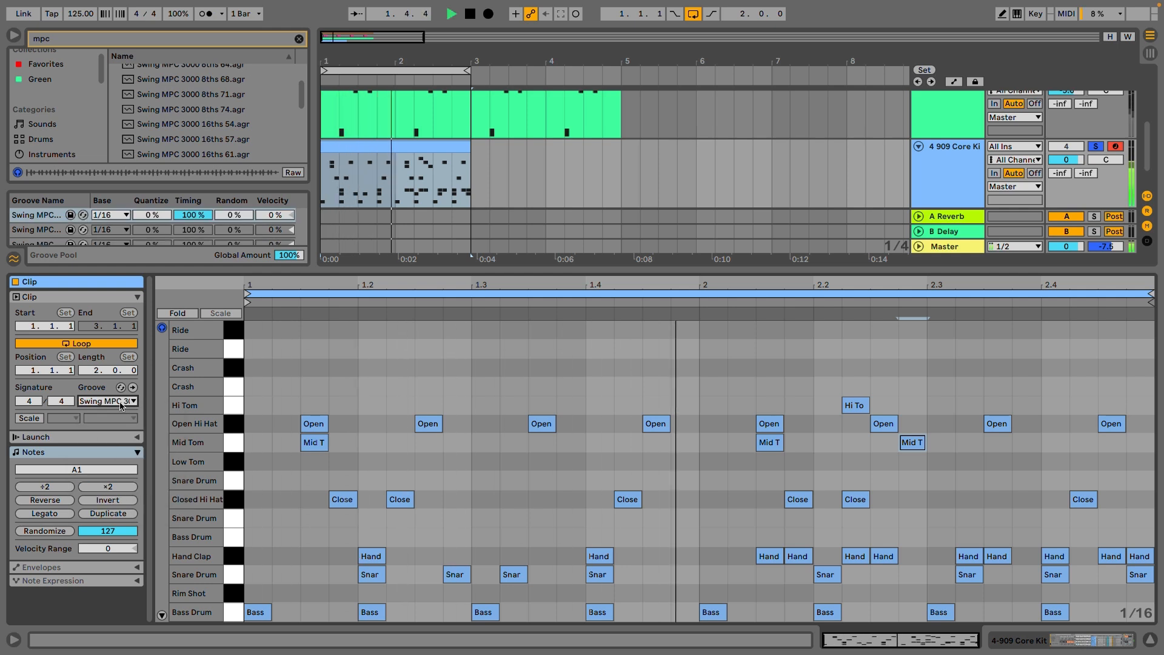
# Step: Try the Swing MPC 3000 16ths 57, 68 and 71 grooves on the playing drum clip and return to 54
pyautogui.click(120, 401)
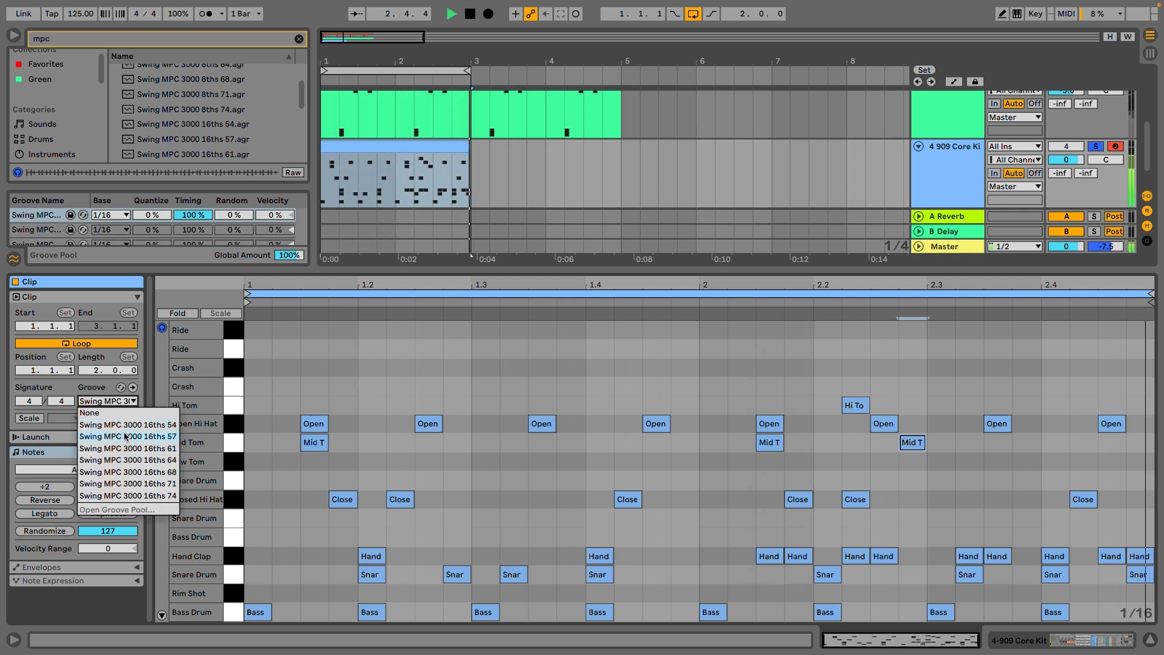
pyautogui.click(124, 436)
pyautogui.click(115, 402)
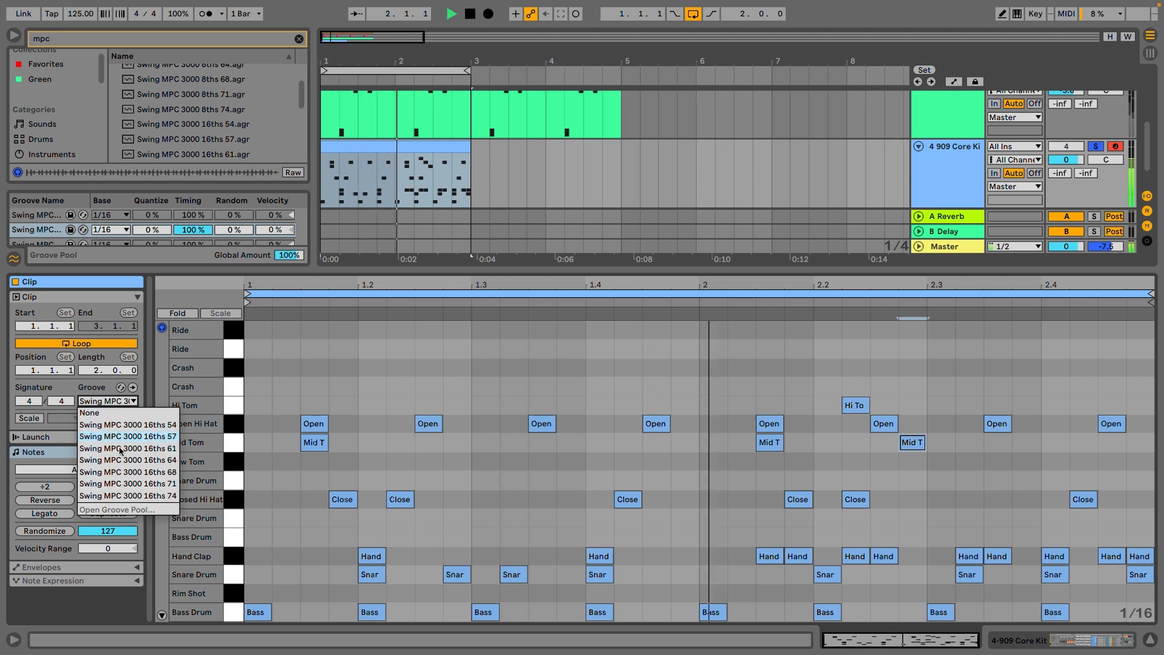
pyautogui.click(123, 472)
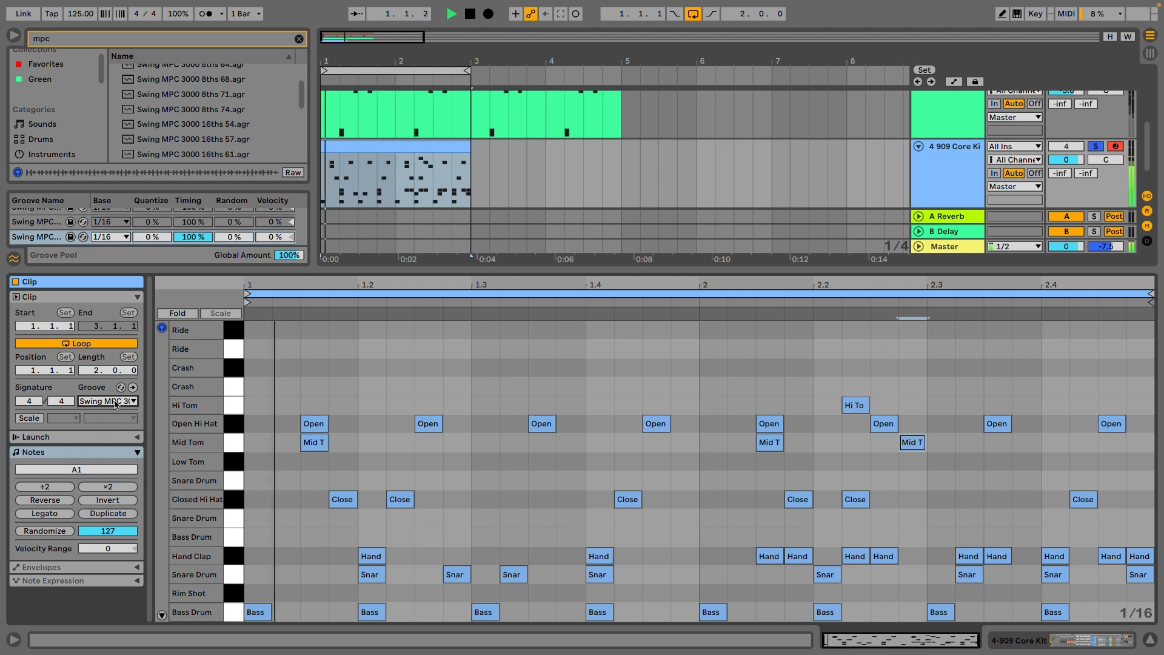
pyautogui.click(115, 401)
pyautogui.click(121, 484)
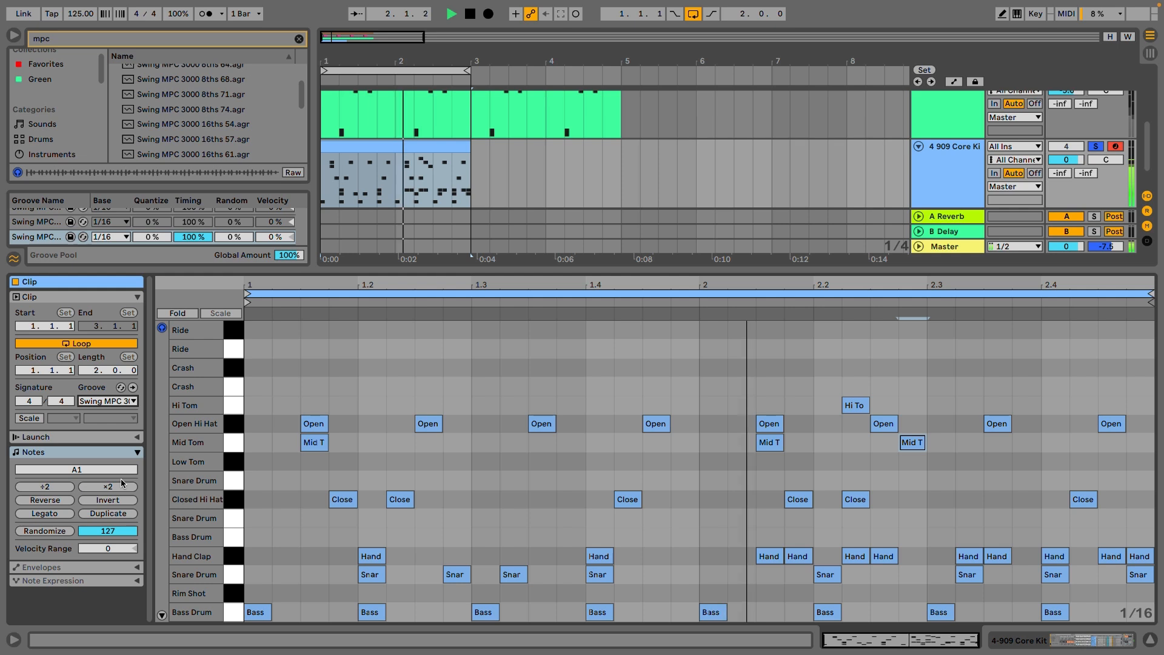
pyautogui.click(116, 401)
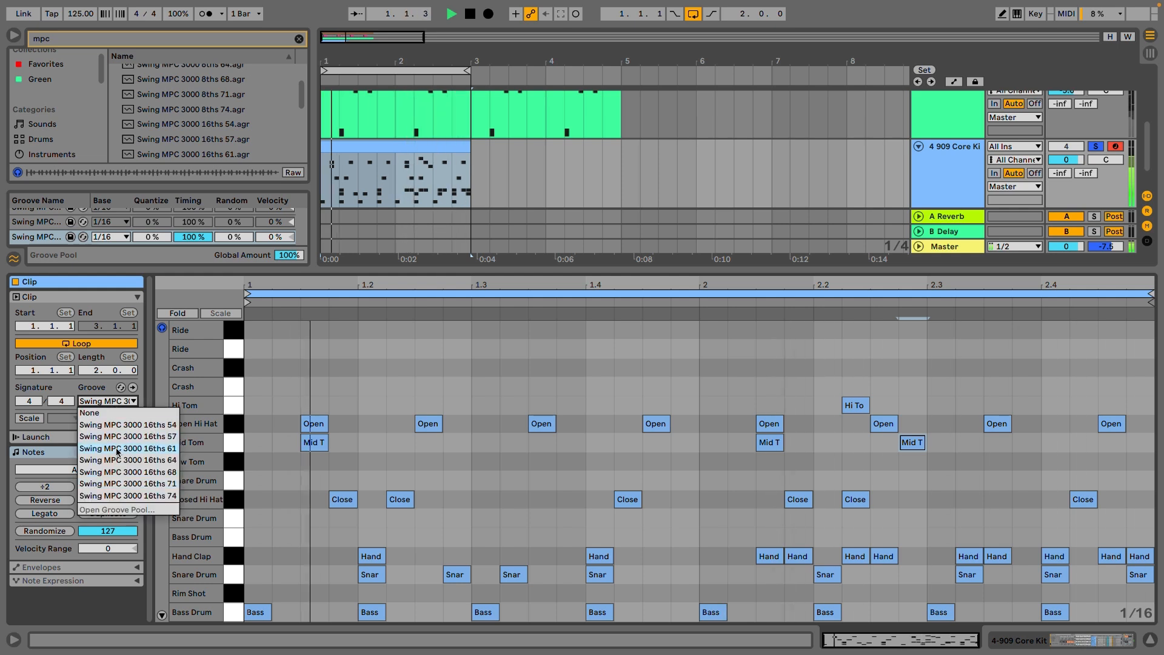
pyautogui.click(115, 426)
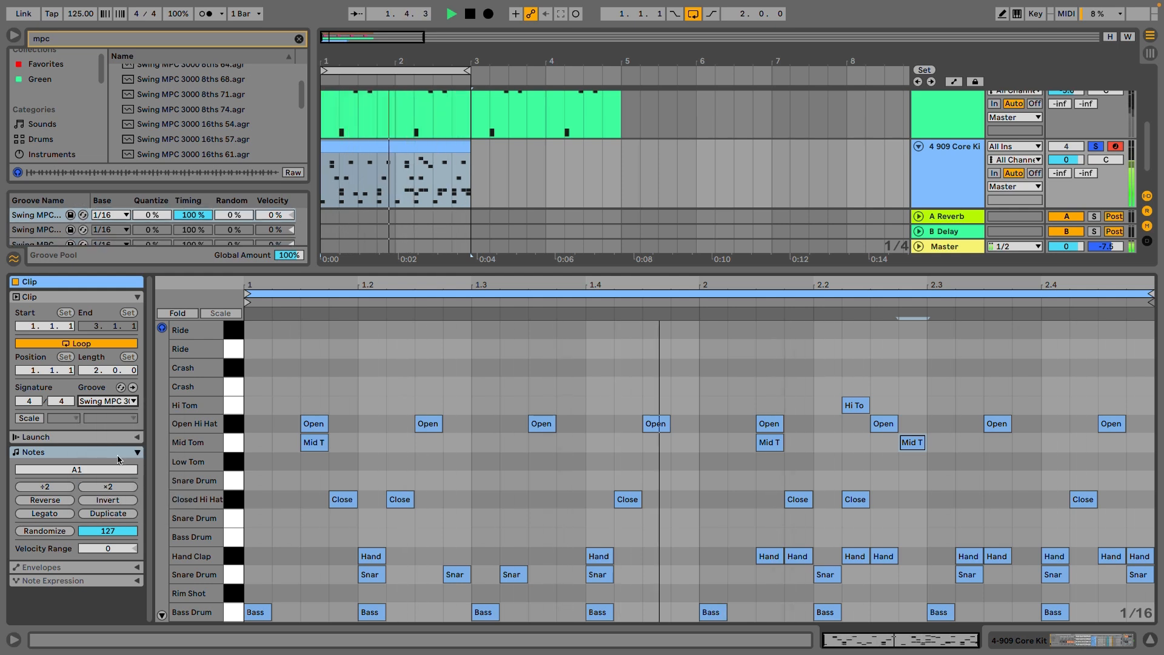
# Step: Try committing the groove to the drum clip's notes, undo it and review the available groove choices before stopping playback
pyautogui.click(133, 389)
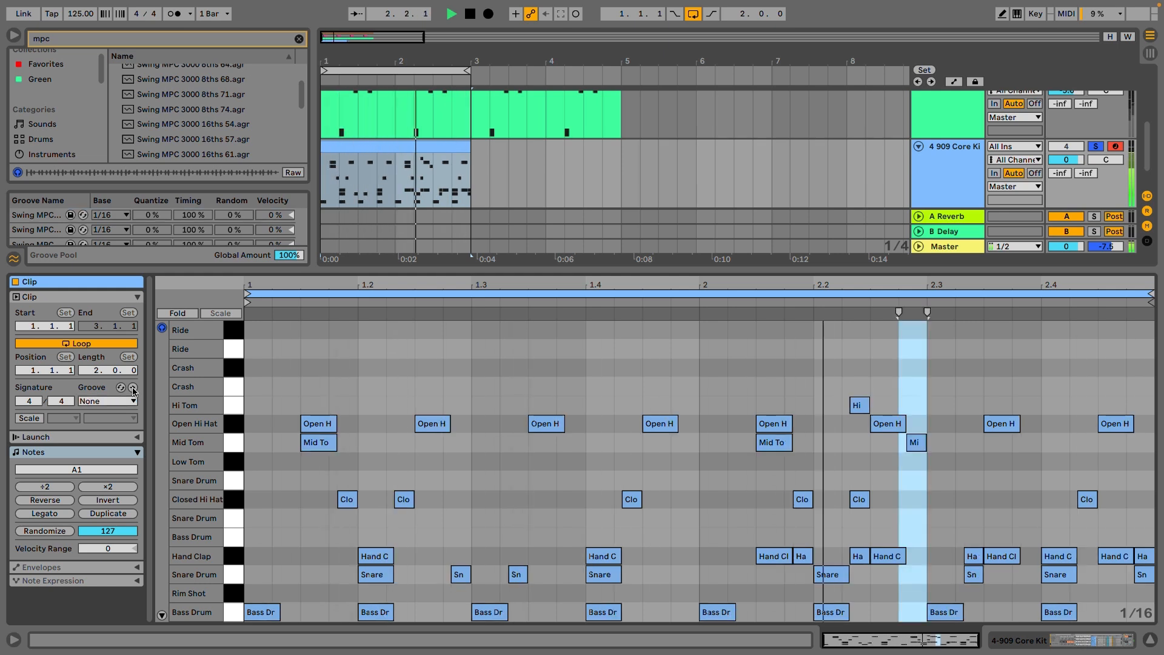
pyautogui.hotkey('ctrl', 'z')
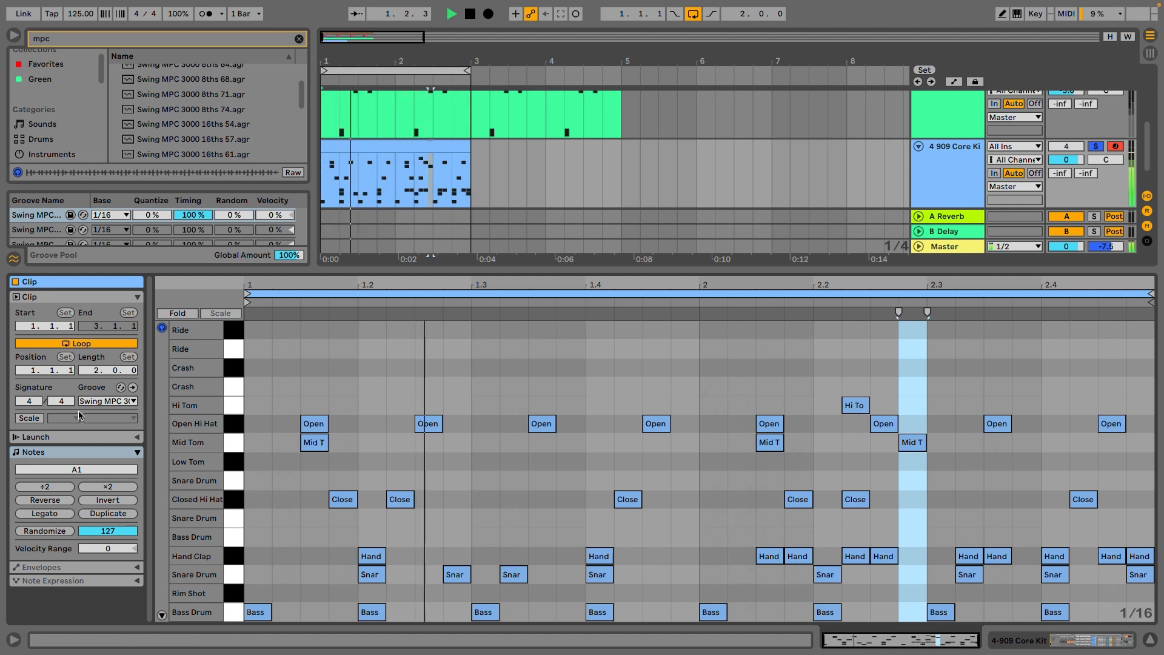
pyautogui.click(125, 402)
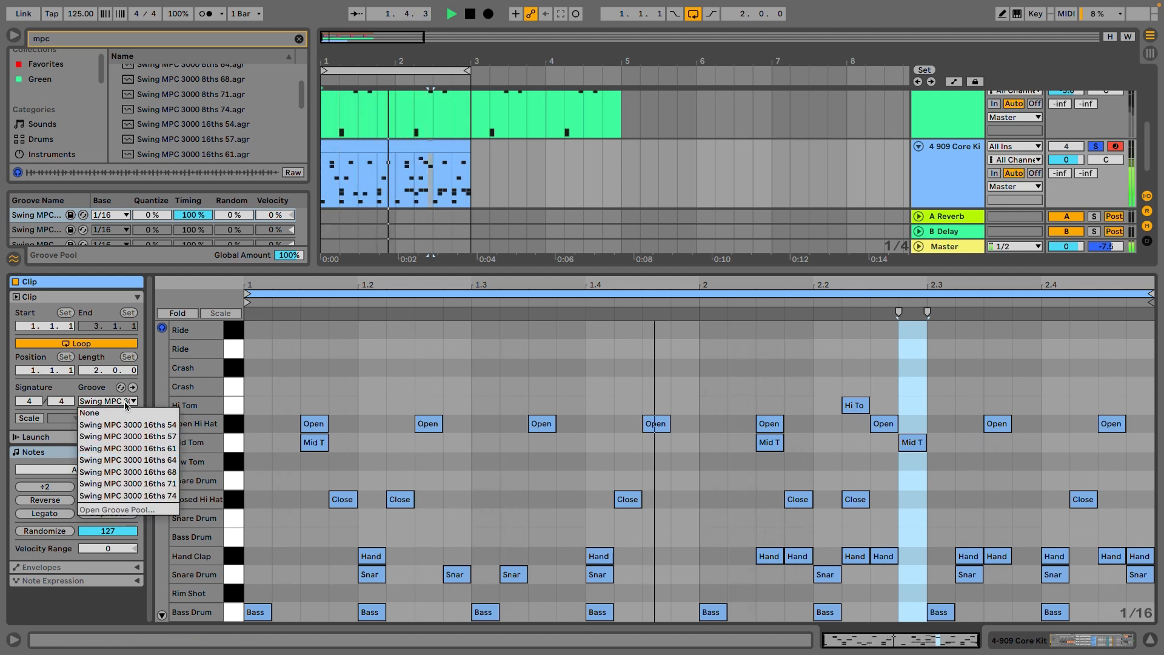
pyautogui.click(131, 461)
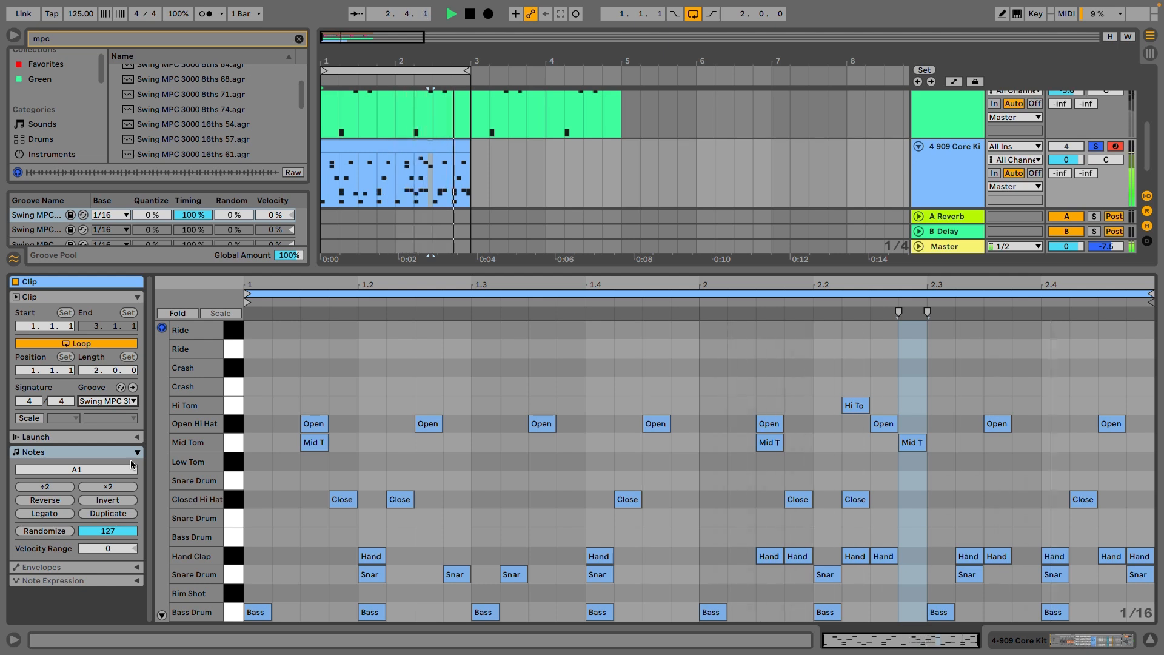
pyautogui.press('space')
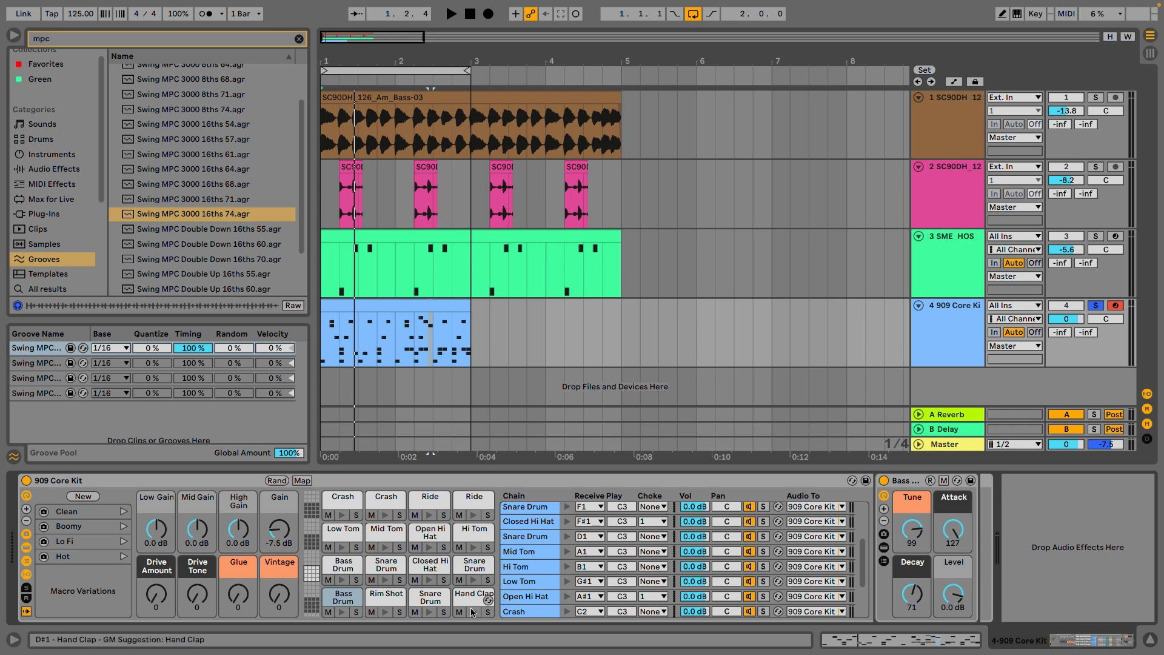
# Step: Set the 909 Core Kit's Drive Amount to 61, Drive Tone to 100, Glue to 35 and Vintage to 40 during playback
pyautogui.press('space')
pyautogui.moveTo(156, 595); pyautogui.dragTo(156, 549)
pyautogui.moveTo(197, 594); pyautogui.dragTo(197, 533)
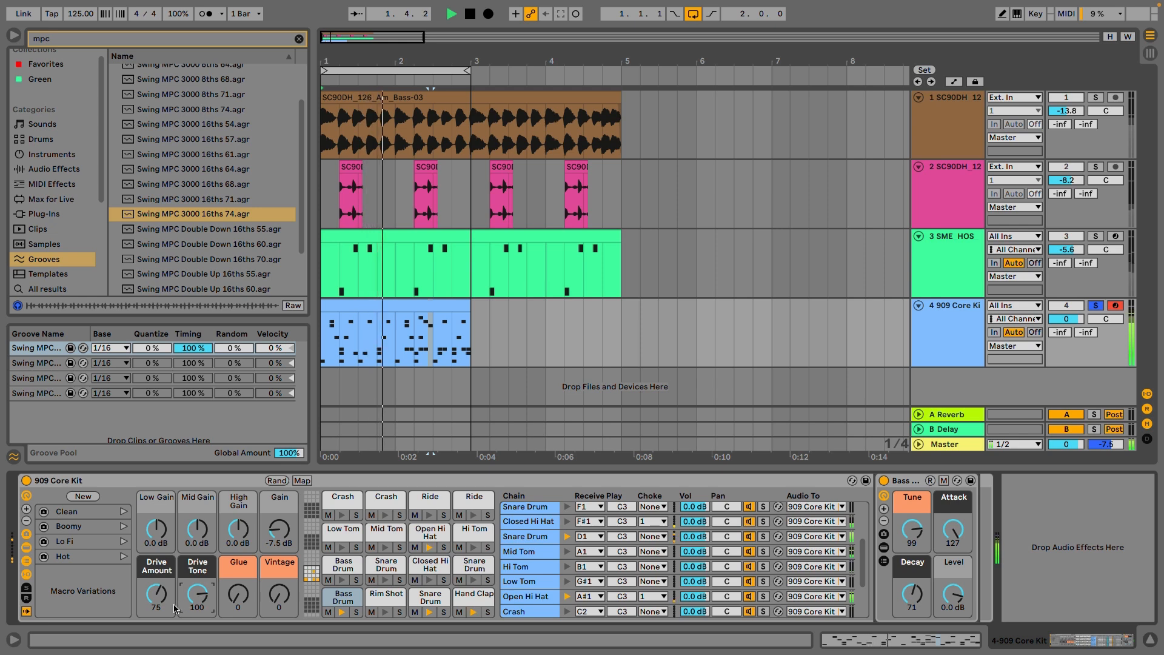
pyautogui.moveTo(163, 594); pyautogui.dragTo(163, 603)
pyautogui.moveTo(238, 594); pyautogui.dragTo(279, 573)
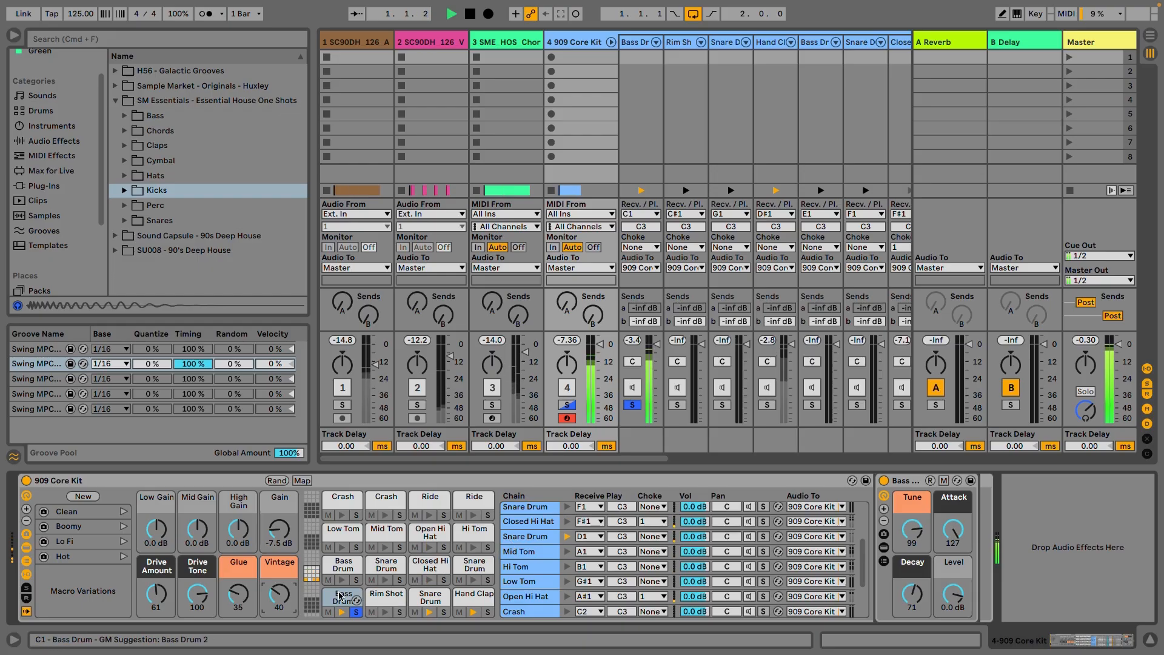
# Step: Show the C1 Bass Drum's sampler and preview SME_HOS_Kick_01.wav from the Kicks folder, raising the cue volume to 2.8 dB
pyautogui.click(884, 554)
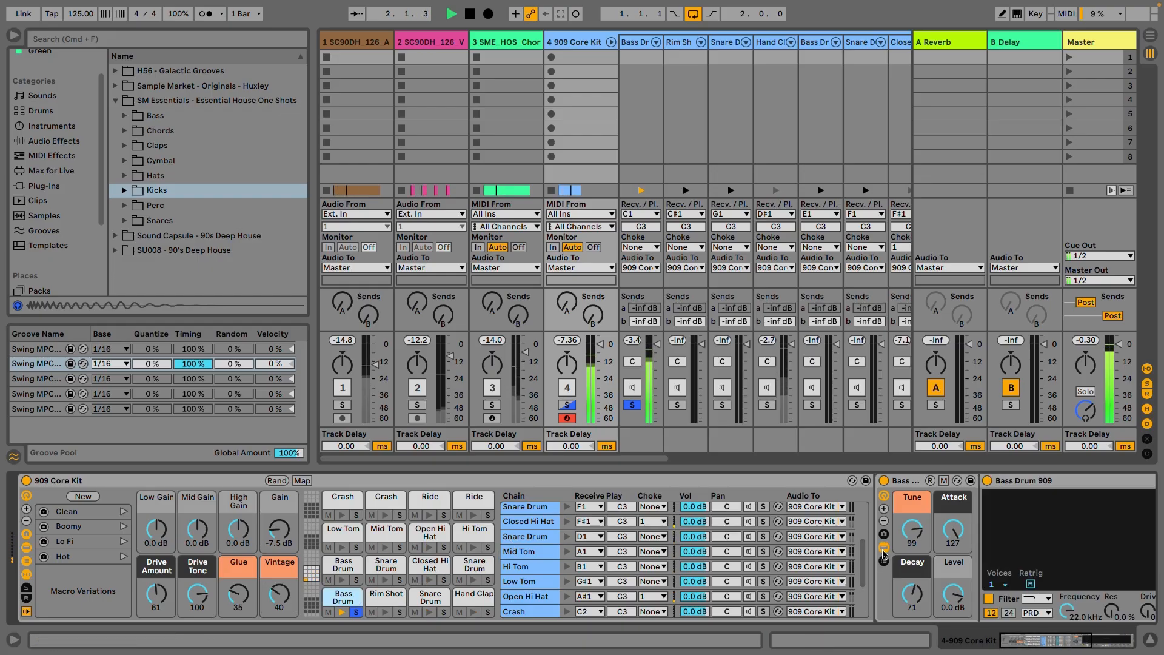
pyautogui.press('space')
pyautogui.click(124, 191)
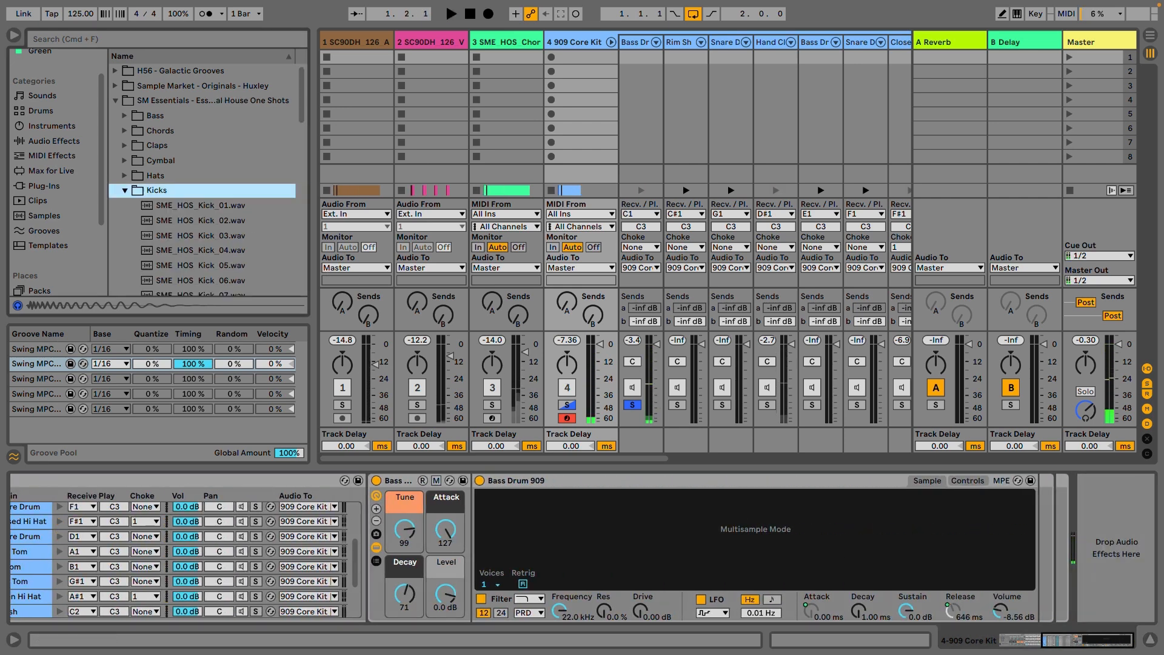
pyautogui.click(154, 205)
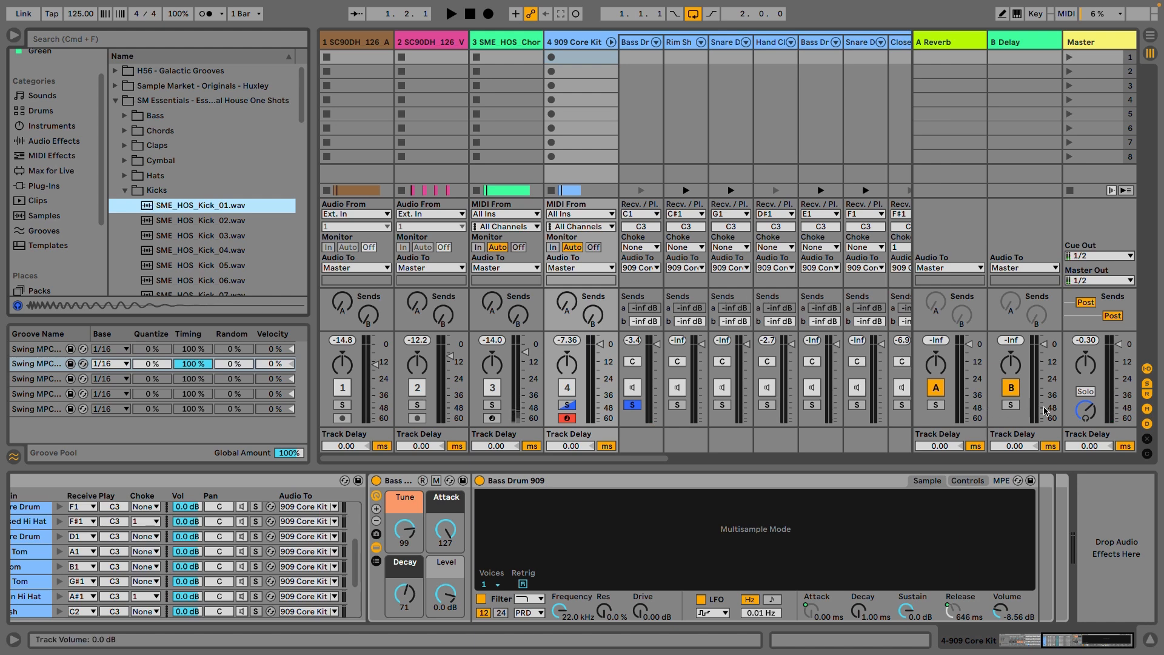
pyautogui.moveTo(1086, 411); pyautogui.dragTo(1086, 405)
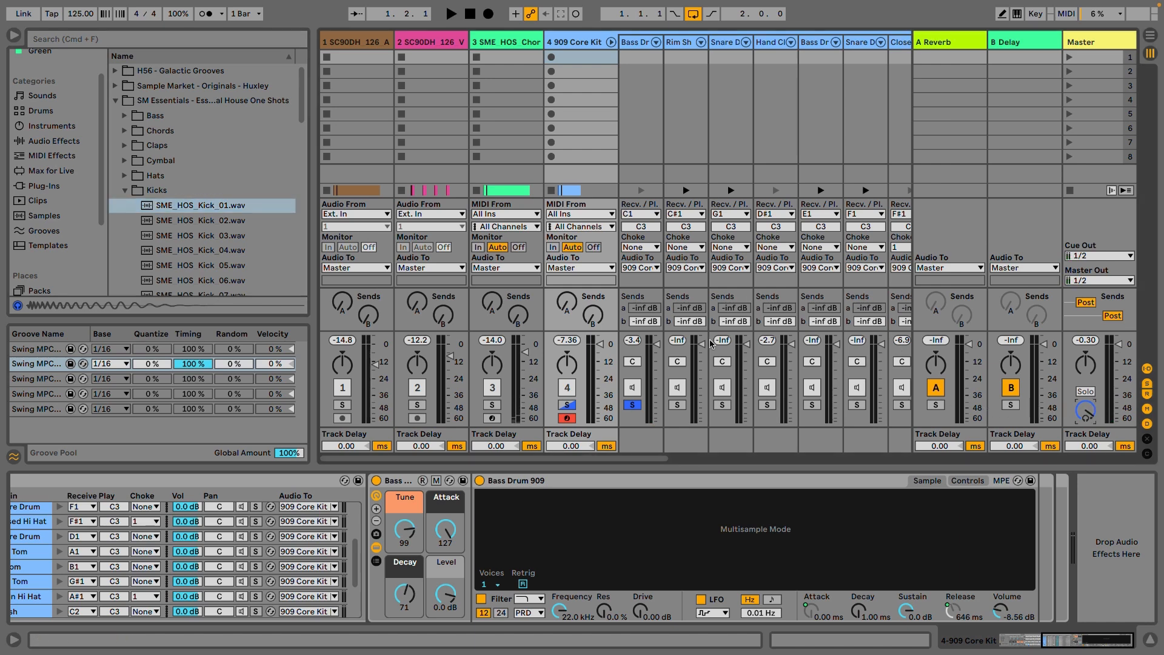
# Step: Load SME_HOS_Kick_01.wav into the C1 Bass Drum's sampler and play the soloed kick
pyautogui.click(184, 205)
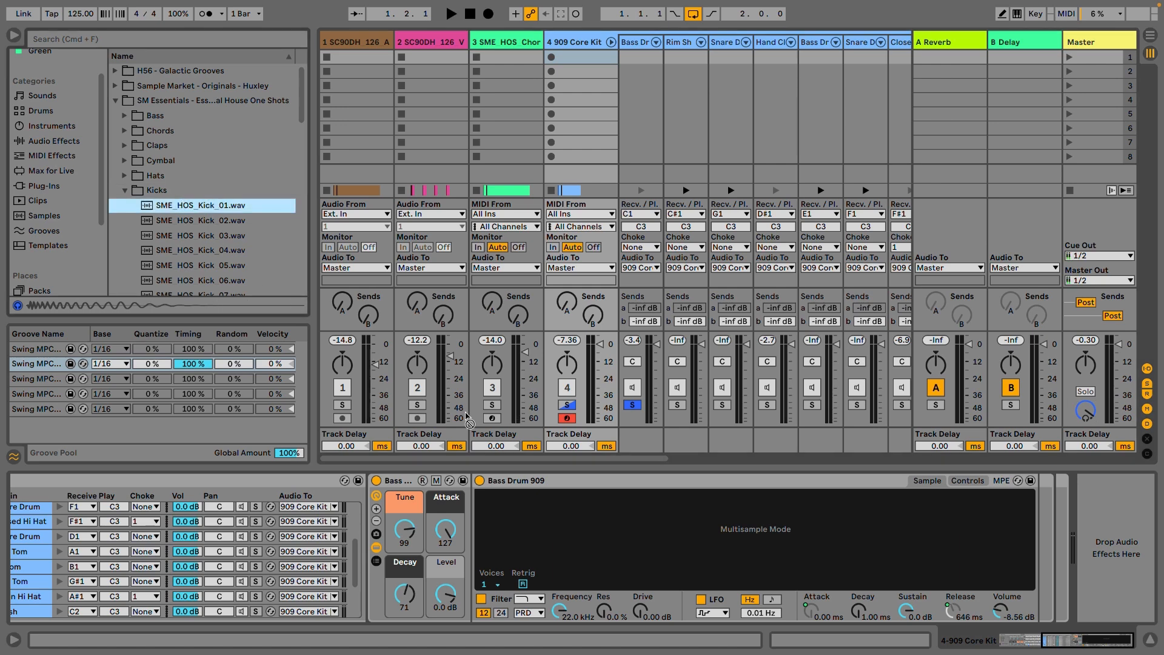
pyautogui.moveTo(625, 538); pyautogui.dragTo(625, 535)
pyautogui.press('space')
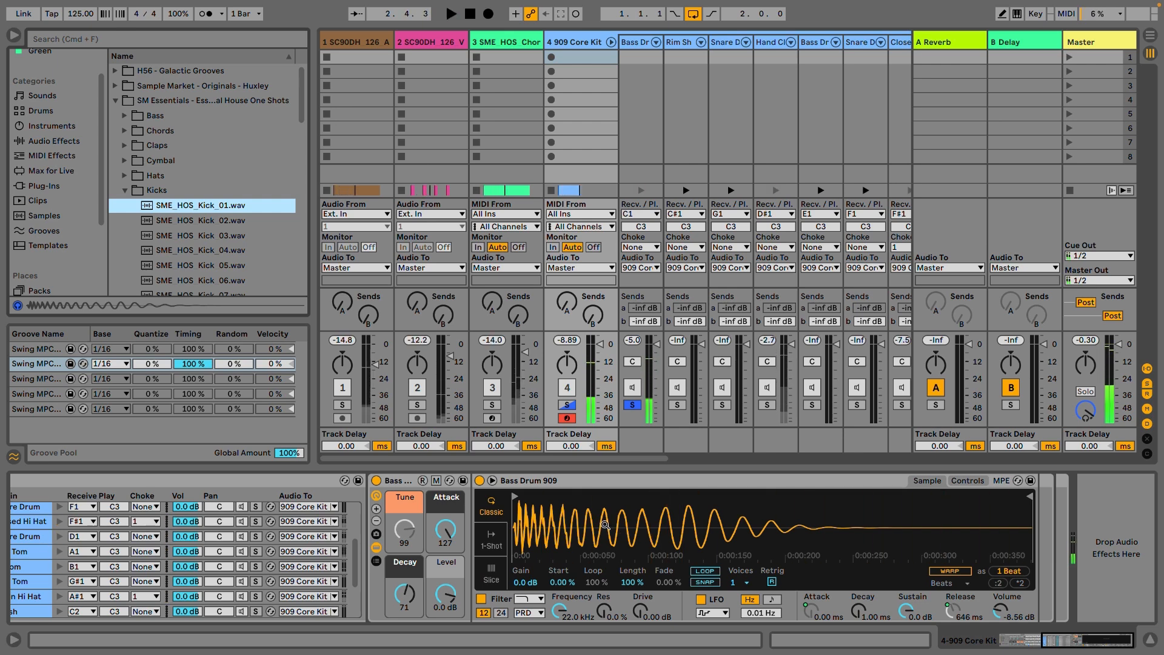
# Step: Reopen the drum clip in the arrangement and copy all C1 Bass Drum notes to the second Bass Drum lane on E1
pyautogui.press('Tab')
pyautogui.doubleClick(417, 304)
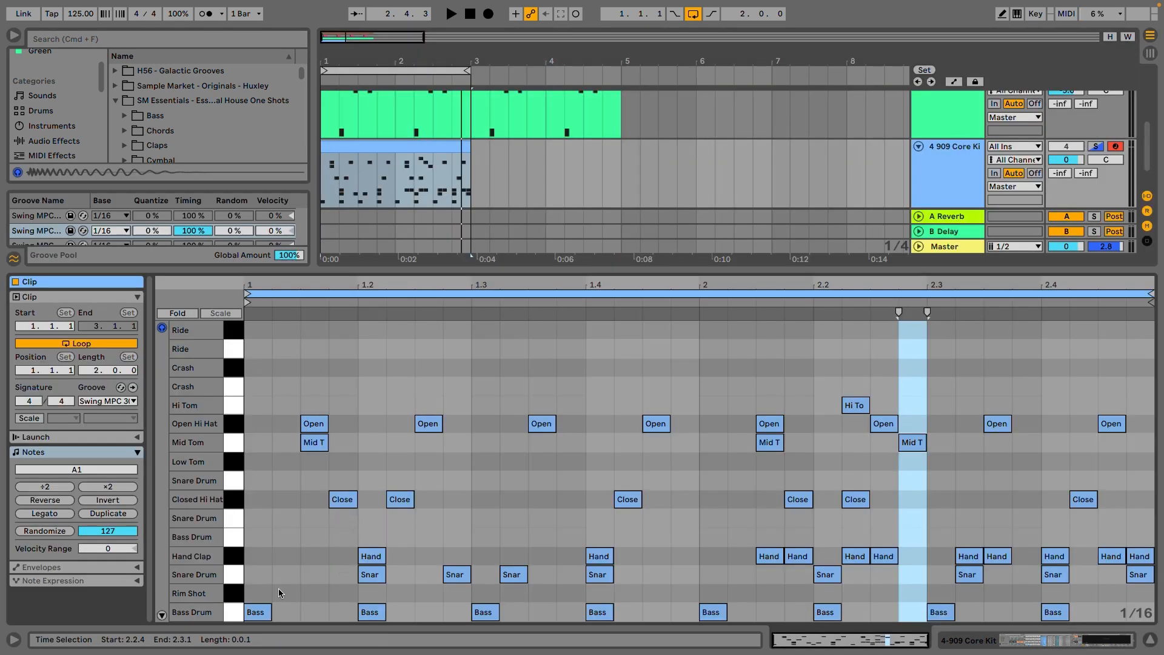
pyautogui.click(224, 614)
pyautogui.moveTo(267, 613); pyautogui.dragTo(260, 536)
# Step: Return to the enlarged mixer, select the E1 Bass Drum chain and solo only that chain while playing the pattern
pyautogui.press('Tab')
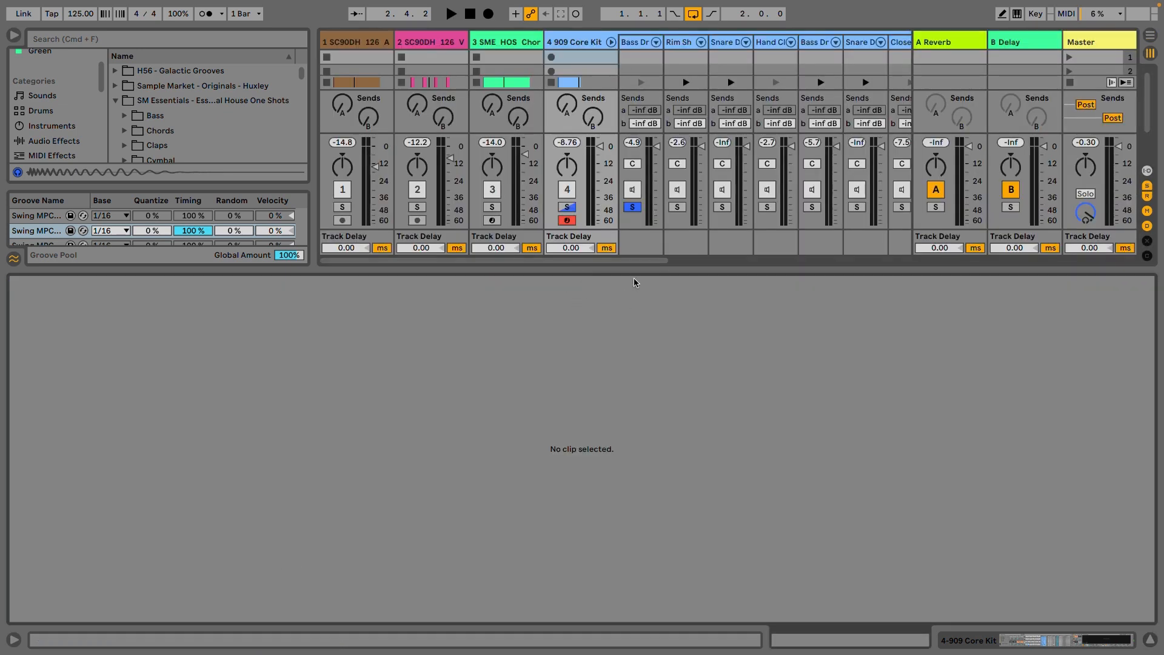
pyautogui.moveTo(631, 270); pyautogui.dragTo(628, 480)
pyautogui.hscroll(3, 637, 399)
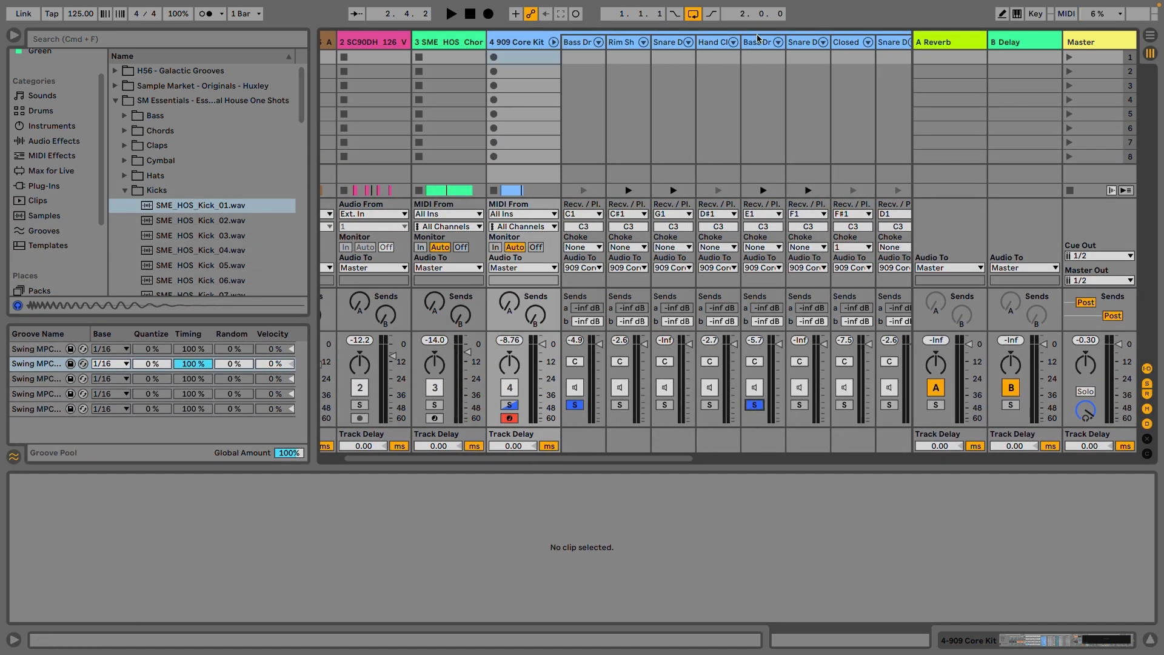
pyautogui.click(758, 40)
pyautogui.press('space')
pyautogui.click(754, 405)
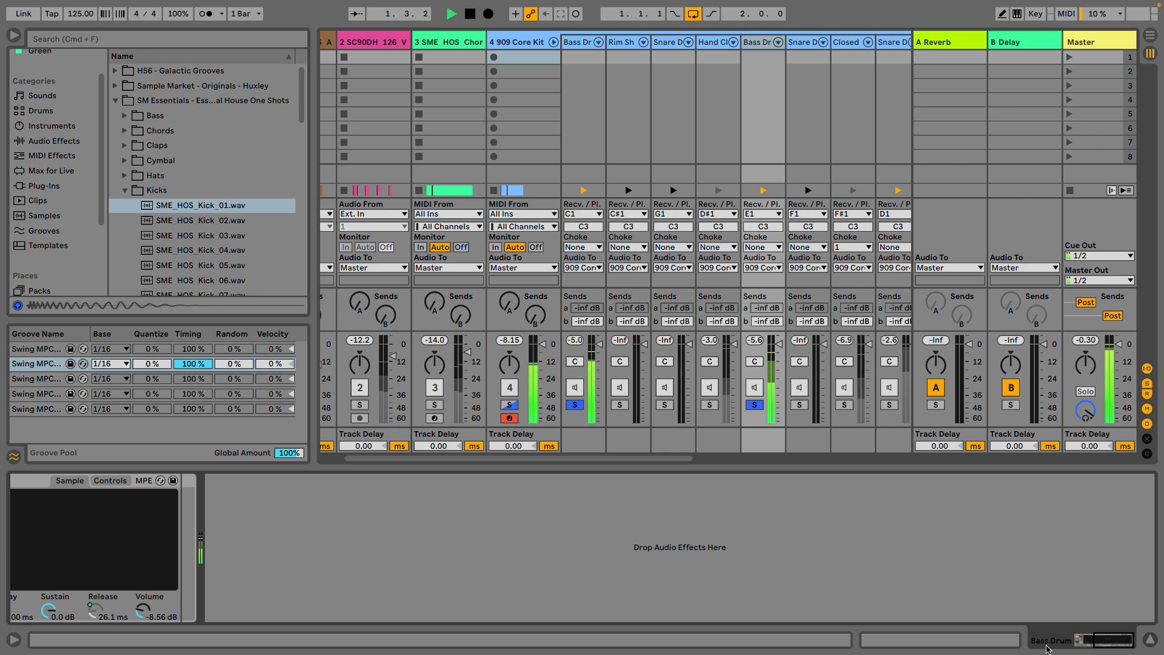
pyautogui.click(754, 405)
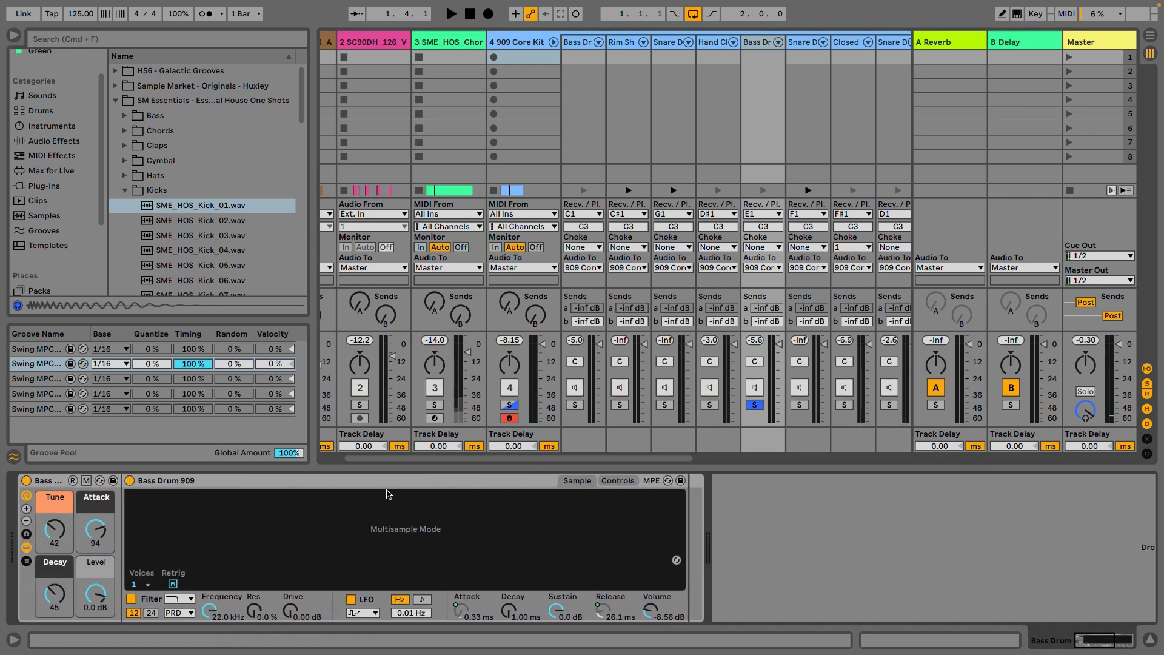
# Step: Preview further kick samples, load SME_HOS_Kick_32.wav into the E1 Bass Drum's sampler and play the pattern
pyautogui.scroll(-5, 223, 182)
pyautogui.click(223, 233)
pyautogui.scroll(-4, 222, 243)
pyautogui.click(222, 243)
pyautogui.scroll(-6, 222, 243)
pyautogui.click(212, 264)
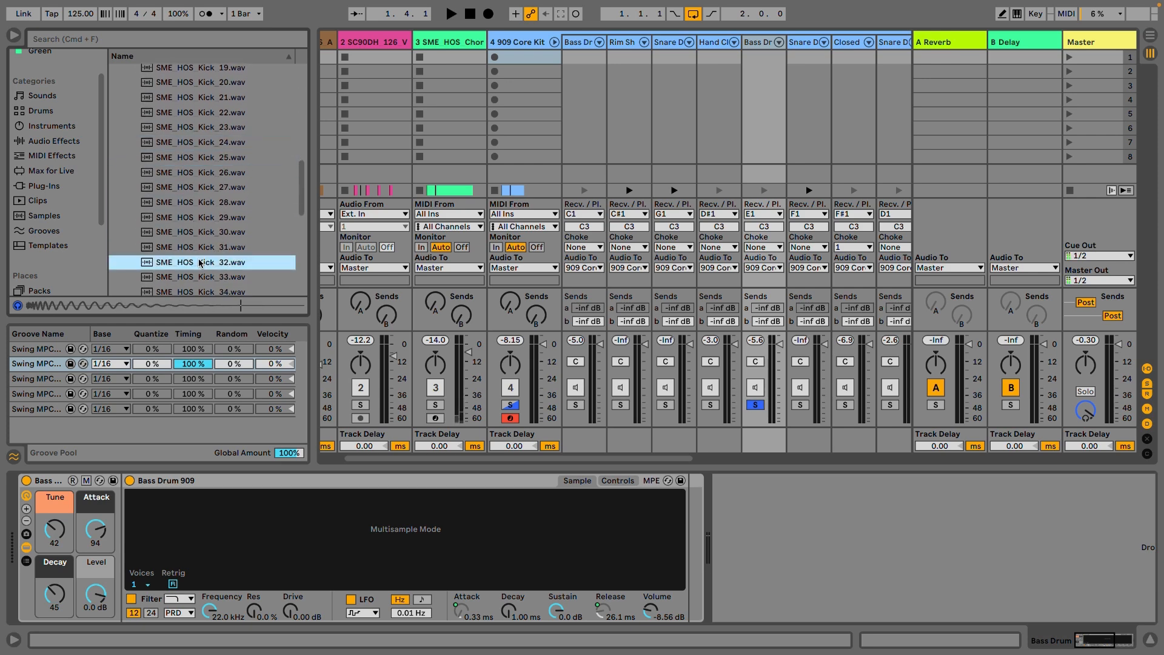
pyautogui.moveTo(308, 528); pyautogui.dragTo(311, 524)
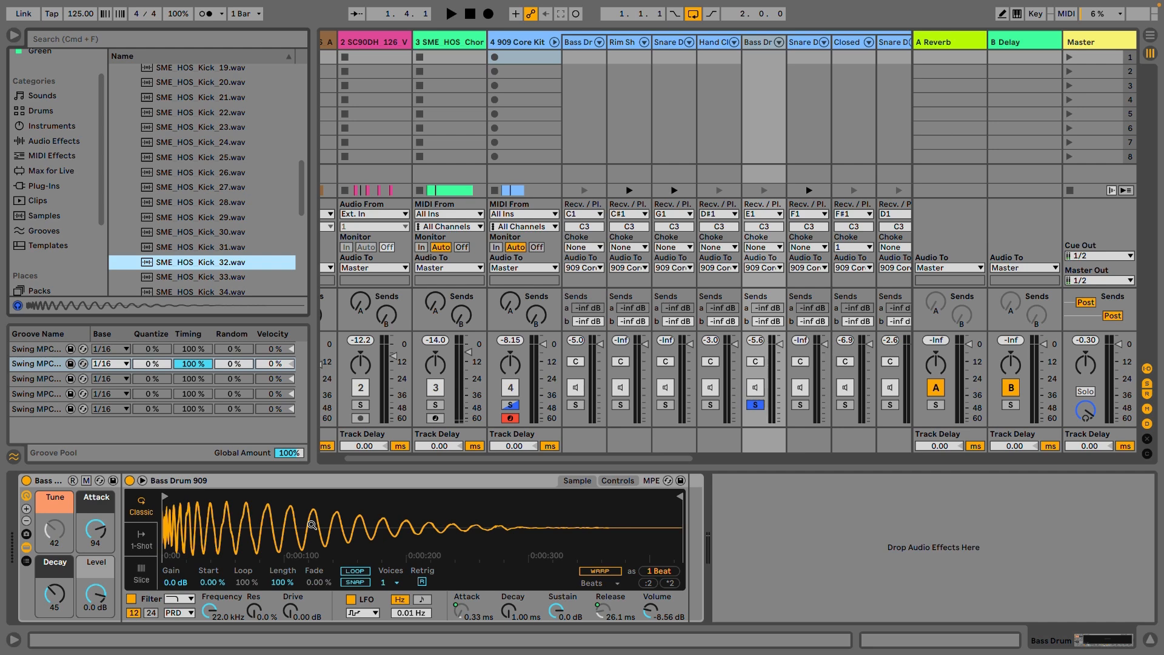
pyautogui.press('space')
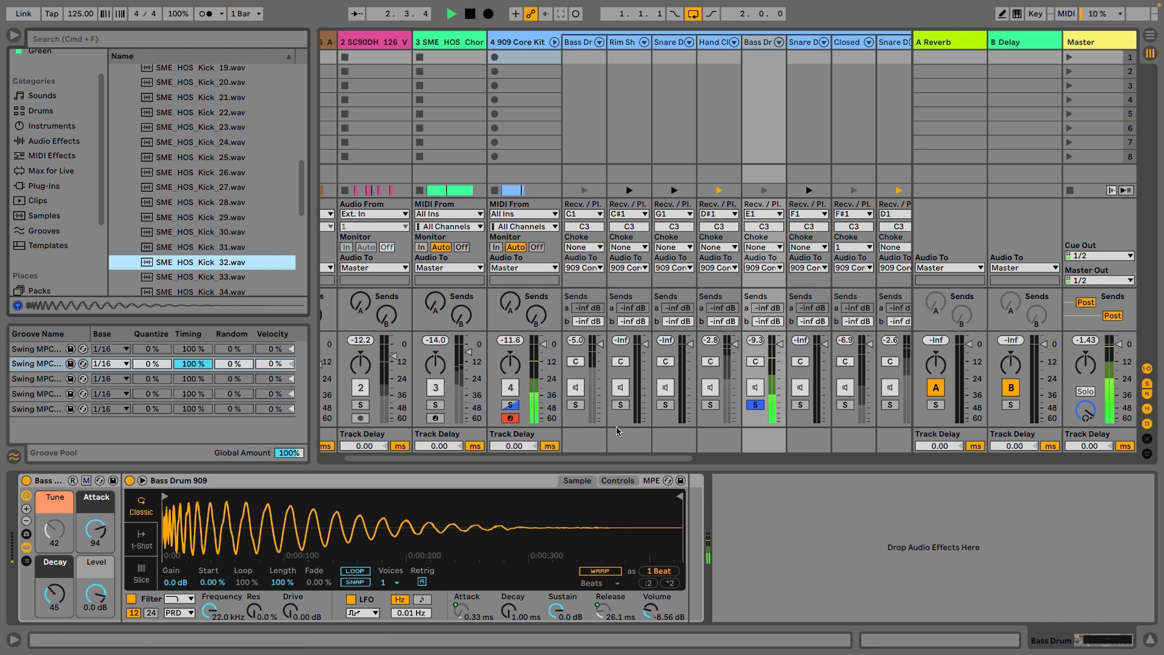
pyautogui.press('space')
# Step: Add an EQ Eight from the EQ & Filters audio effects after the E1 Bass Drum's sampler
pyautogui.click(36, 142)
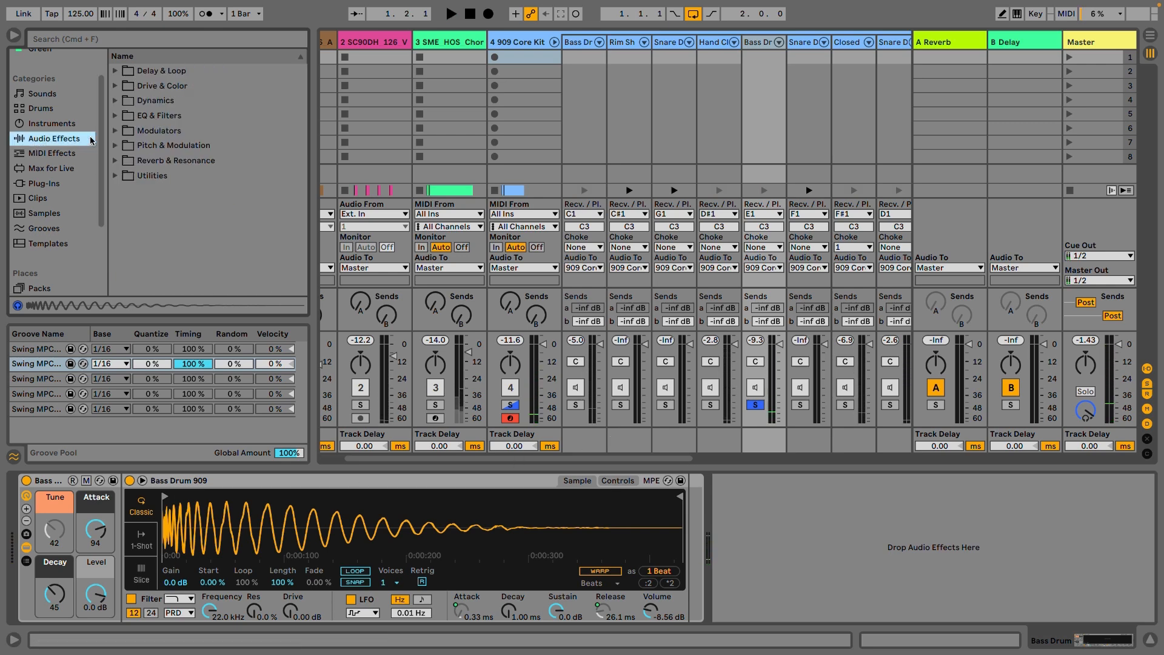
pyautogui.click(116, 116)
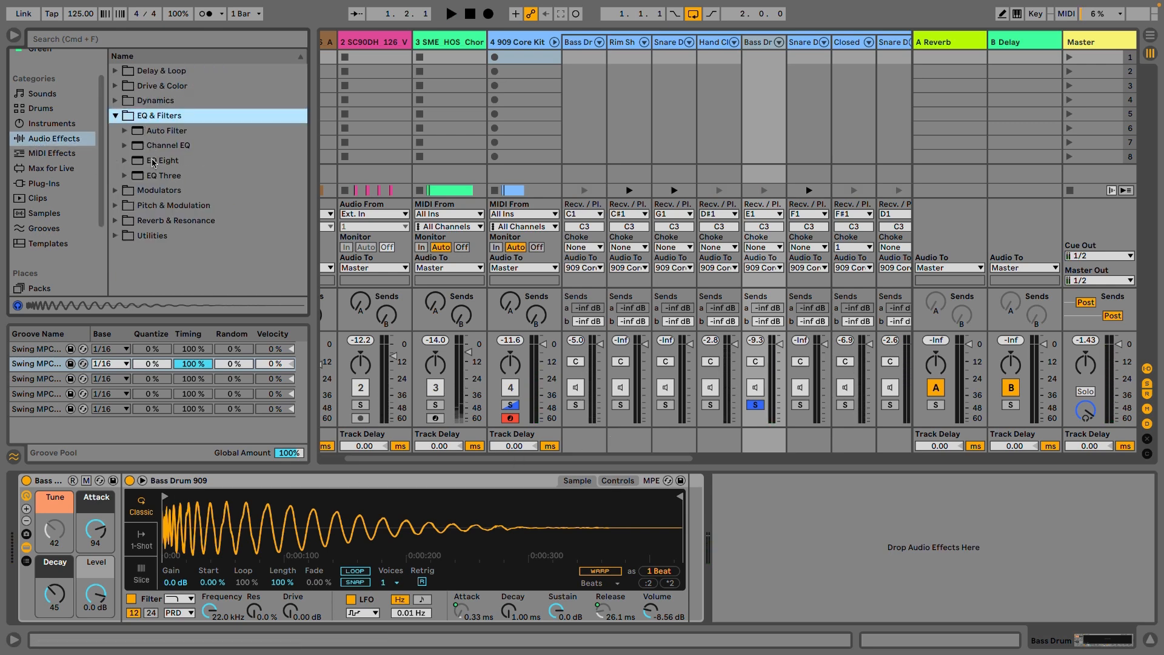
pyautogui.moveTo(154, 163); pyautogui.dragTo(182, 193)
pyautogui.moveTo(629, 521); pyautogui.dragTo(689, 535)
# Step: Make band 1 of the E1 Bass Drum's EQ Eight a low cut at 255 Hz and play the soloed kick
pyautogui.click(757, 613)
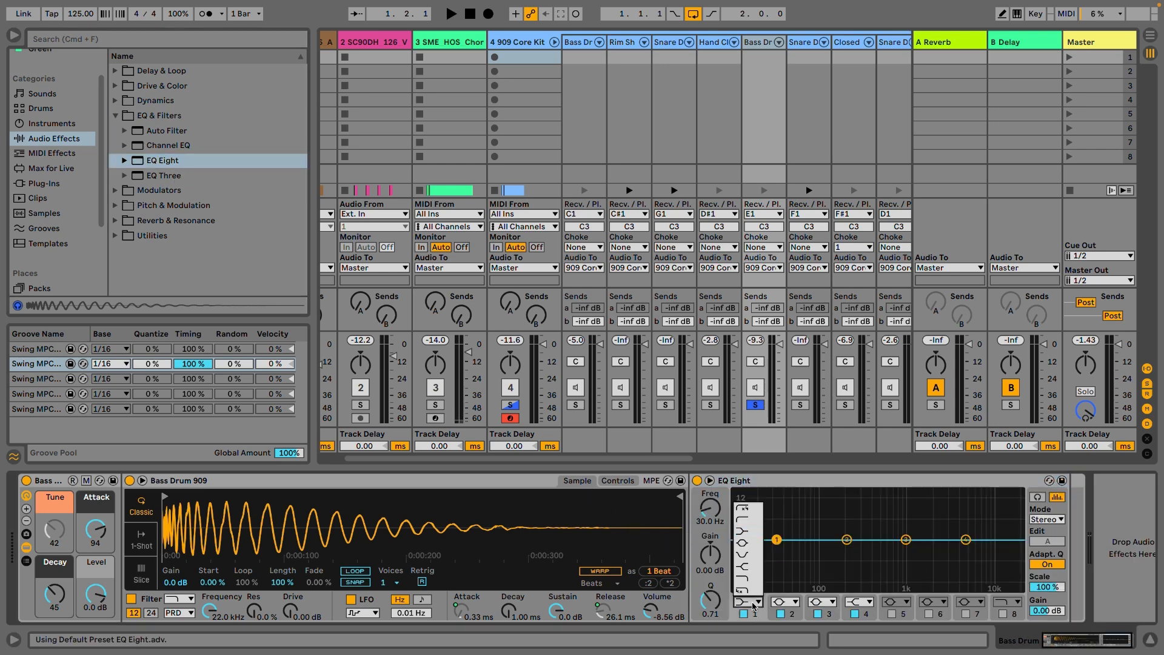
pyautogui.click(749, 516)
pyautogui.moveTo(716, 513); pyautogui.dragTo(716, 484)
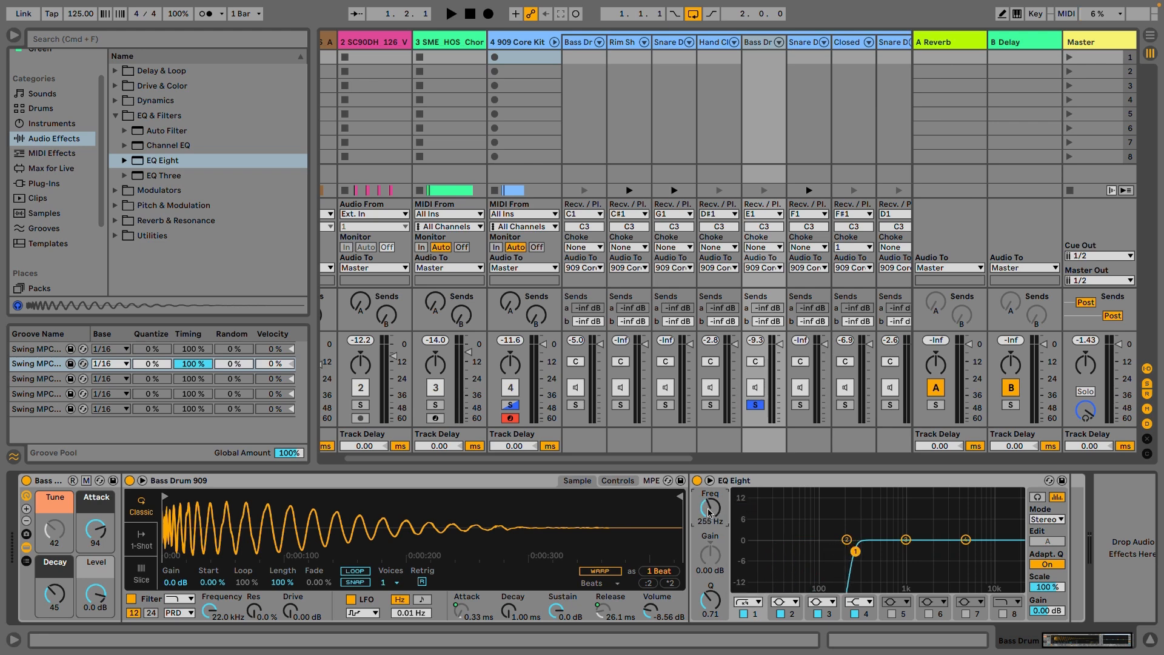
pyautogui.press('space')
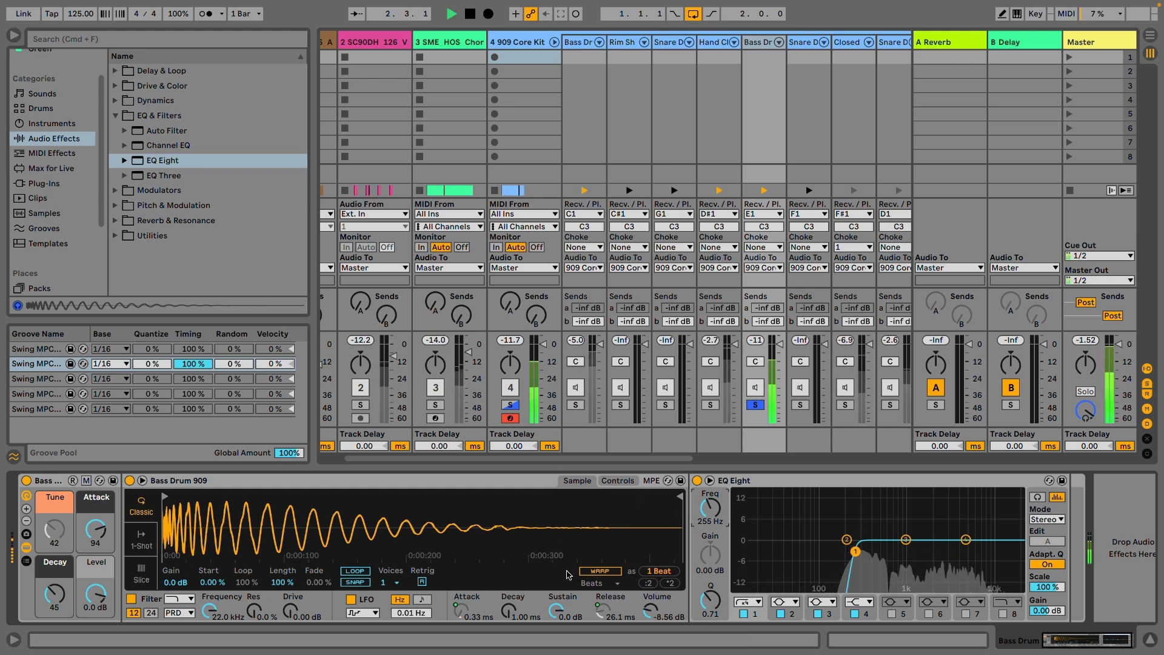
# Step: Set the E1 kick sampler's sustain to -inf dB and decay to about 158 ms, and solo the C1 Bass Drum alongside it
pyautogui.press('space')
pyautogui.moveTo(552, 613); pyautogui.dragTo(552, 643)
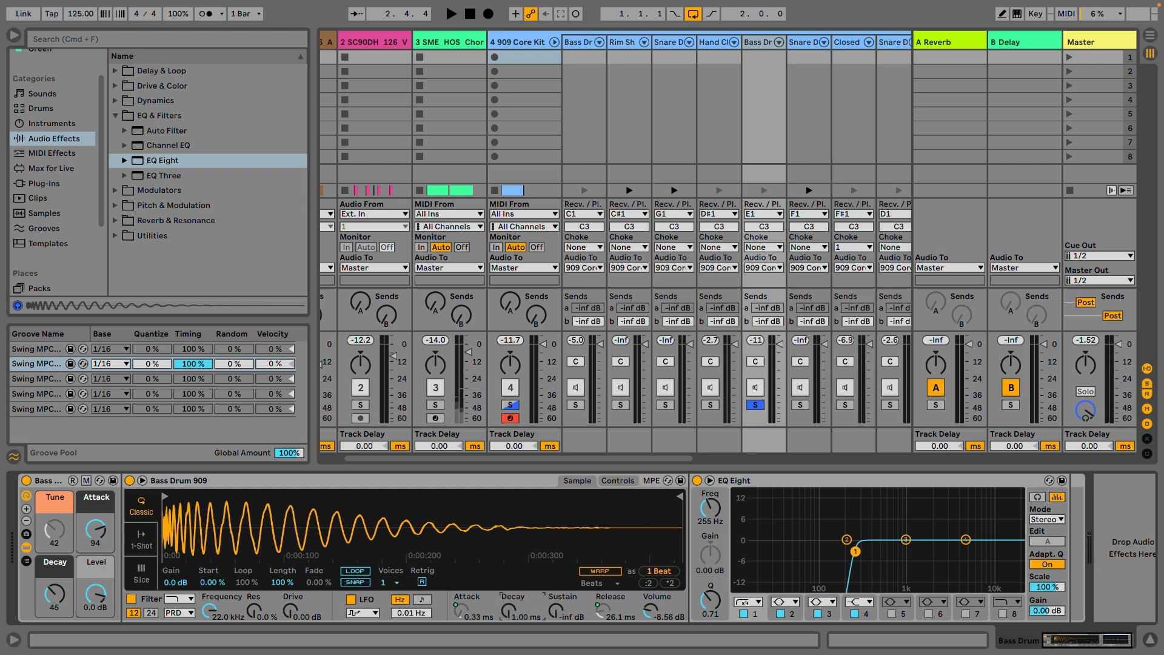
pyautogui.press('space')
pyautogui.moveTo(509, 611); pyautogui.dragTo(508, 600)
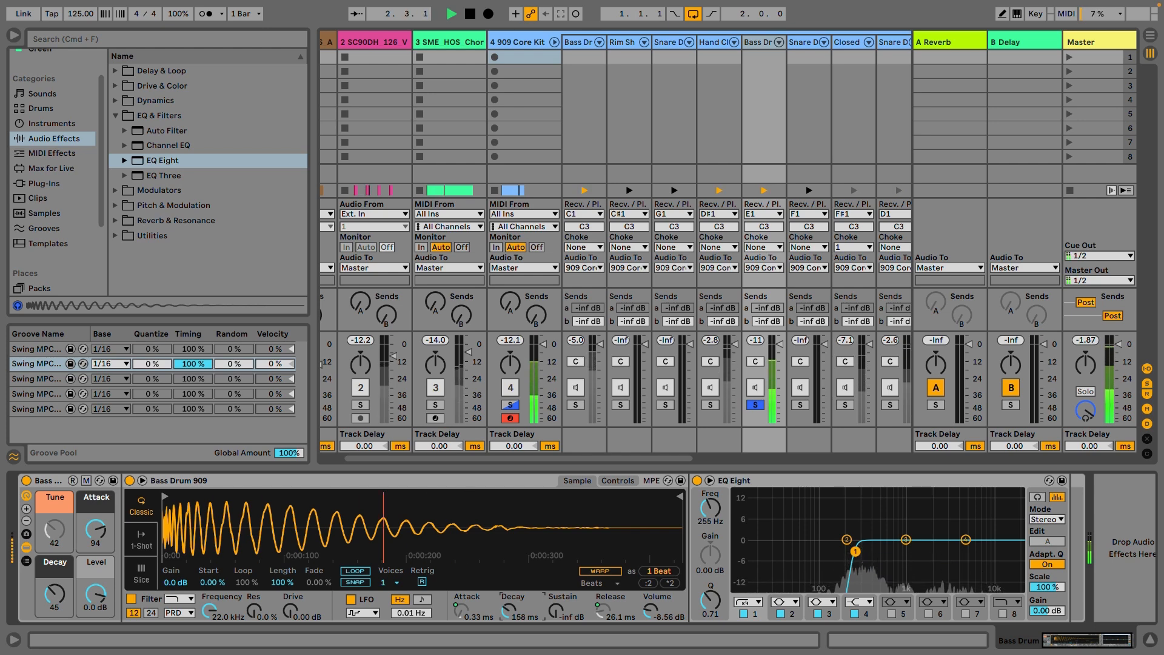
pyautogui.click(575, 405)
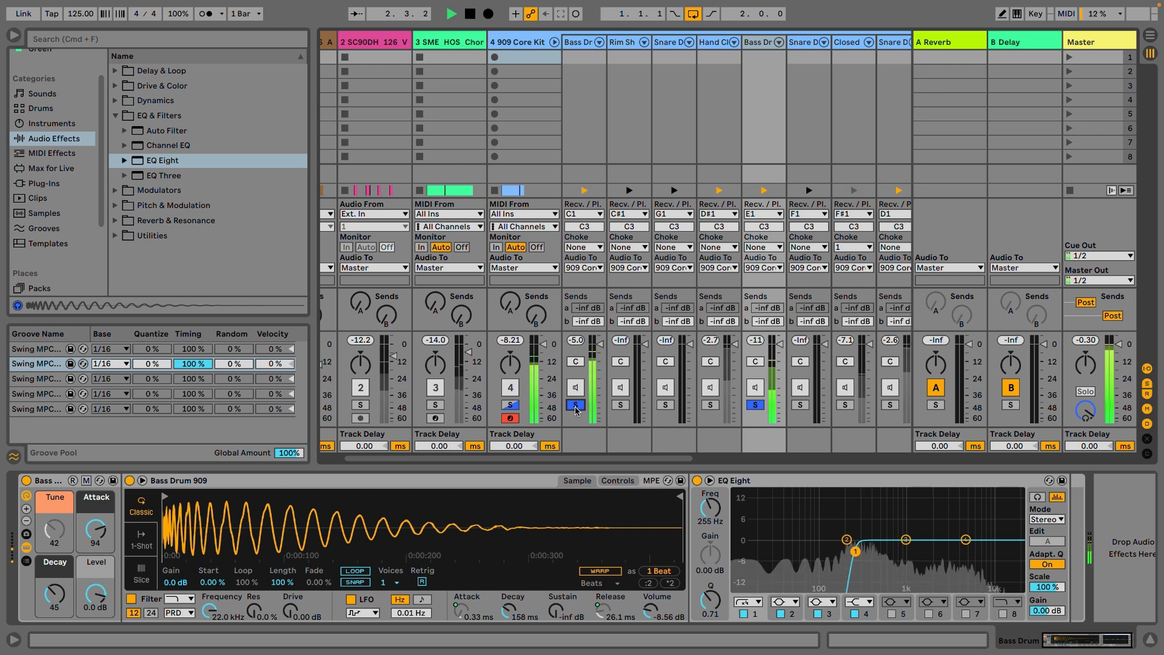
pyautogui.press('space')
# Step: Turn on the spectrum analyzer in the D1 Snare Drum's EQ Eight and play the soloed kicks and snare
pyautogui.press('space')
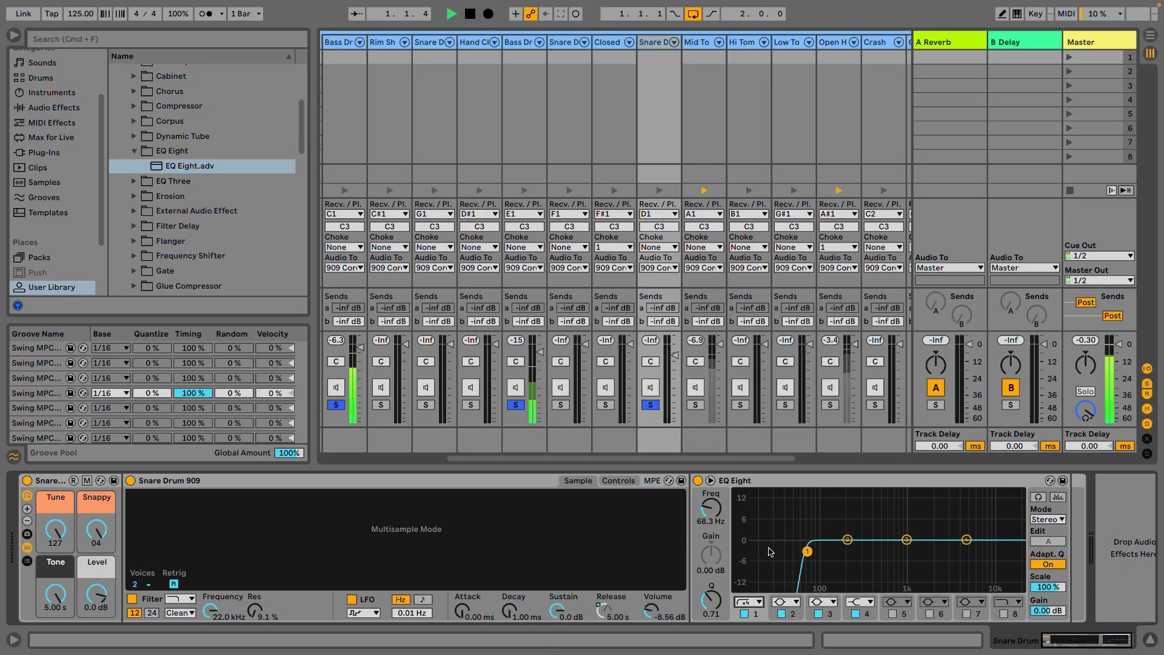
pyautogui.press('space')
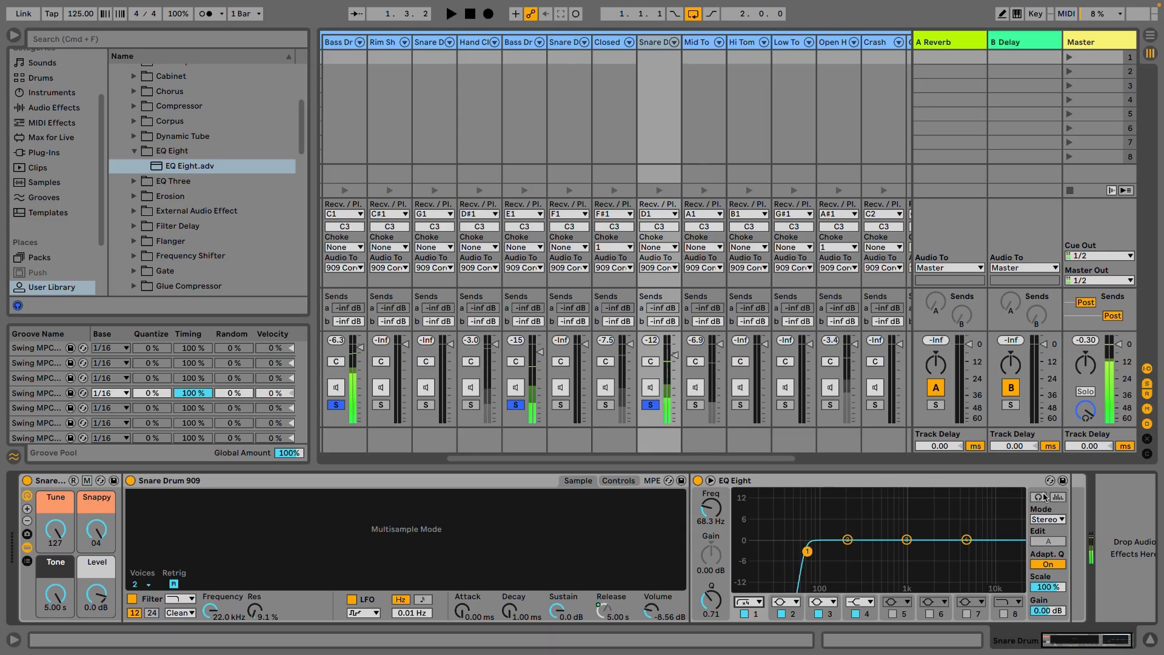
pyautogui.click(1058, 497)
pyautogui.press('space')
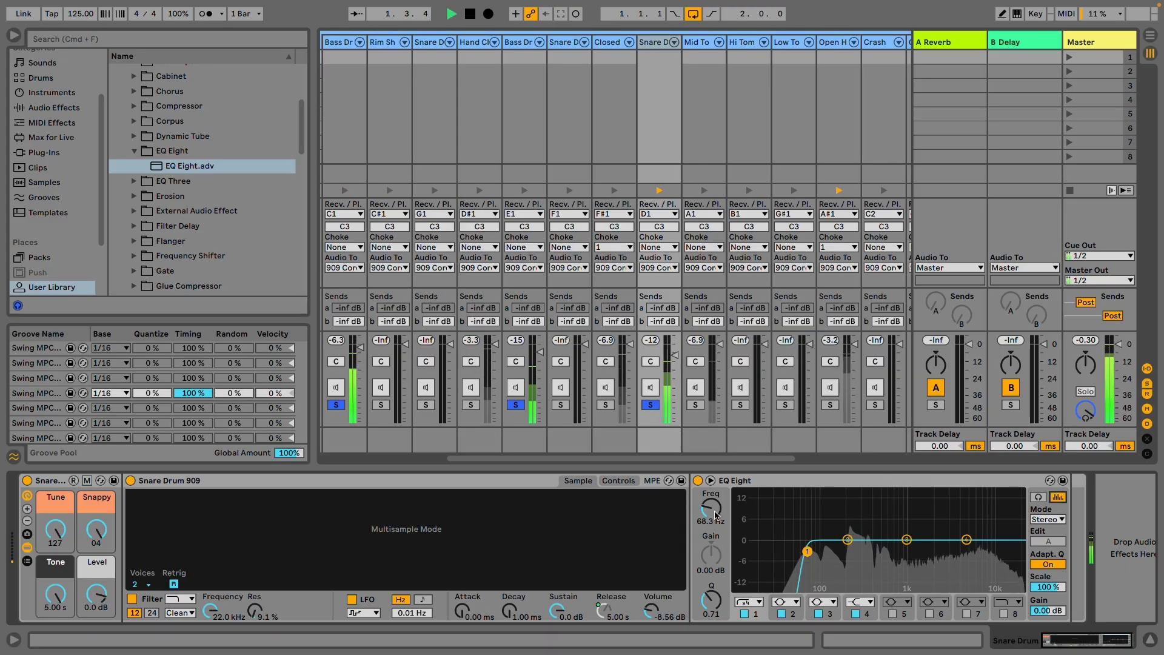
# Step: Raise the low-cut frequency on the D1 Snare Drum's EQ Eight and dip band 3 by about 2.85 dB near 6.12 kHz
pyautogui.moveTo(716, 515); pyautogui.dragTo(716, 516)
pyautogui.moveTo(907, 539); pyautogui.dragTo(973, 549)
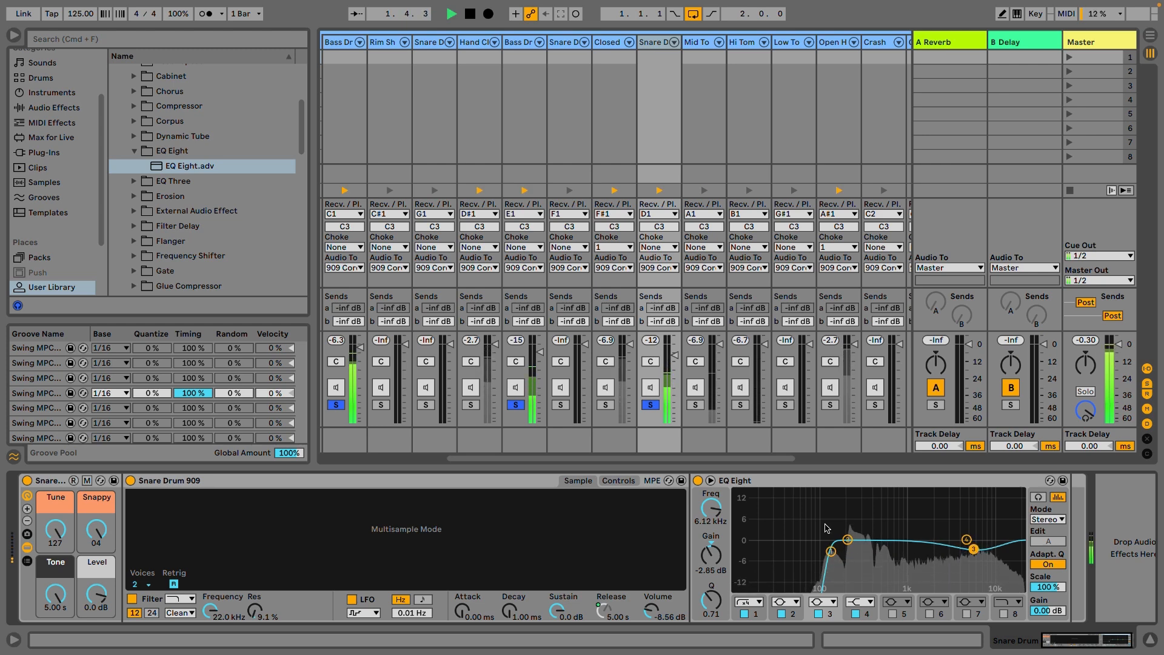
pyautogui.moveTo(711, 509); pyautogui.dragTo(711, 504)
pyautogui.press('space')
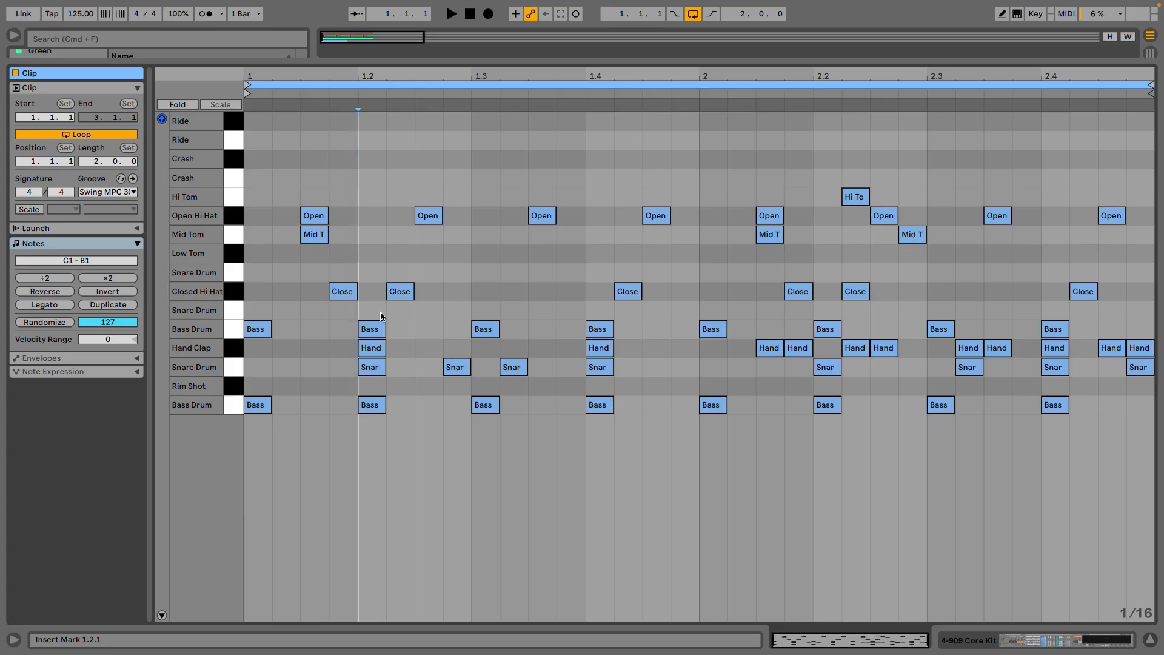
# Step: Add F1 Snare Drum notes on beats 1.2, 1.4, 2.2 and 2.4 of the drum clip
pyautogui.doubleClick(381, 312)
pyautogui.doubleClick(604, 311)
pyautogui.doubleClick(826, 311)
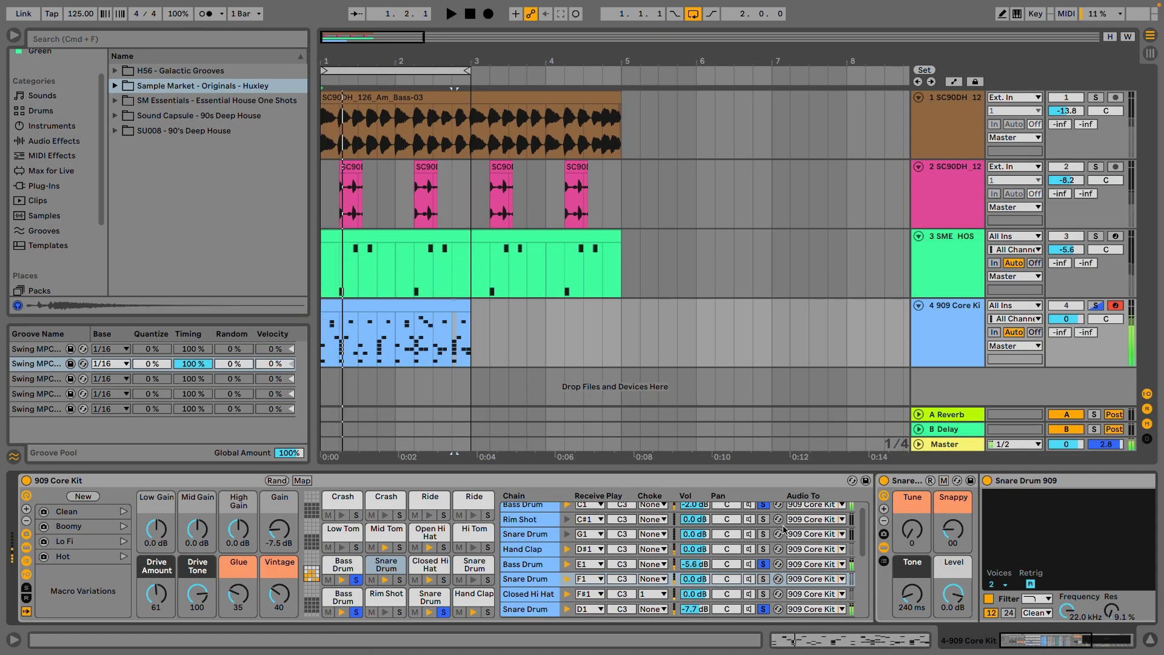
# Step: Return to the session mixer, solo the F1 Snare Drum with the other soloed chains and select its chain
pyautogui.press('Tab')
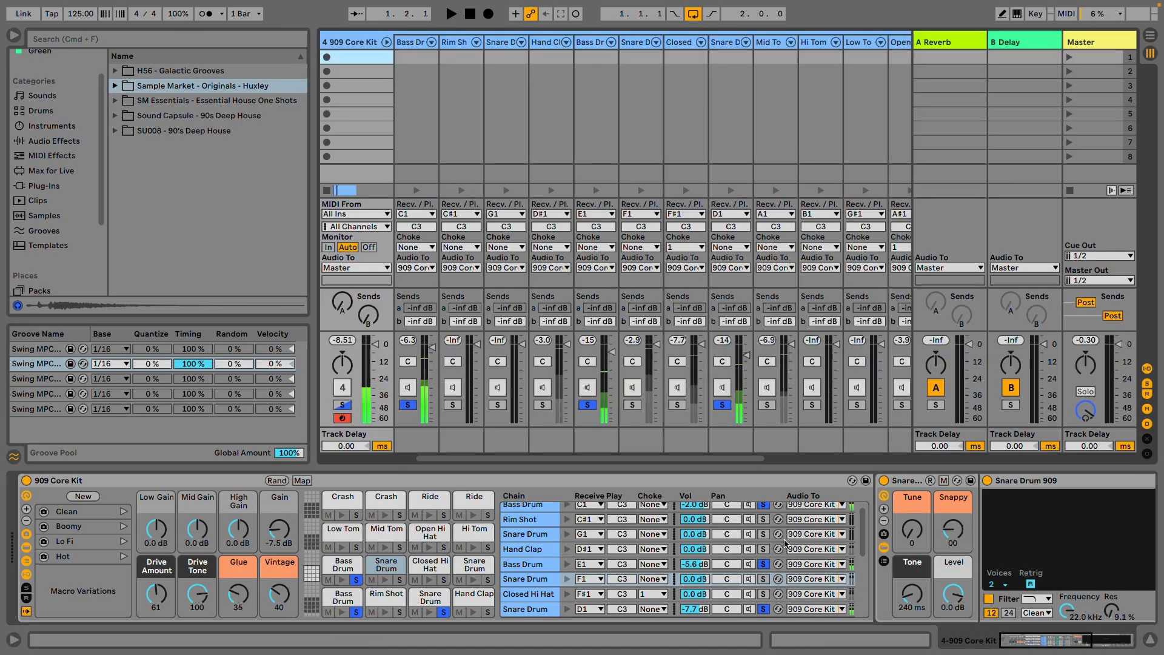
pyautogui.click(633, 404)
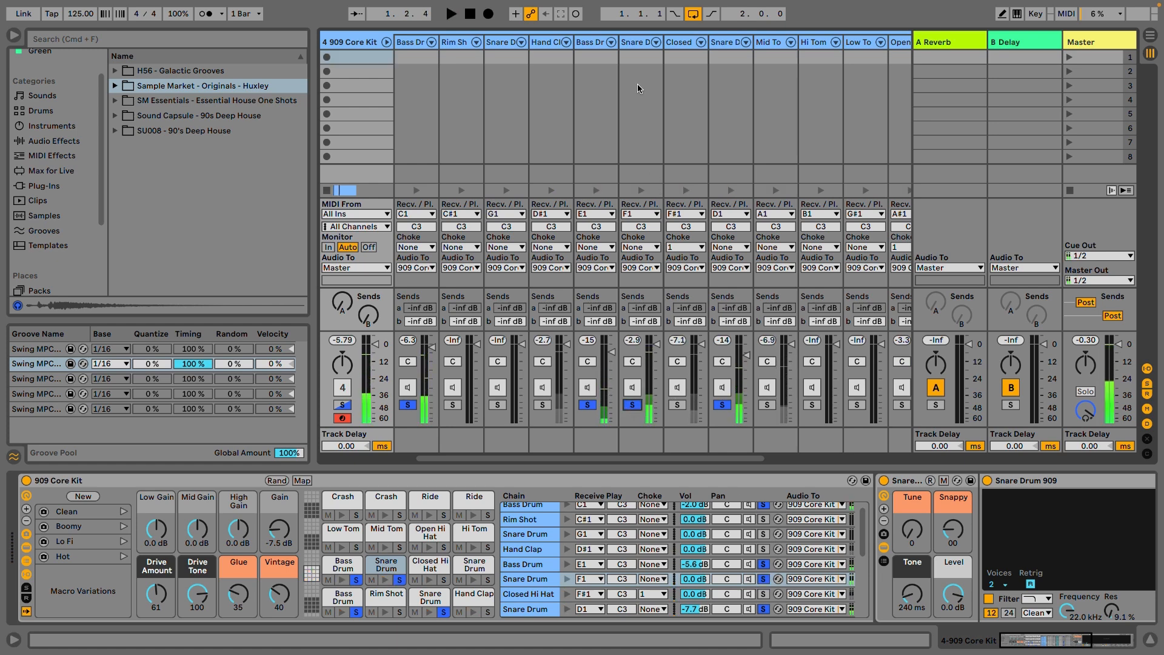
pyautogui.click(638, 42)
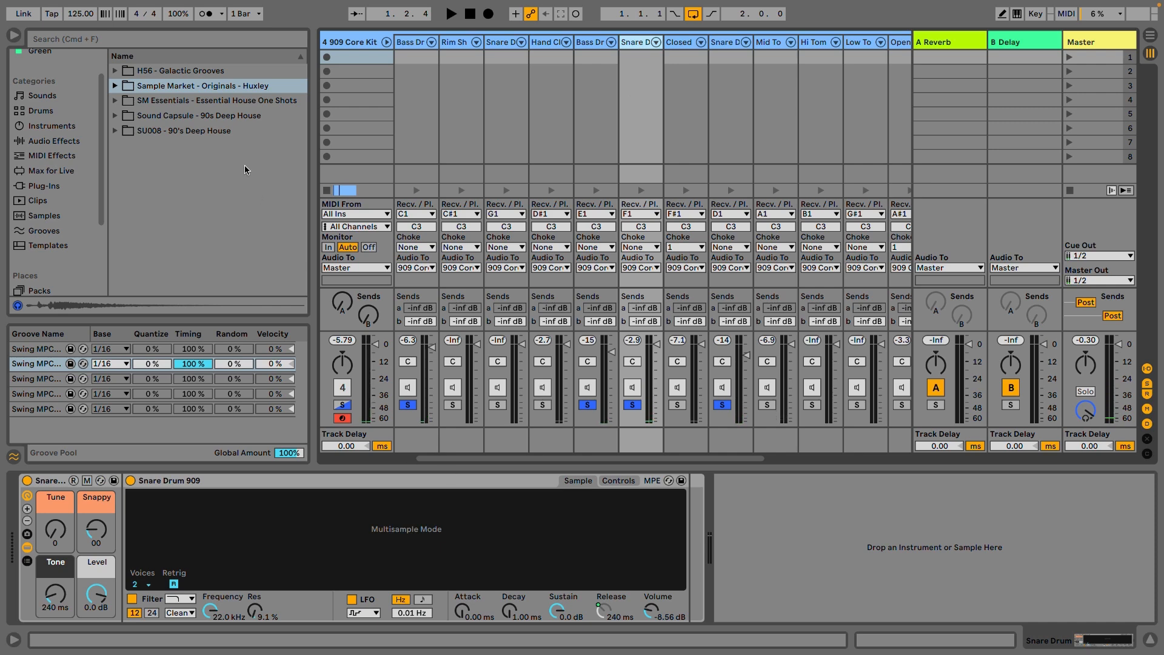
# Step: Open the Huxley pack's Claps & Snares single hits and preview the samples through SM_HUX_CLSN_08.wav
pyautogui.click(114, 86)
pyautogui.scroll(-2, 150, 135)
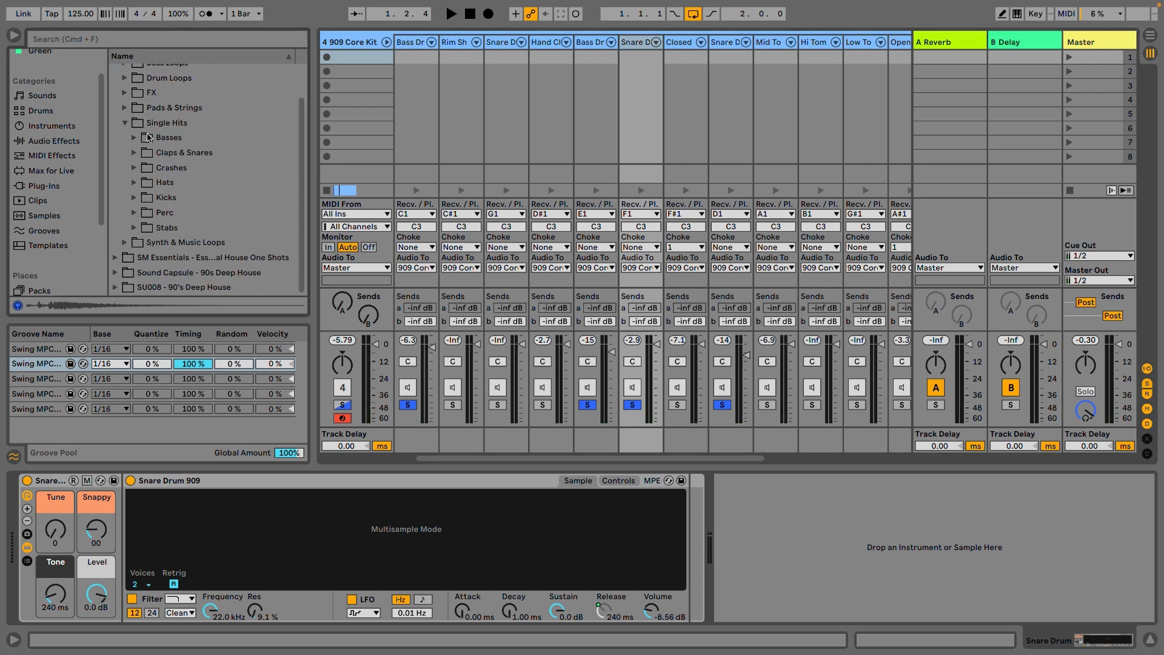
pyautogui.click(134, 153)
pyautogui.click(185, 169)
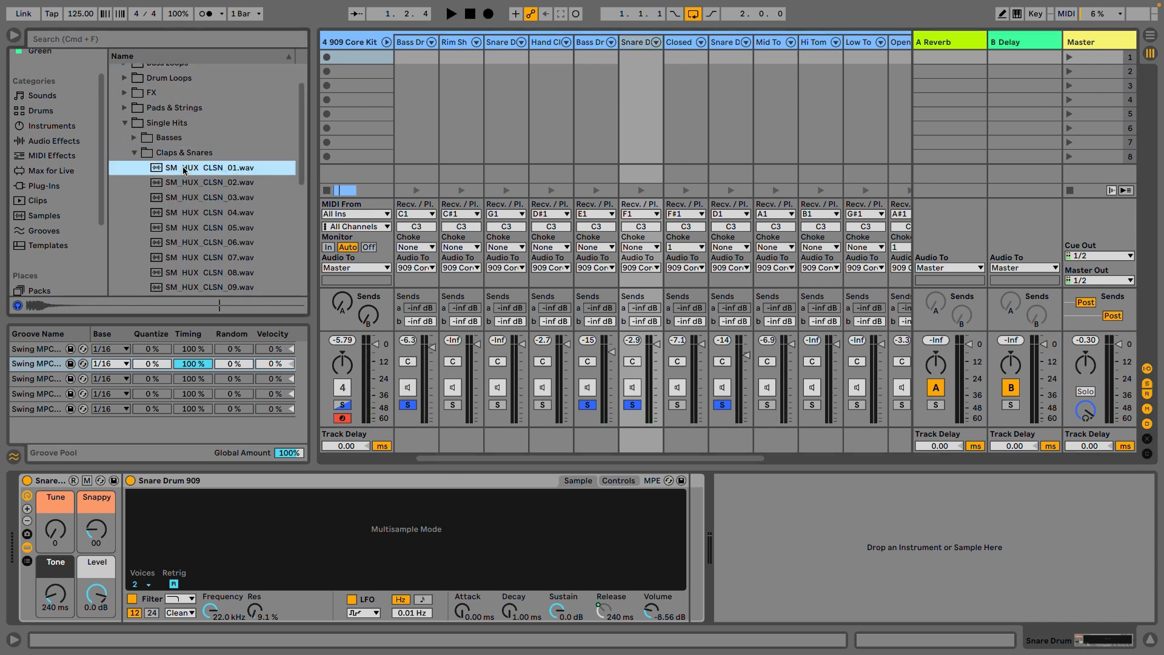
pyautogui.press('Down')
pyautogui.press('Down')
pyautogui.press('Down')
pyautogui.press('Down')
pyautogui.press('Down')
pyautogui.press('Down')
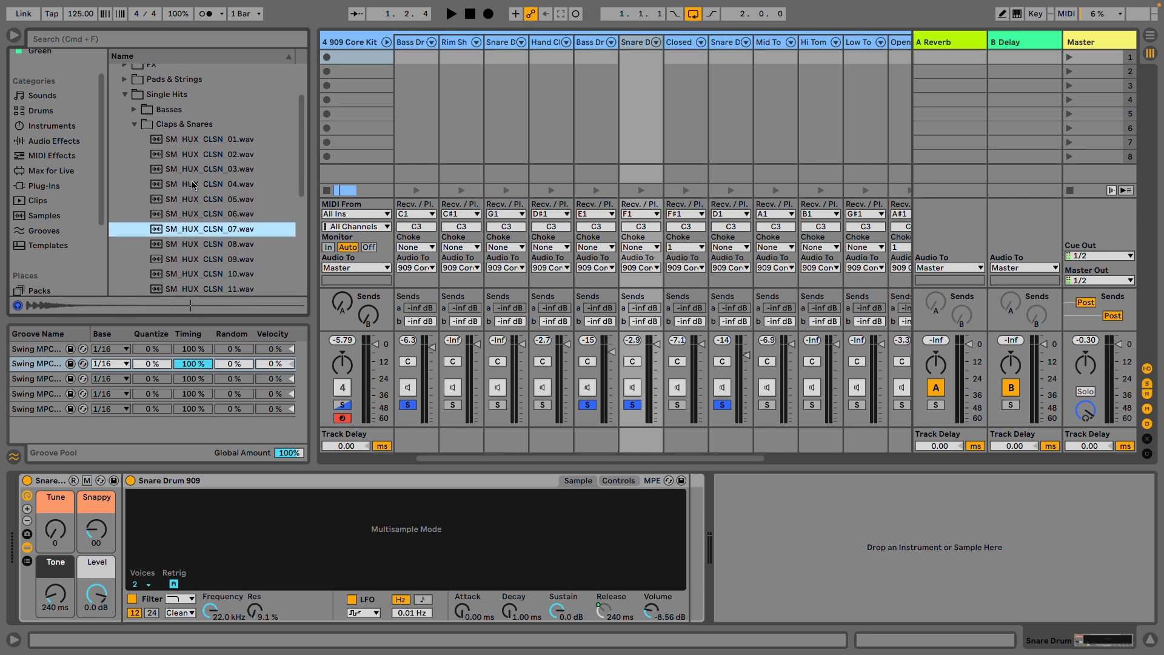
pyautogui.press('Down')
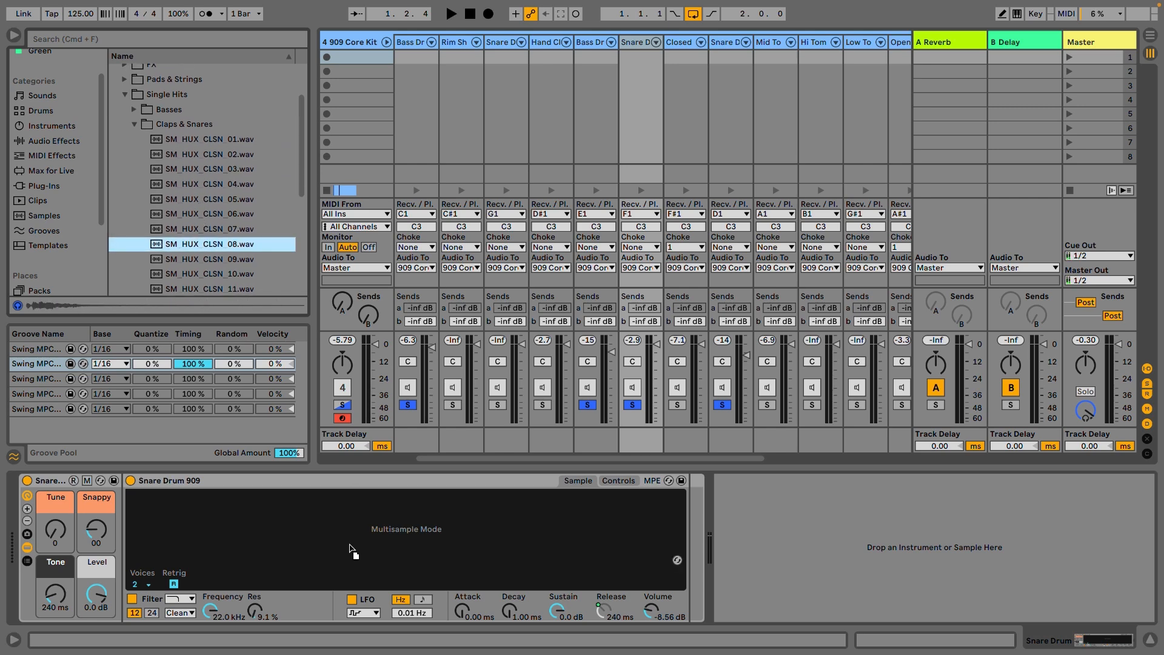
# Step: Load SM_HUX_CLSN_08.wav into the F1 Snare Drum's sampler and lower its chain volume to about -2.4 dB during playback
pyautogui.moveTo(349, 549); pyautogui.dragTo(350, 550)
pyautogui.press('space')
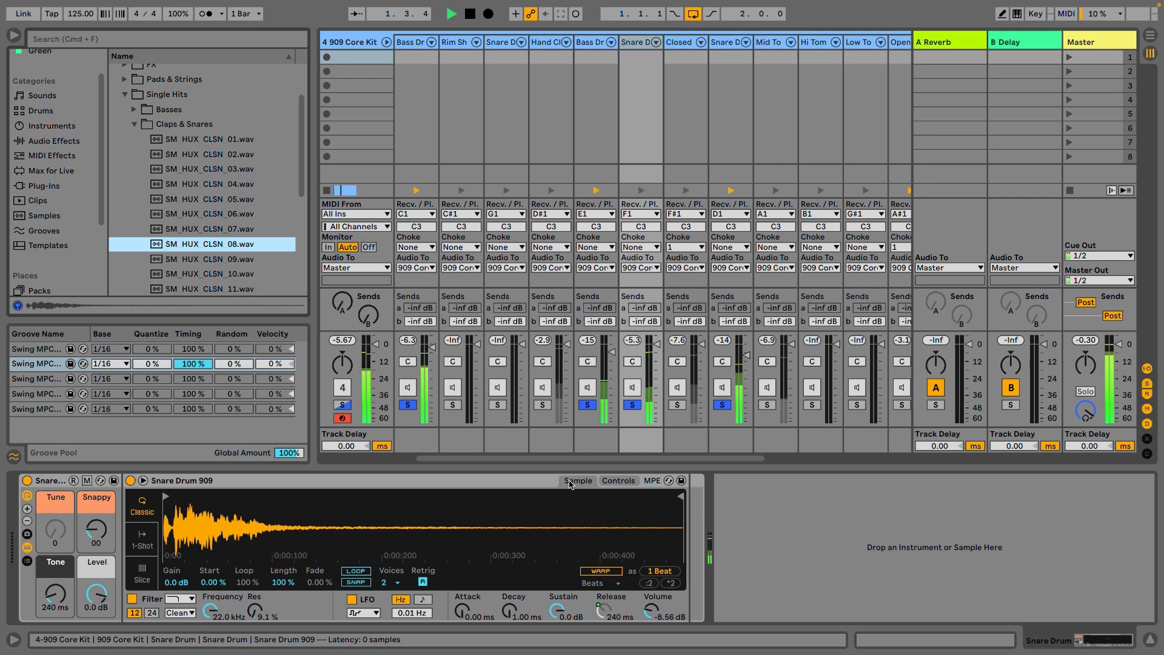
pyautogui.moveTo(657, 344); pyautogui.dragTo(657, 348)
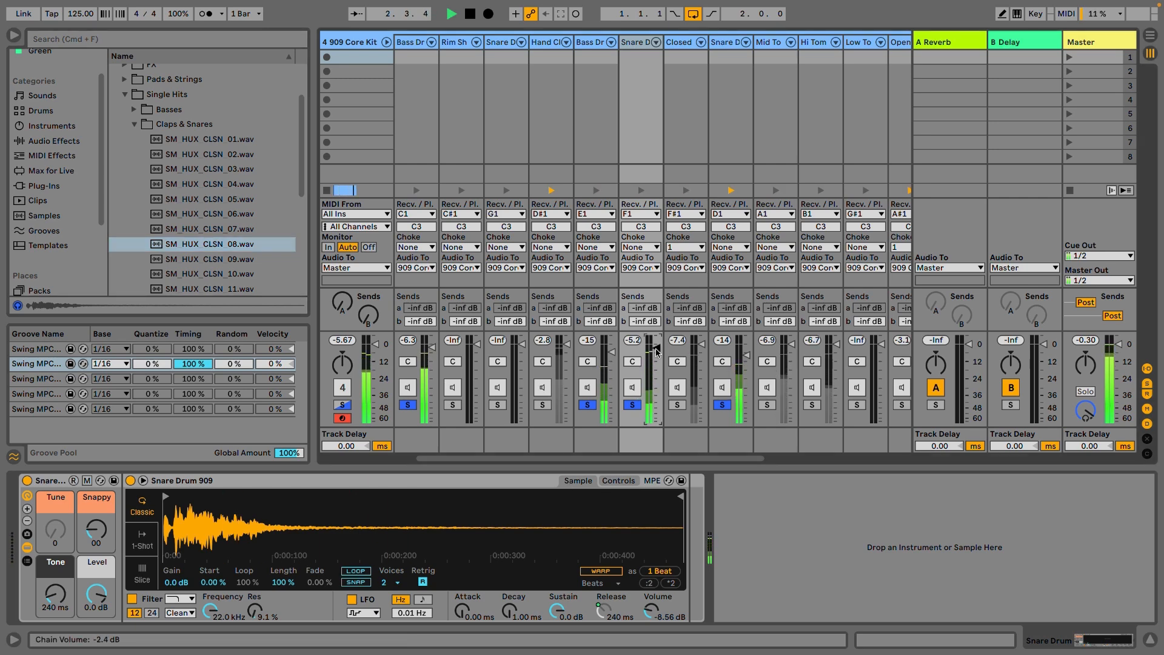
pyautogui.click(633, 341)
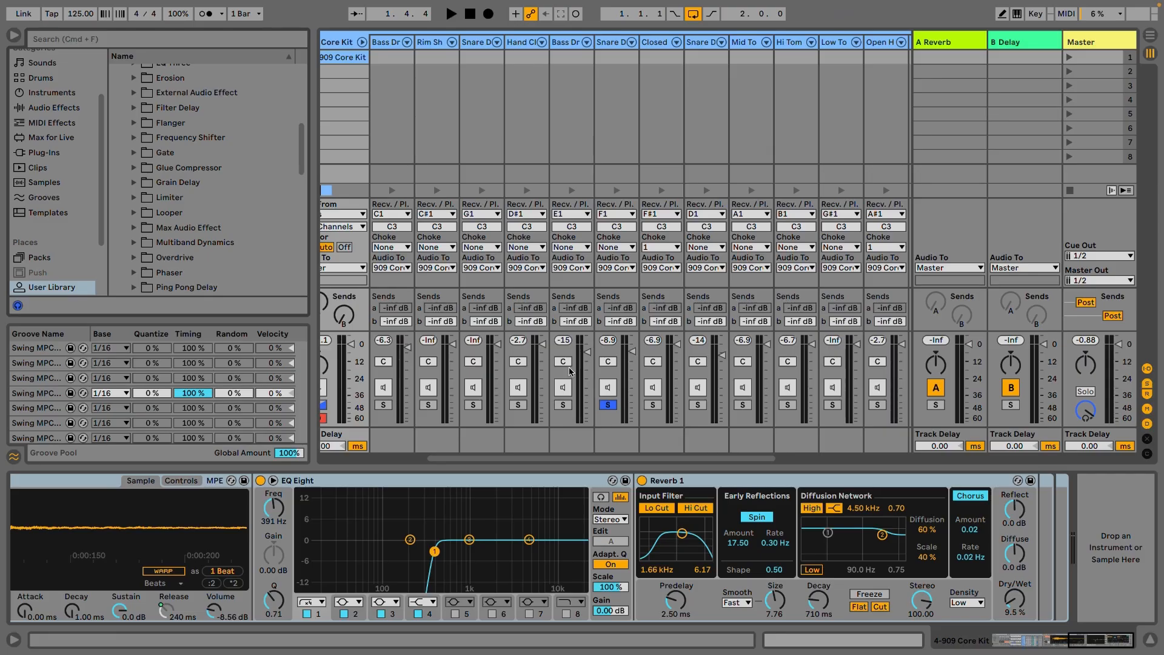
# Step: Play the F1 Snare Drum alone, and solo the C1 and E1 Bass Drums and D1 Snare Drum with it to compare
pyautogui.press('space')
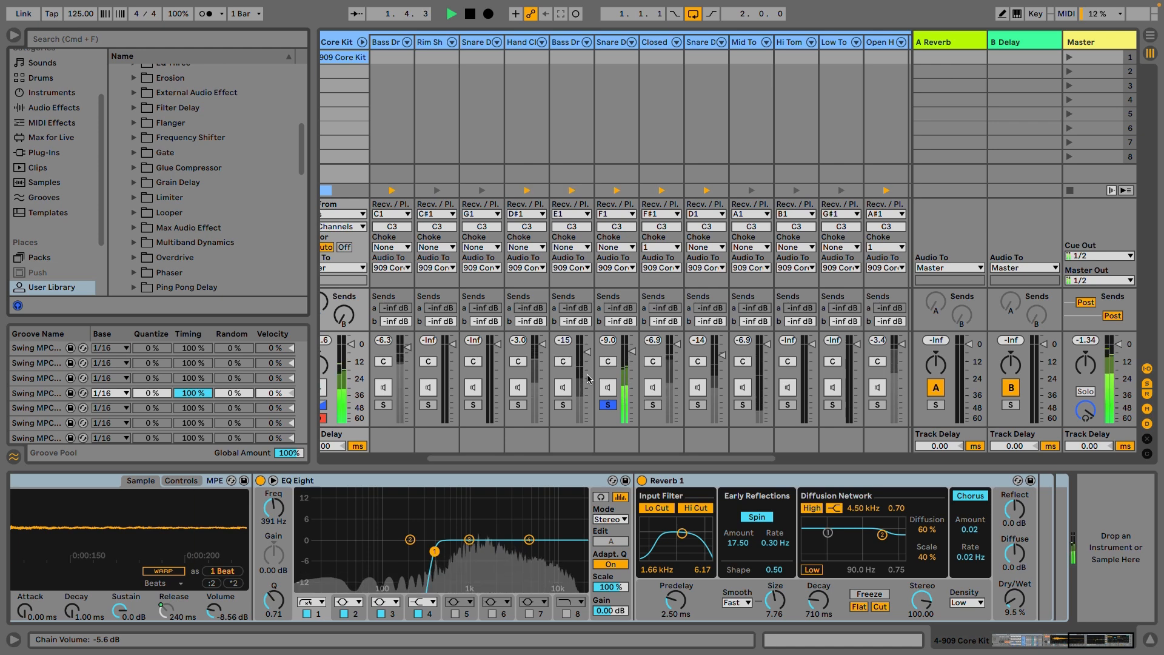
pyautogui.press('space')
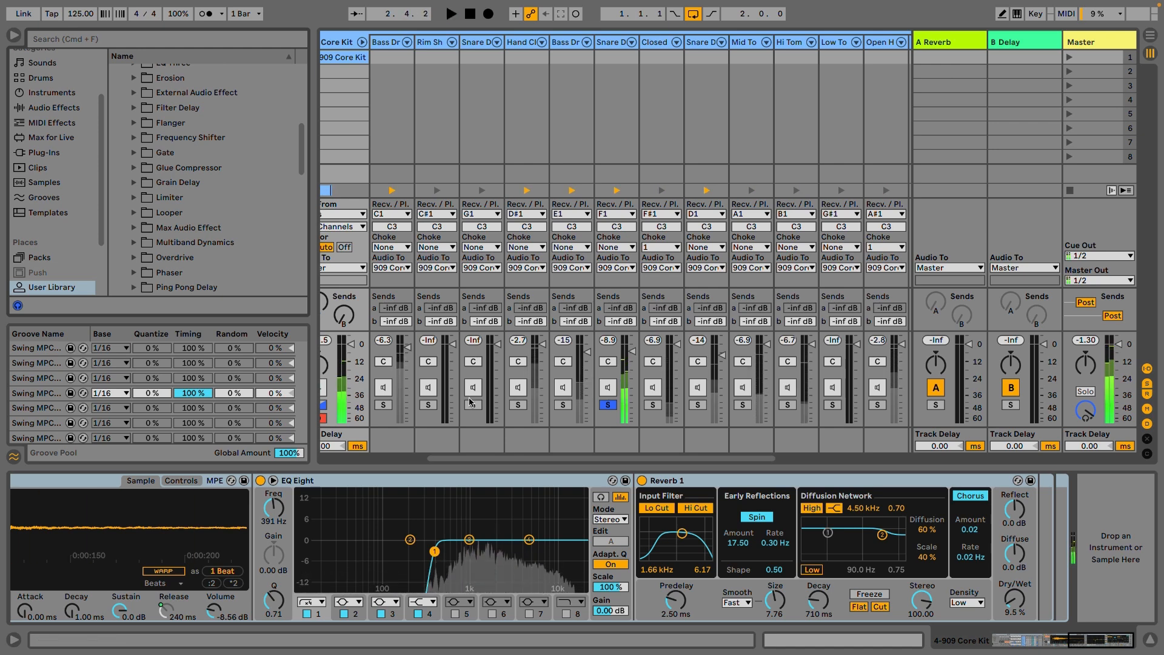
pyautogui.keyDown('super'); pyautogui.click(385, 405); pyautogui.keyUp('super')
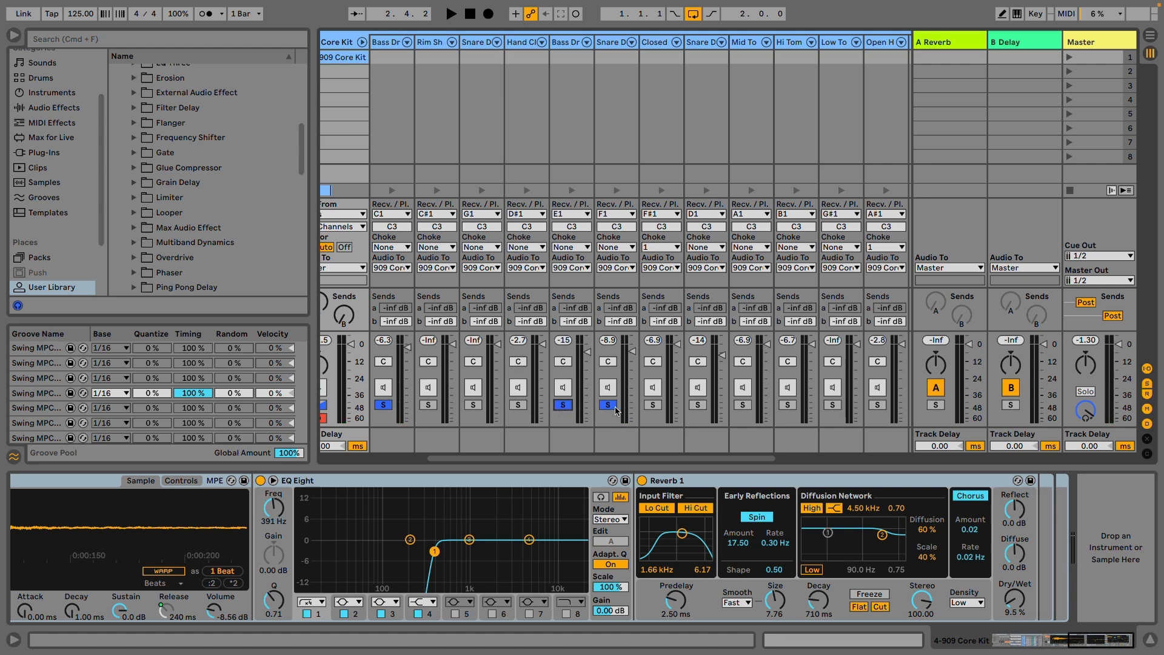
pyautogui.press('space')
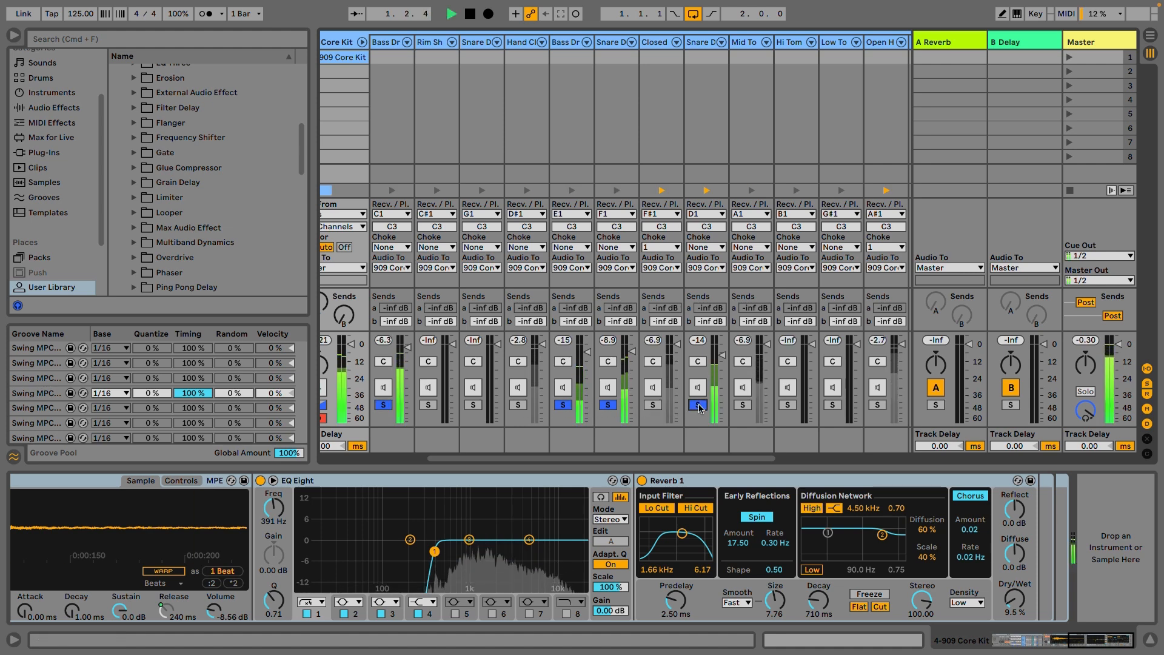
# Step: Stop playback, return to the arrangement and open the 909 Core Kit clip's notes
pyautogui.click(613, 42)
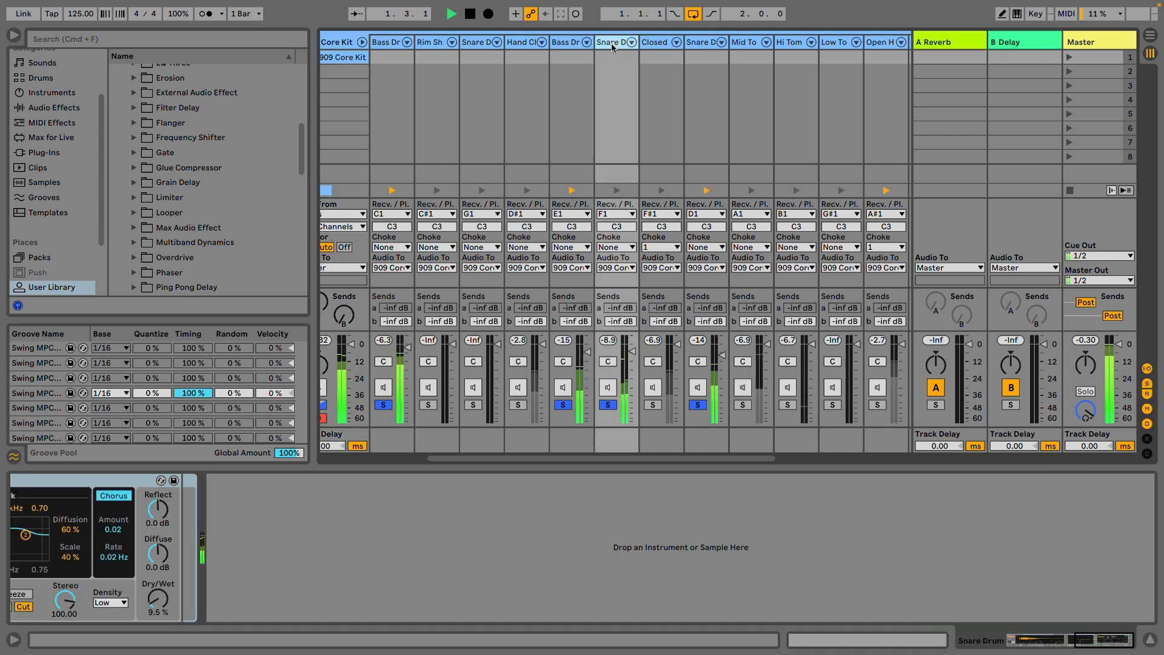
pyautogui.press('Tab')
pyautogui.press('space')
pyautogui.doubleClick(427, 316)
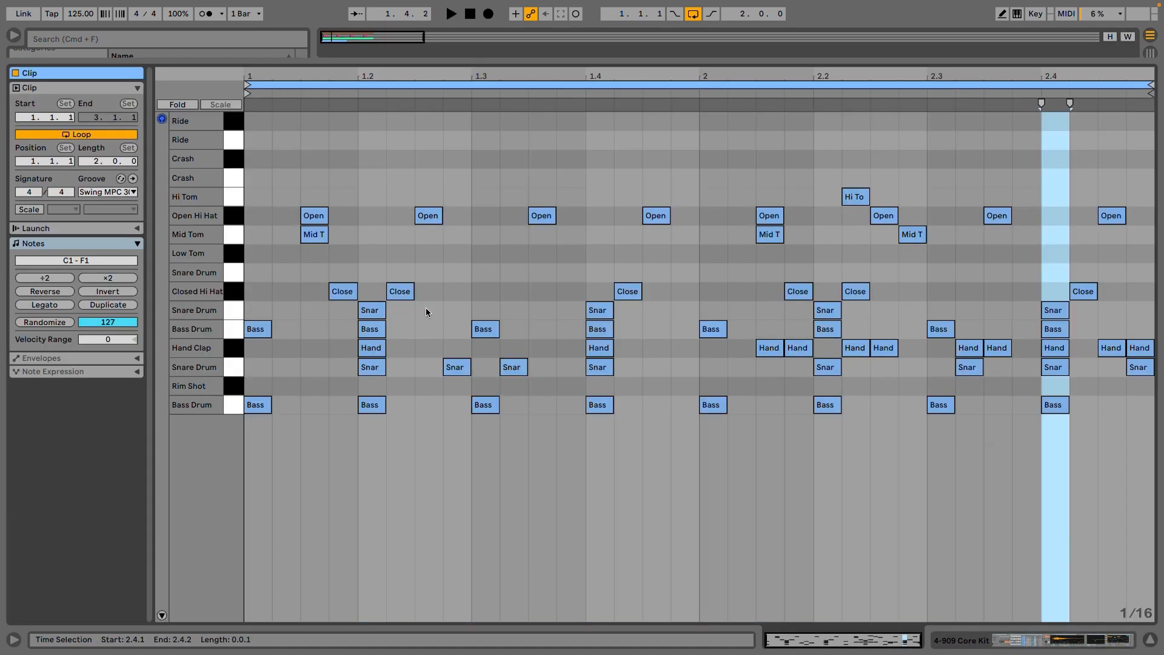
pyautogui.click(307, 323)
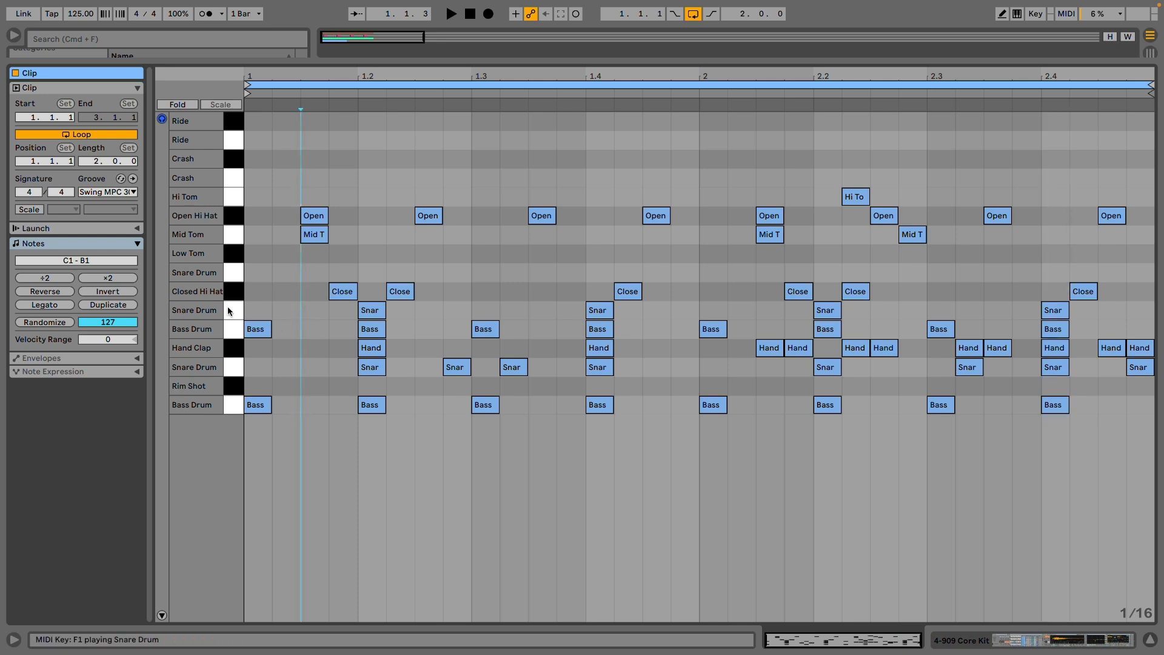
# Step: Select all F1 Snare Drum notes and shift them slightly ahead of the beat while playing the pattern
pyautogui.click(234, 310)
pyautogui.moveTo(374, 314); pyautogui.dragTo(371, 314)
pyautogui.press('space')
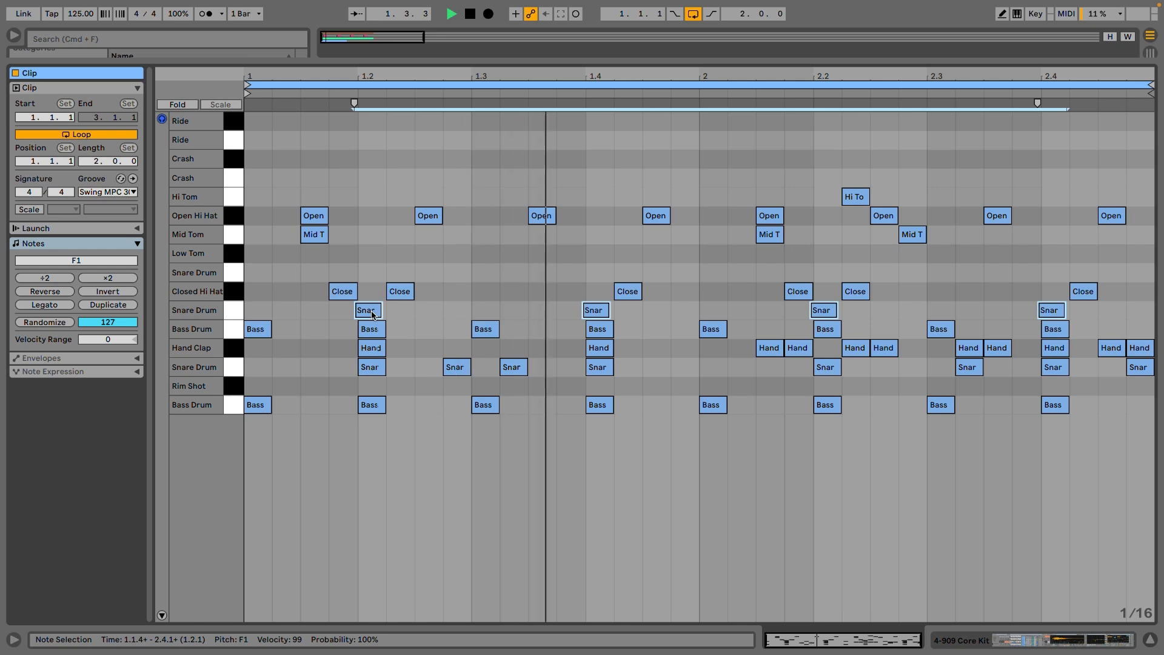
pyautogui.moveTo(373, 315); pyautogui.dragTo(372, 316)
pyautogui.moveTo(359, 108); pyautogui.dragTo(387, 222)
pyautogui.moveTo(416, 305); pyautogui.dragTo(422, 308)
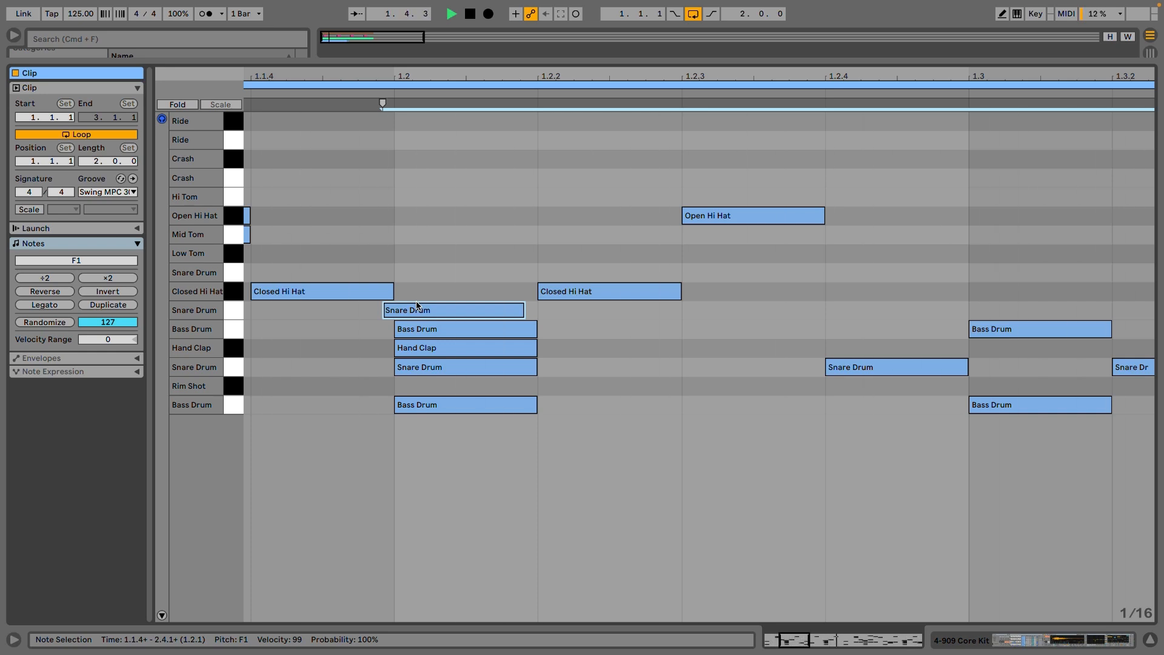
pyautogui.moveTo(418, 305); pyautogui.dragTo(417, 306)
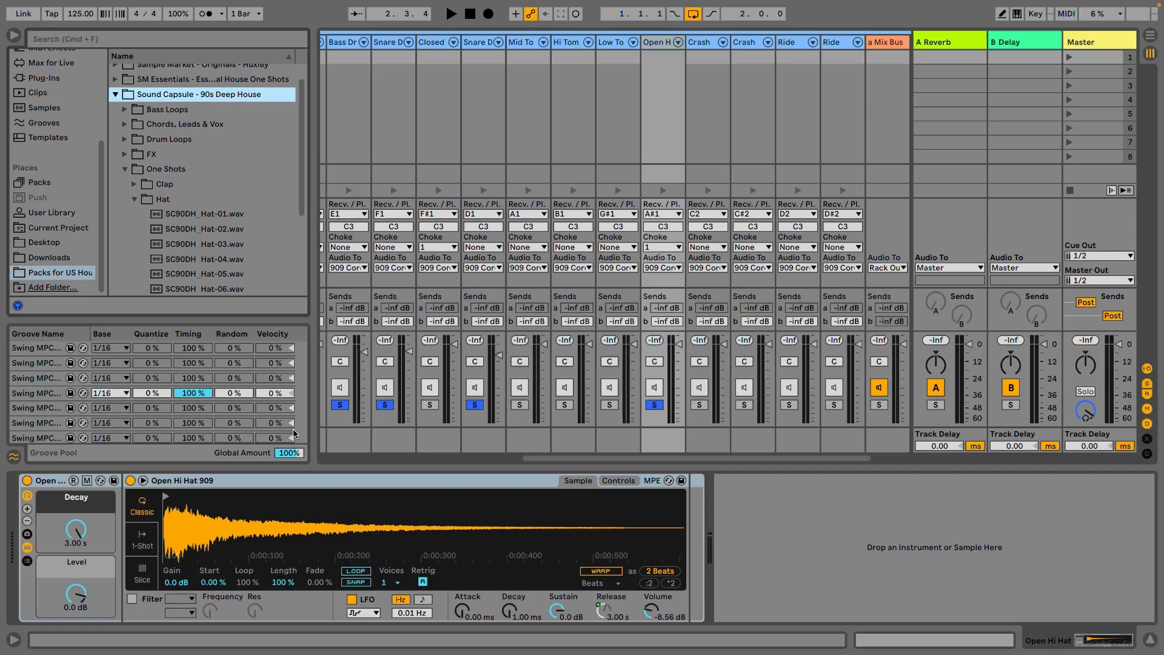
# Step: Play the pattern with the A#1 Open Hi Hat soloed alongside the kicks and snares
pyautogui.press('space')
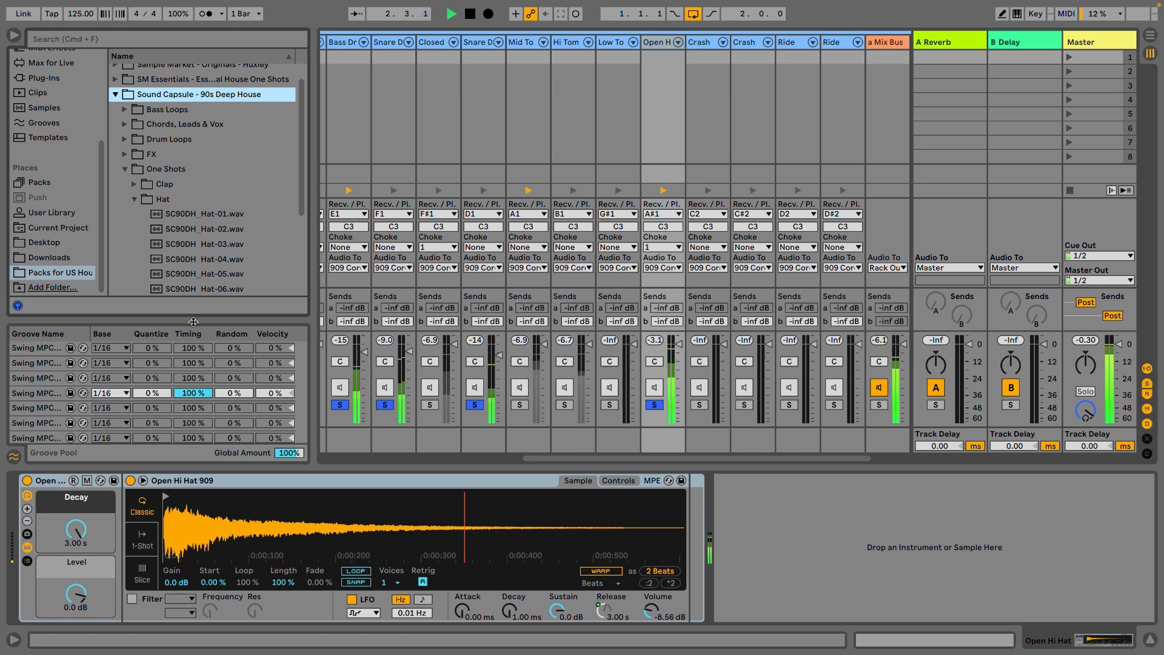
# Step: Stop playback and replace the A#1 Open Hi Hat's sample with SC90DH_Hat-02.wav from the Sound Capsule one-shot hats
pyautogui.press('space')
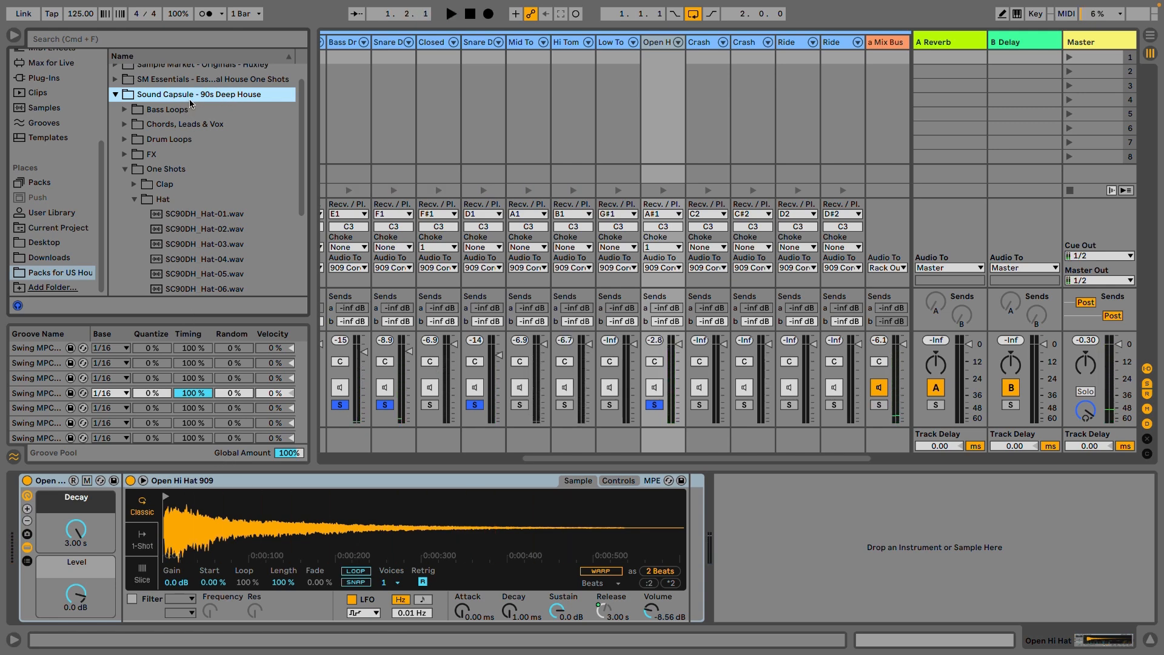
pyautogui.click(194, 220)
pyautogui.click(194, 228)
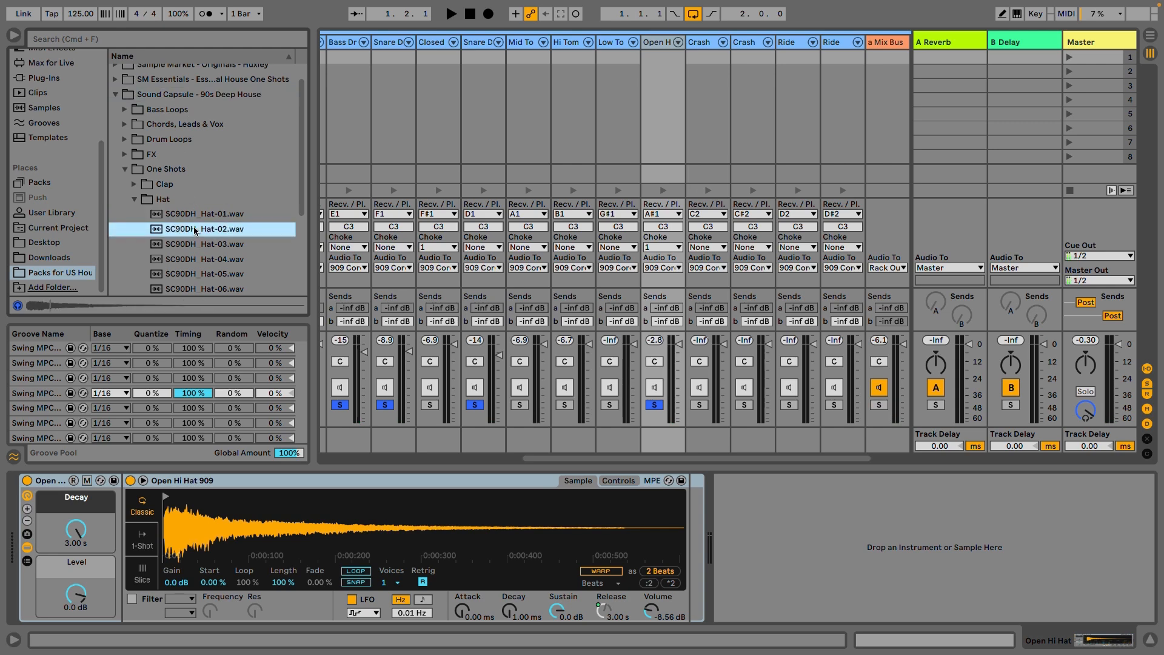
pyautogui.moveTo(194, 228); pyautogui.dragTo(205, 466)
pyautogui.moveTo(240, 520); pyautogui.dragTo(237, 514)
# Step: During playback, lower the Open Hi Hat's volume to -5.6 dB and shape its envelope with sustain at -inf dB and decay about 1 s
pyautogui.press('space')
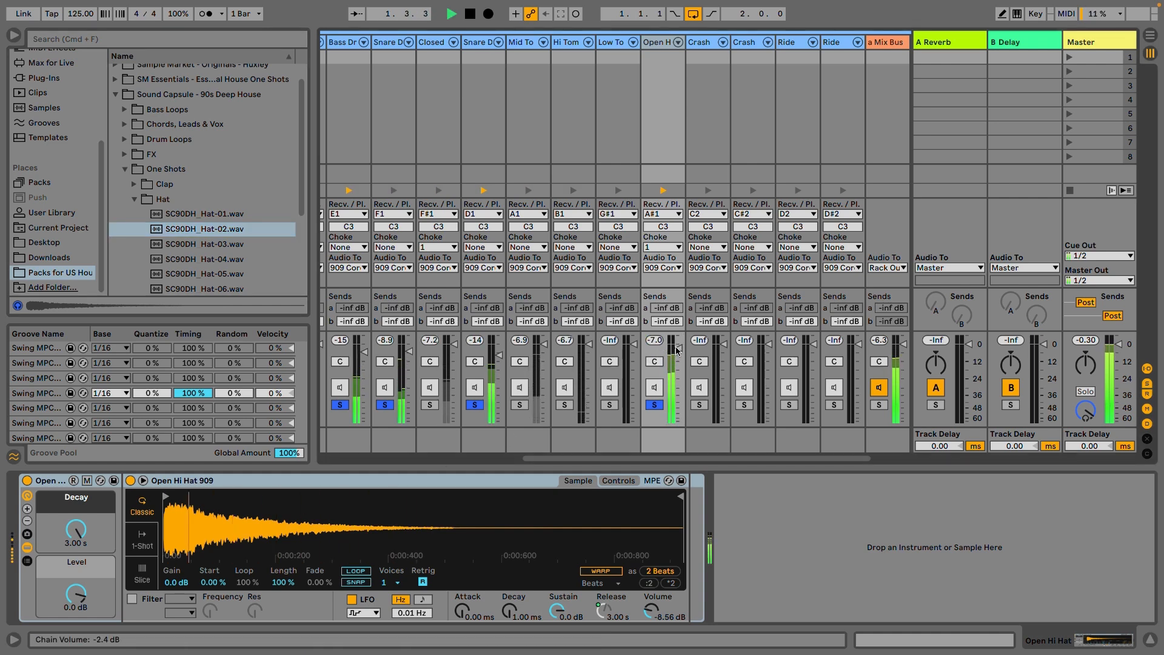
pyautogui.moveTo(678, 354); pyautogui.dragTo(678, 353)
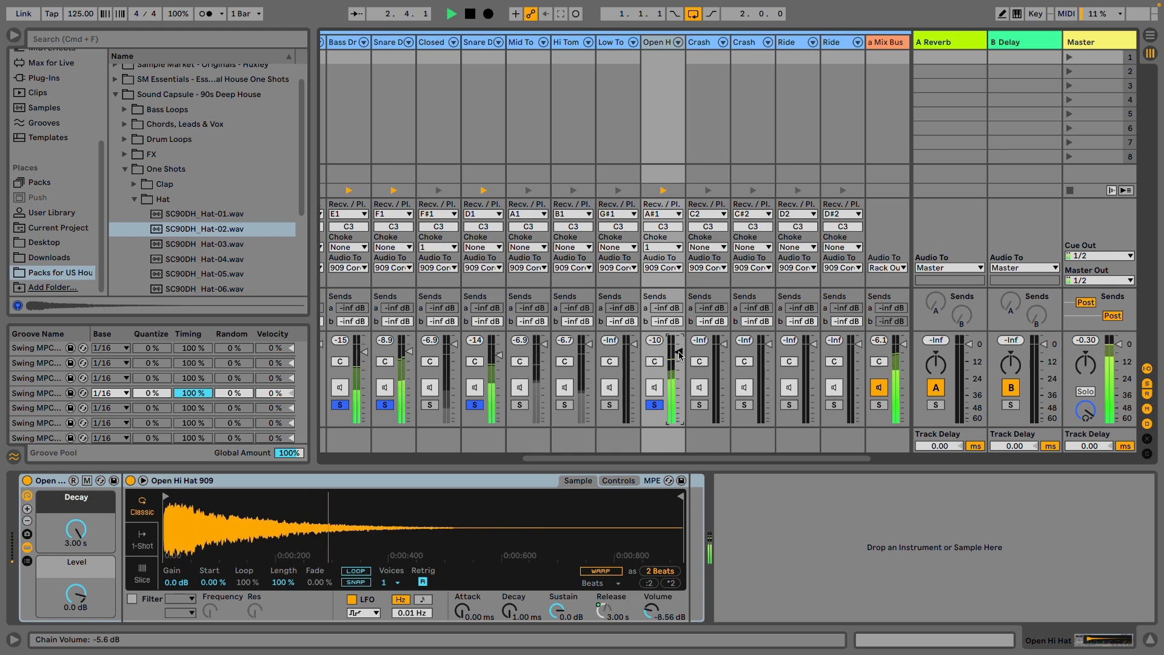
pyautogui.moveTo(556, 609); pyautogui.dragTo(509, 605)
pyautogui.press('space')
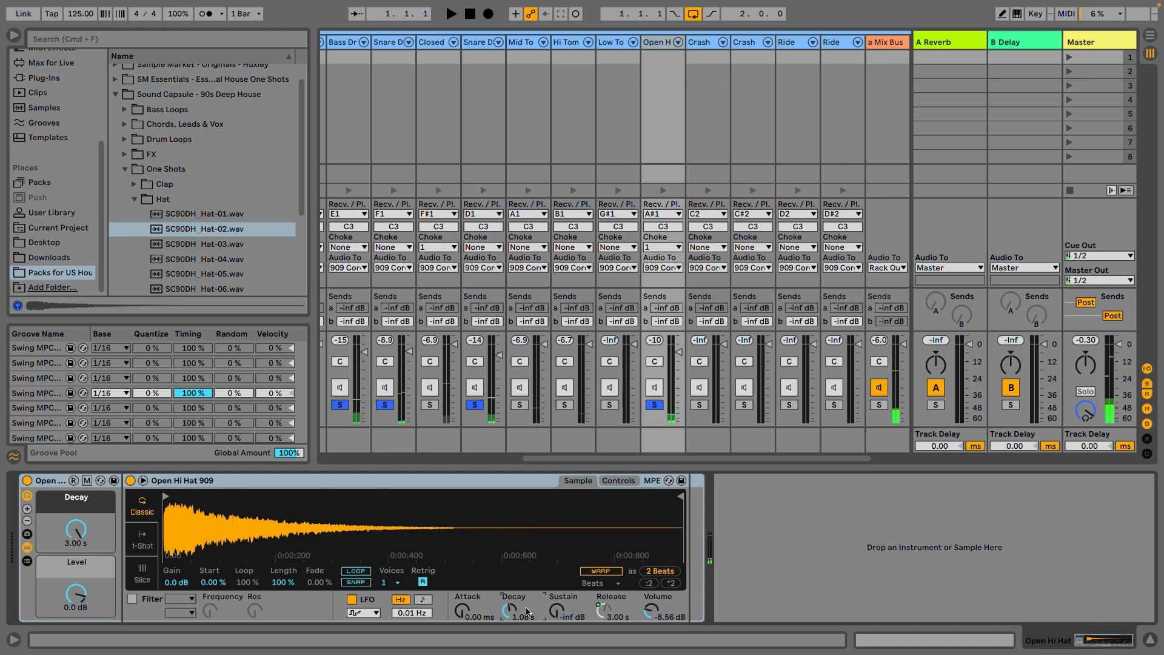
# Step: Open the 909 Core Kit clip's notes and add Open Hi Hat notes at 1.1.2 and 2.1.2
pyautogui.press('Tab')
pyautogui.doubleClick(387, 323)
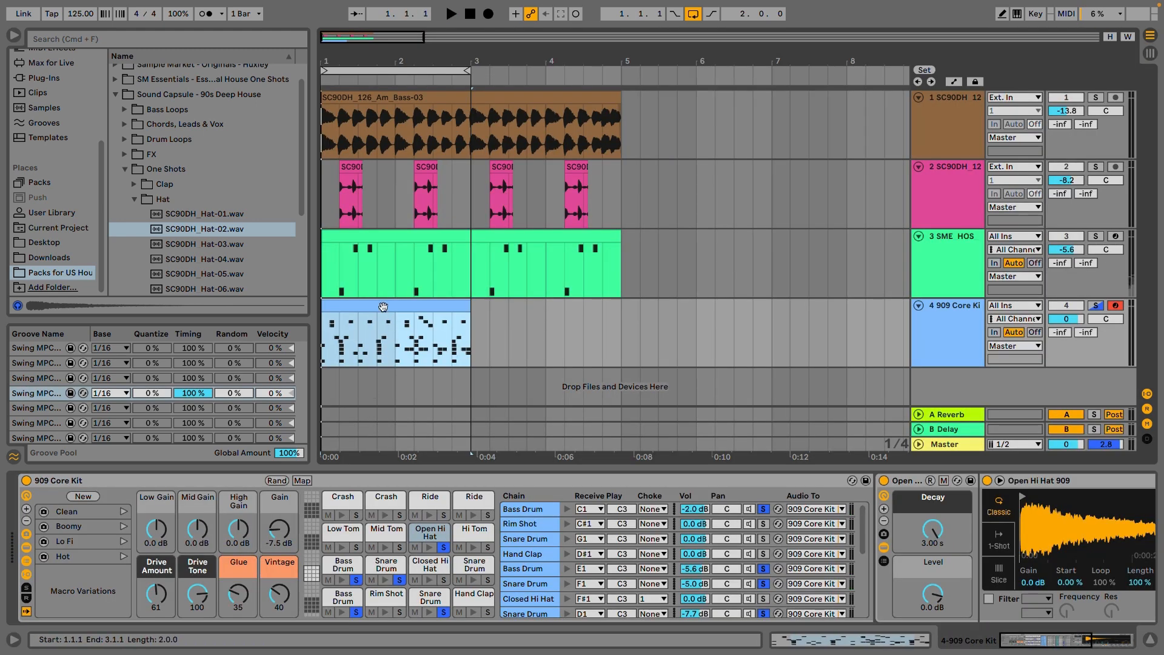
pyautogui.click(304, 370)
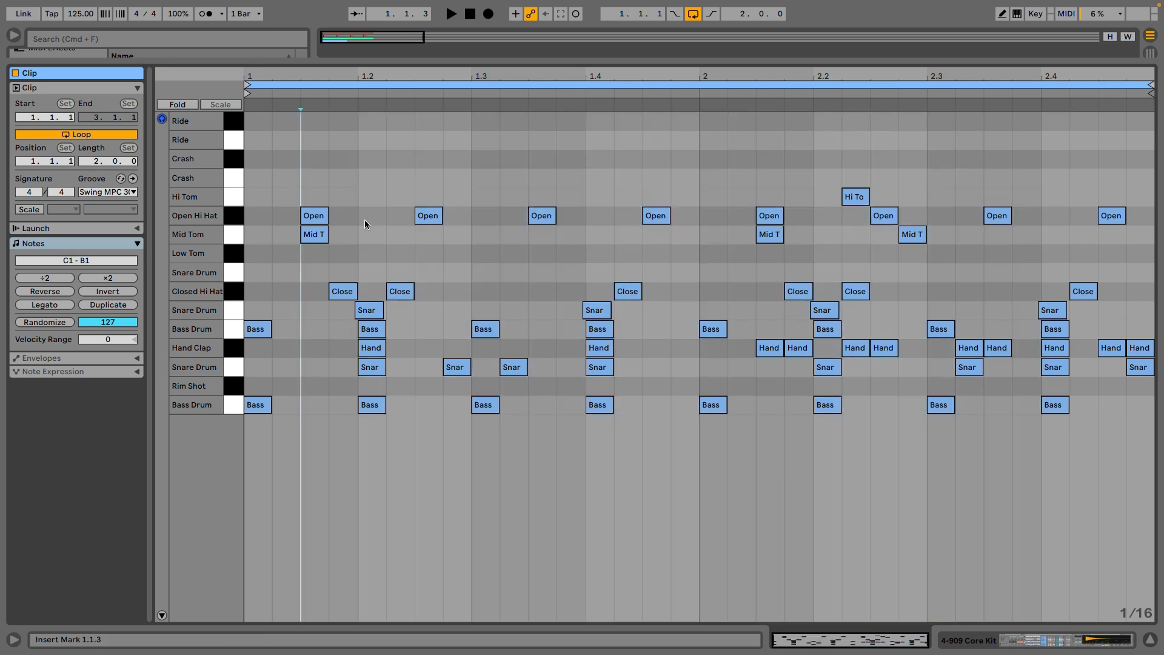
pyautogui.doubleClick(284, 216)
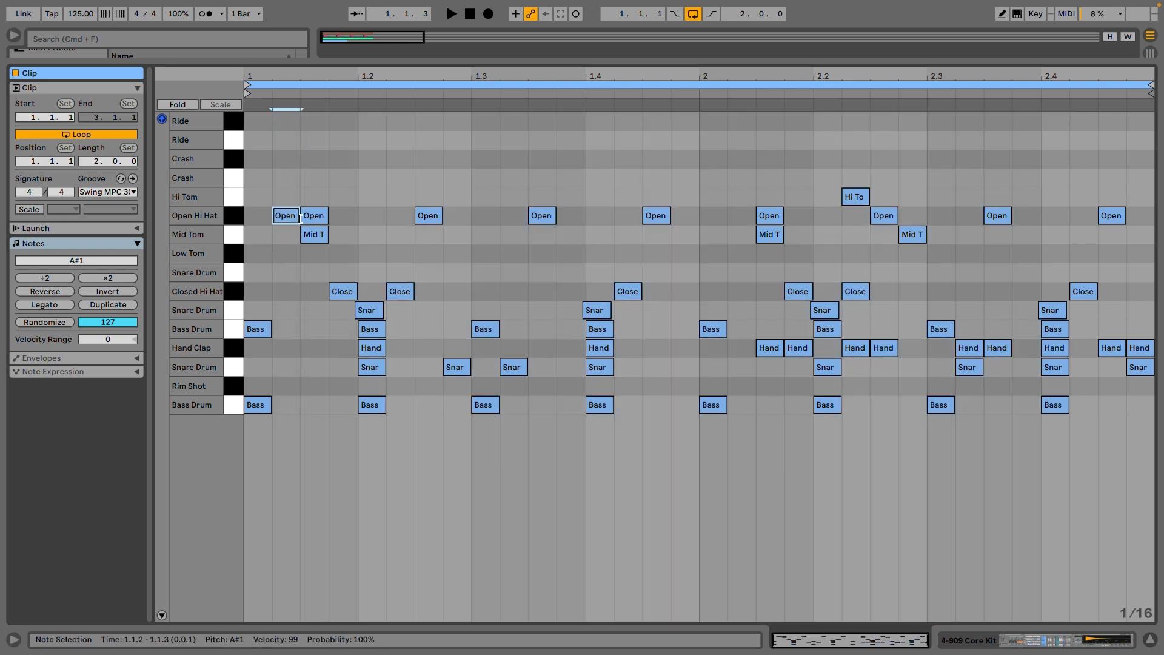
pyautogui.doubleClick(742, 217)
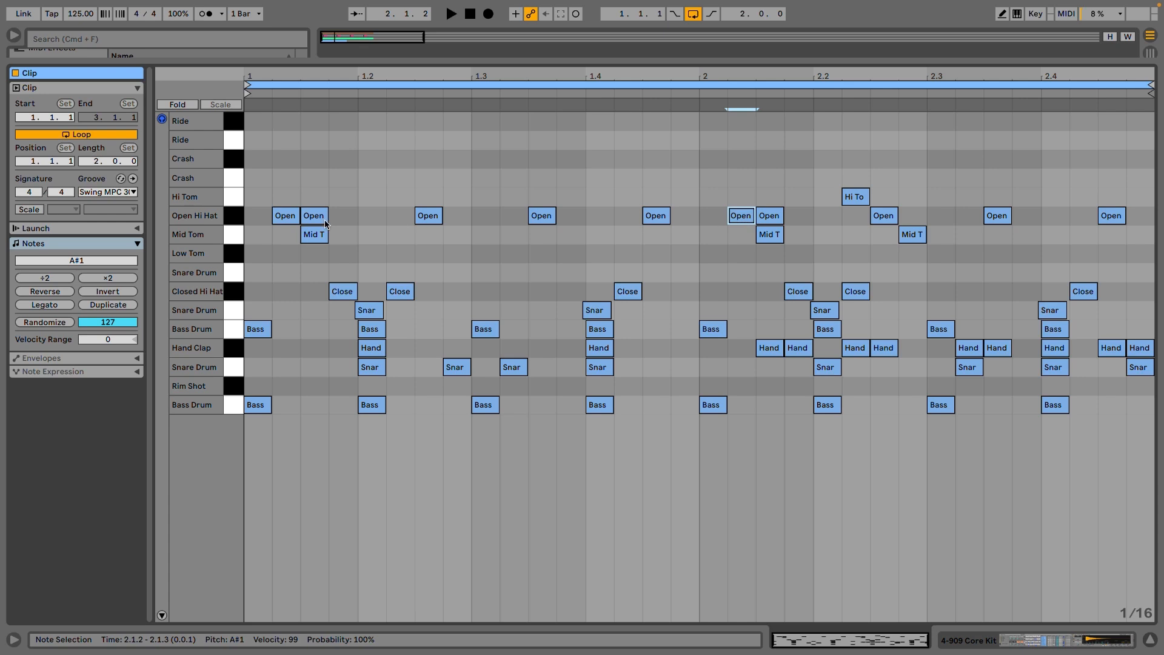
# Step: Lower the velocity of the Open Hi Hat notes at 1.1.2 and 2.1.2 to 93 and play the pattern
pyautogui.keyDown('shift'); pyautogui.click(282, 217); pyautogui.keyUp('shift')
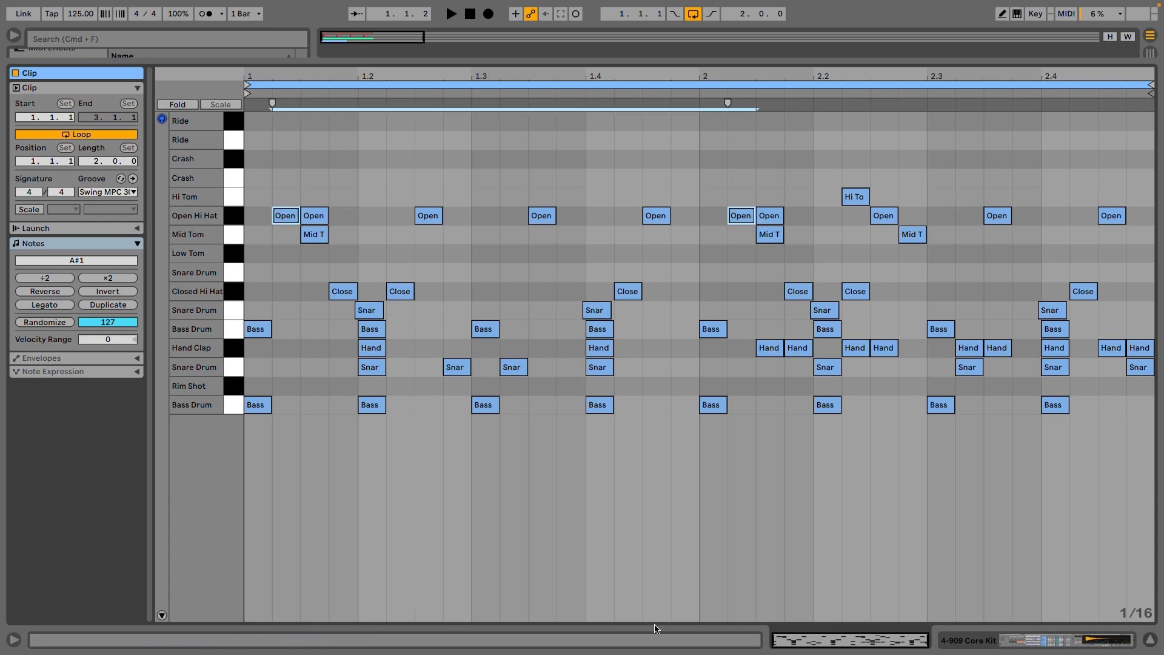
pyautogui.click(163, 616)
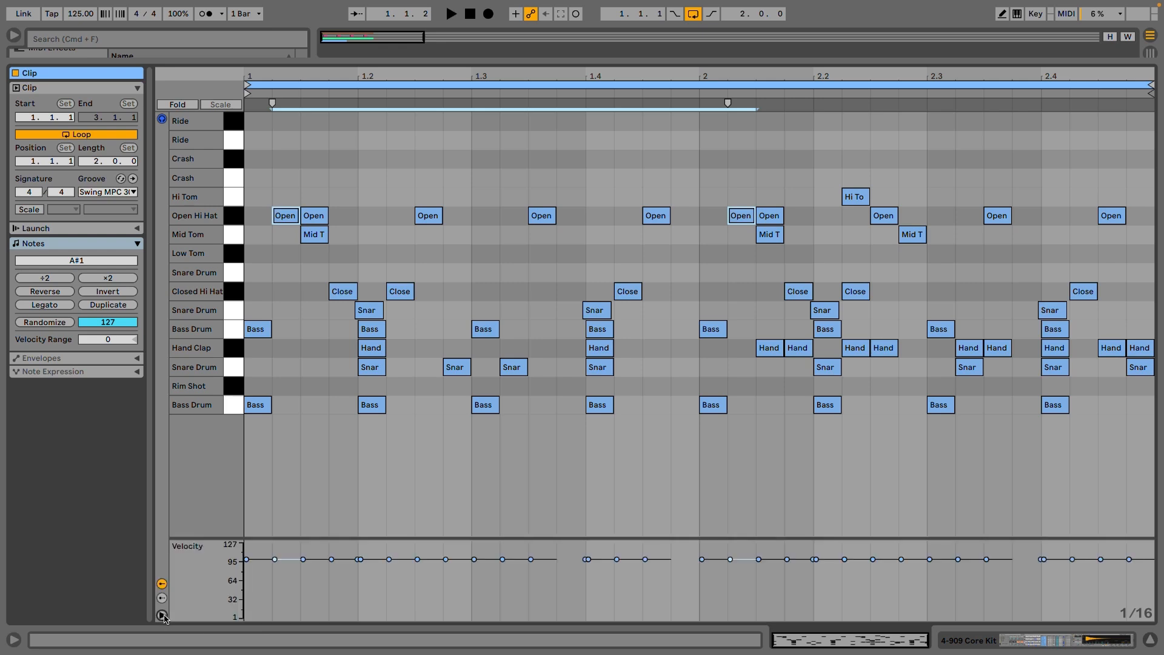
pyautogui.moveTo(274, 559); pyautogui.dragTo(275, 564)
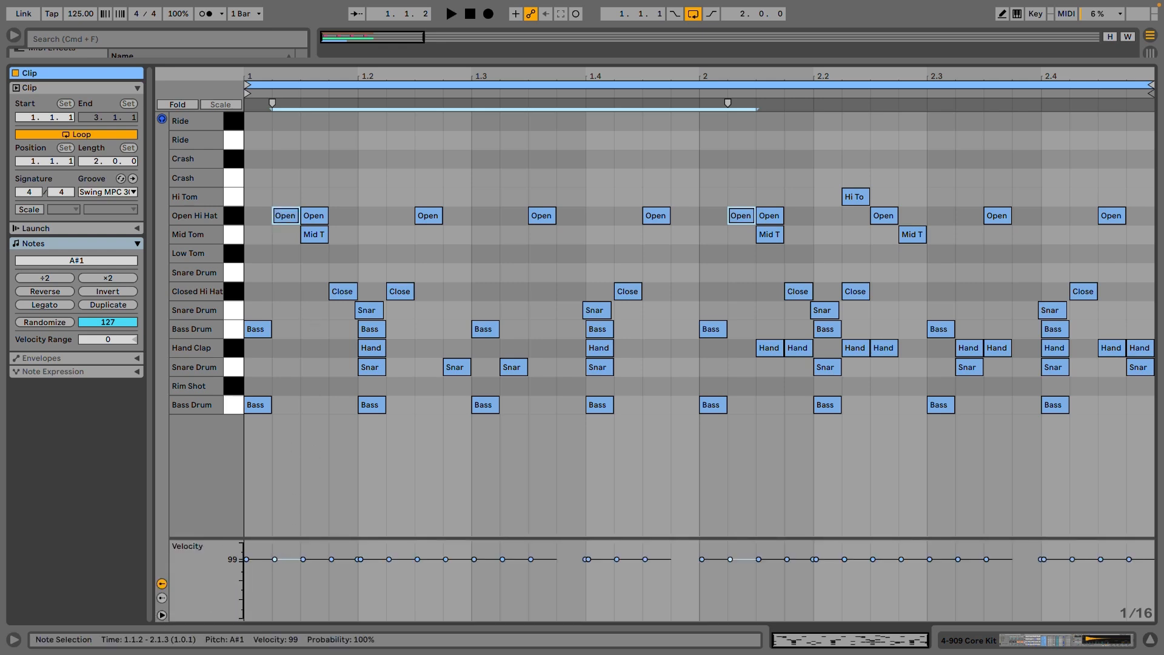
pyautogui.press('space')
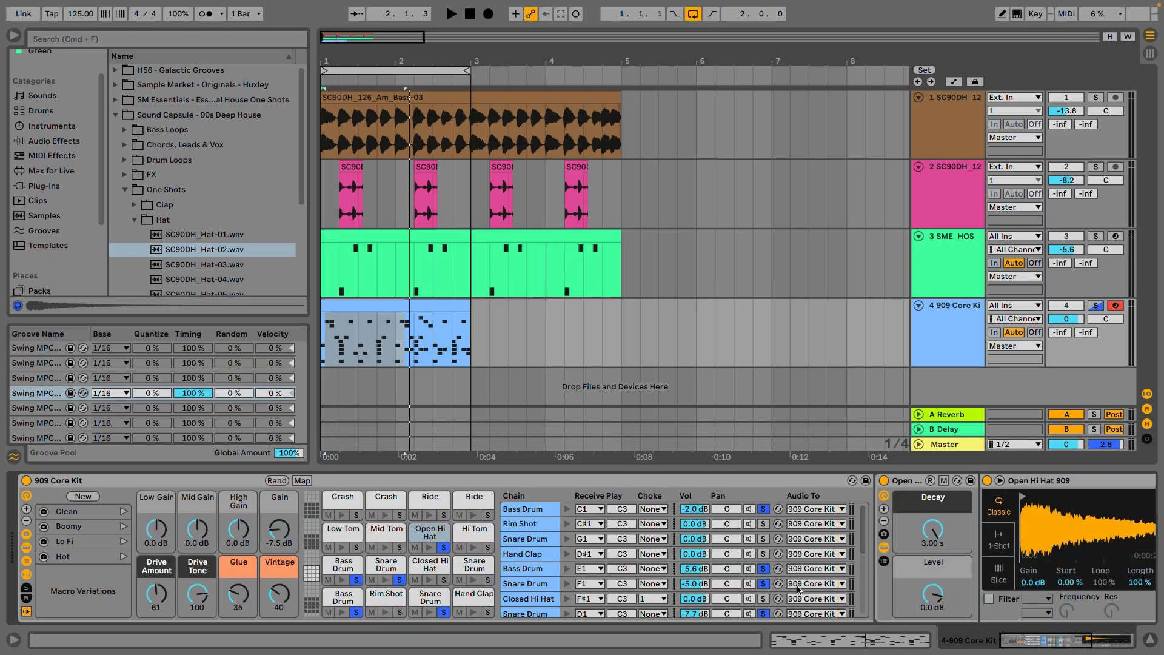
# Step: Assign the Open Hi Hat and the C1 Bass Drum to choke group 2, and play the pattern to check it
pyautogui.scroll(-3, 631, 561)
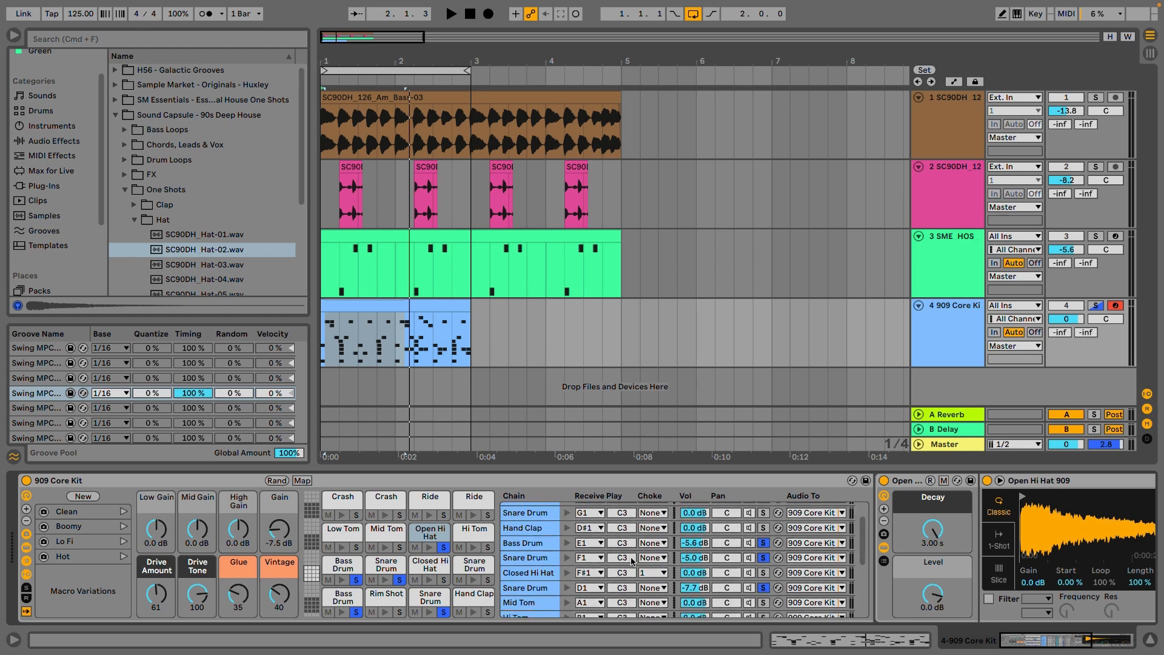
pyautogui.scroll(-4, 635, 561)
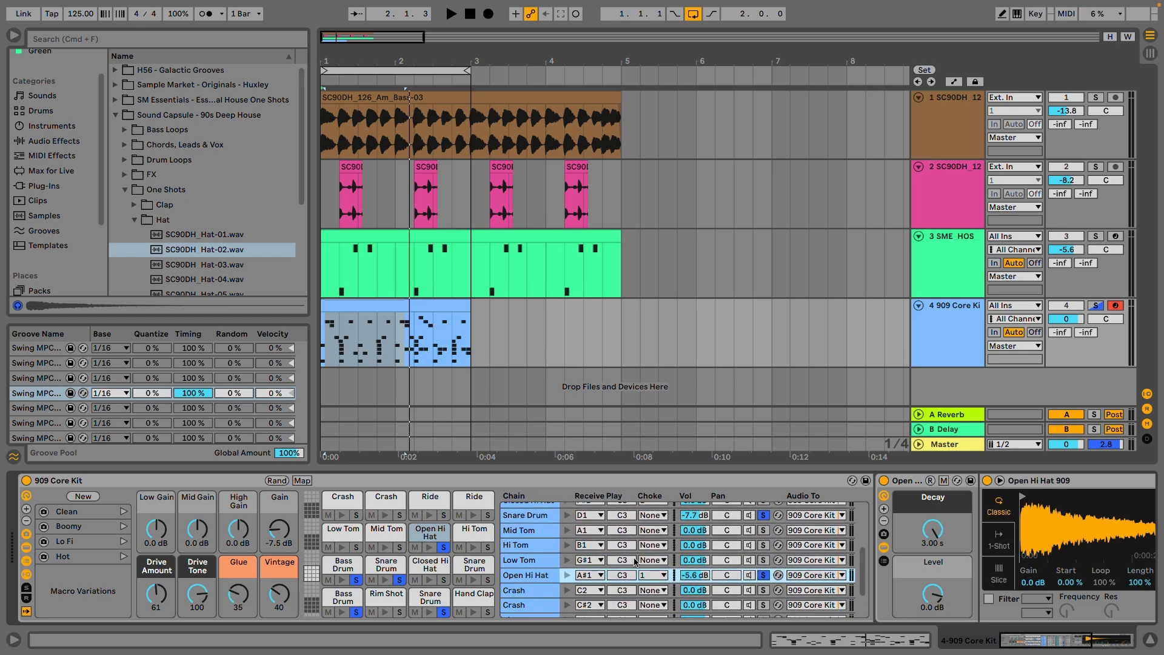
pyautogui.click(648, 576)
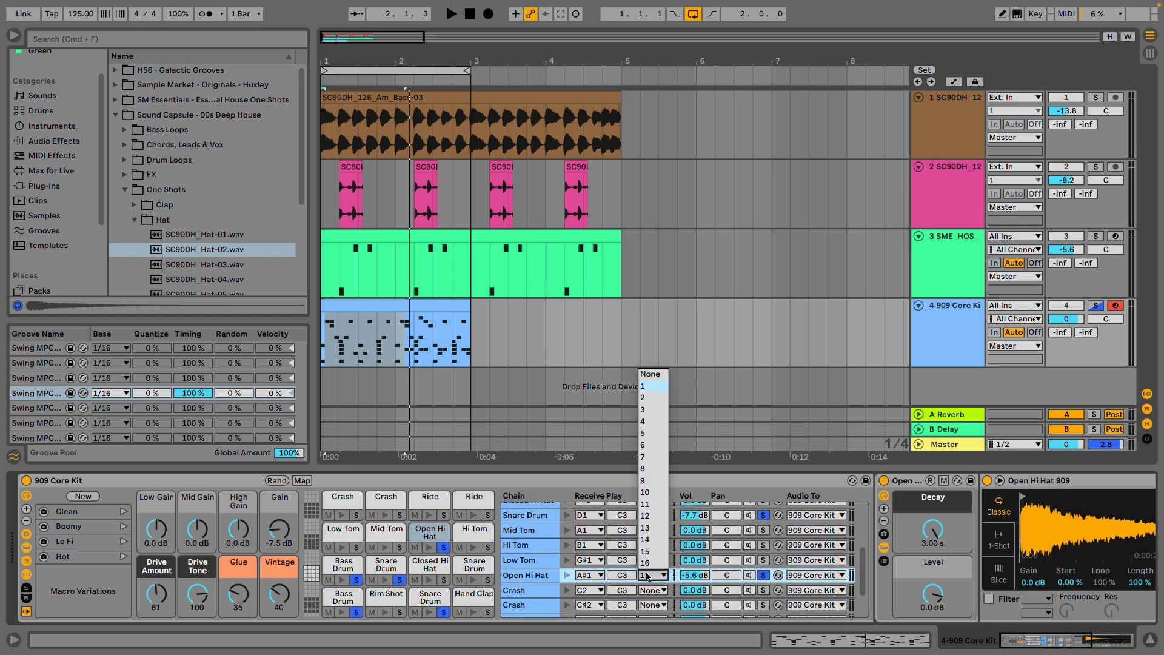
pyautogui.click(648, 398)
pyautogui.scroll(7, 624, 569)
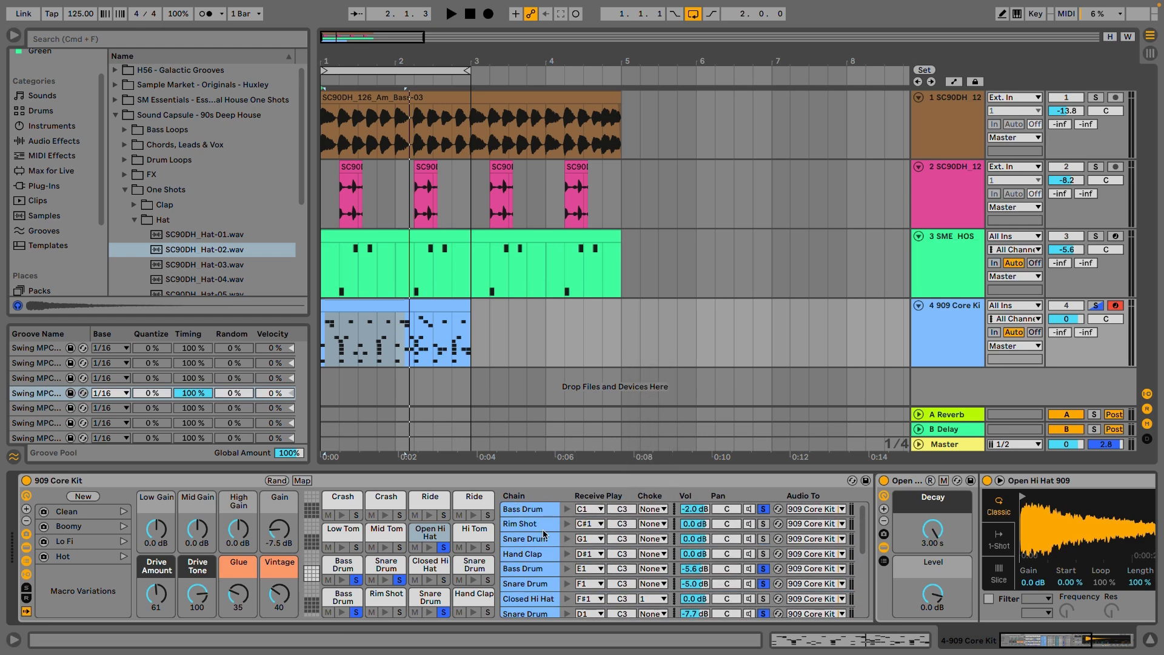
pyautogui.click(537, 511)
pyautogui.click(654, 509)
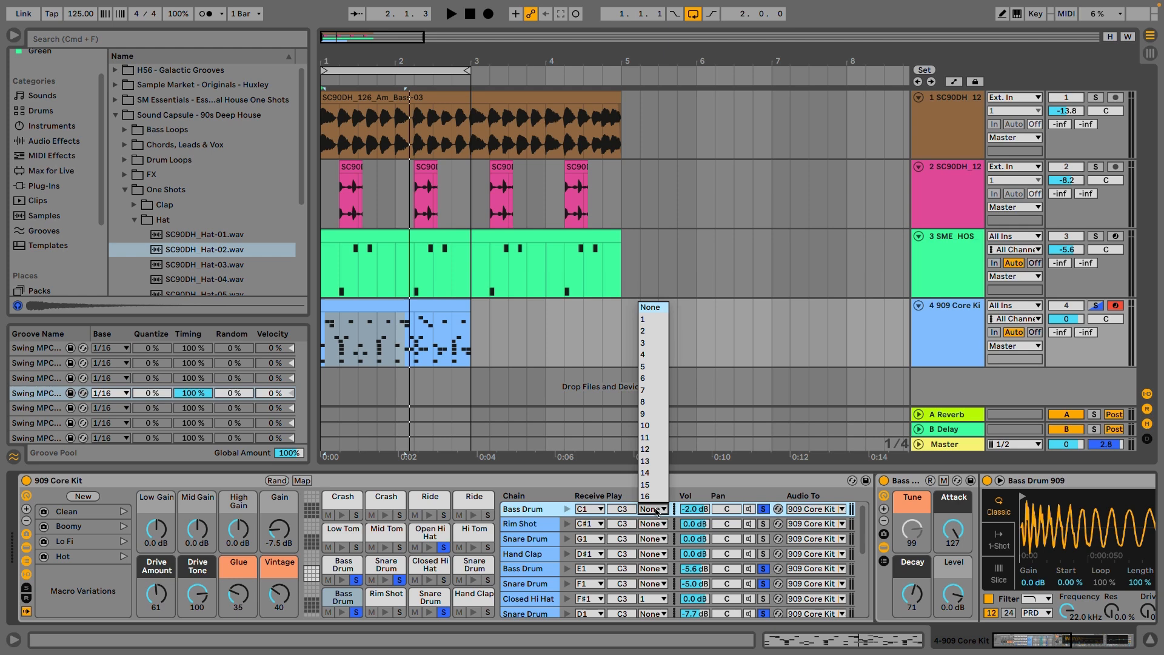
pyautogui.click(653, 332)
pyautogui.press('space')
pyautogui.doubleClick(456, 328)
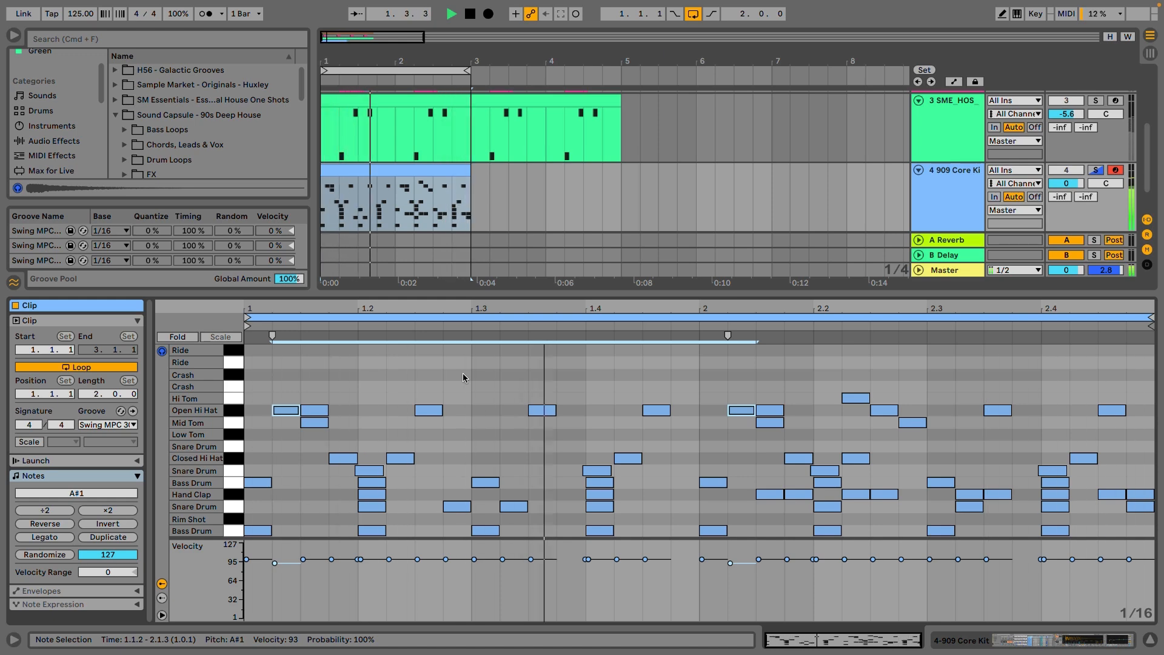
pyautogui.press('space')
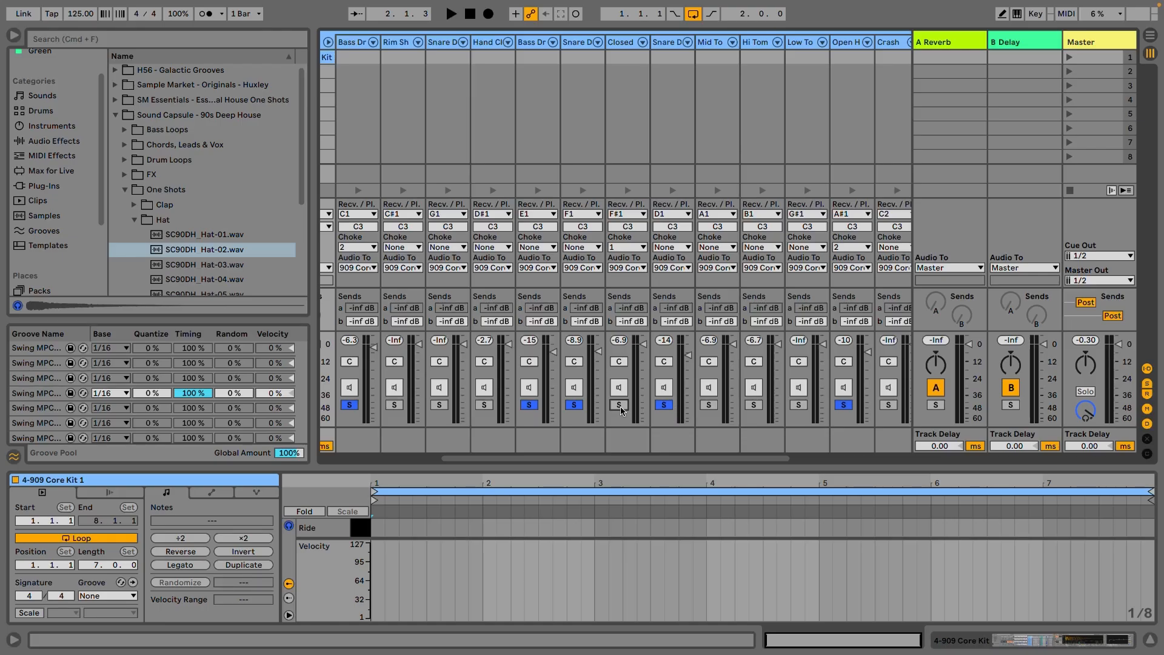
# Step: Solo the F#1 Closed Hi Hat along with the others, play the pattern, pan it to 21R and lower its volume
pyautogui.click(619, 405)
pyautogui.press('space')
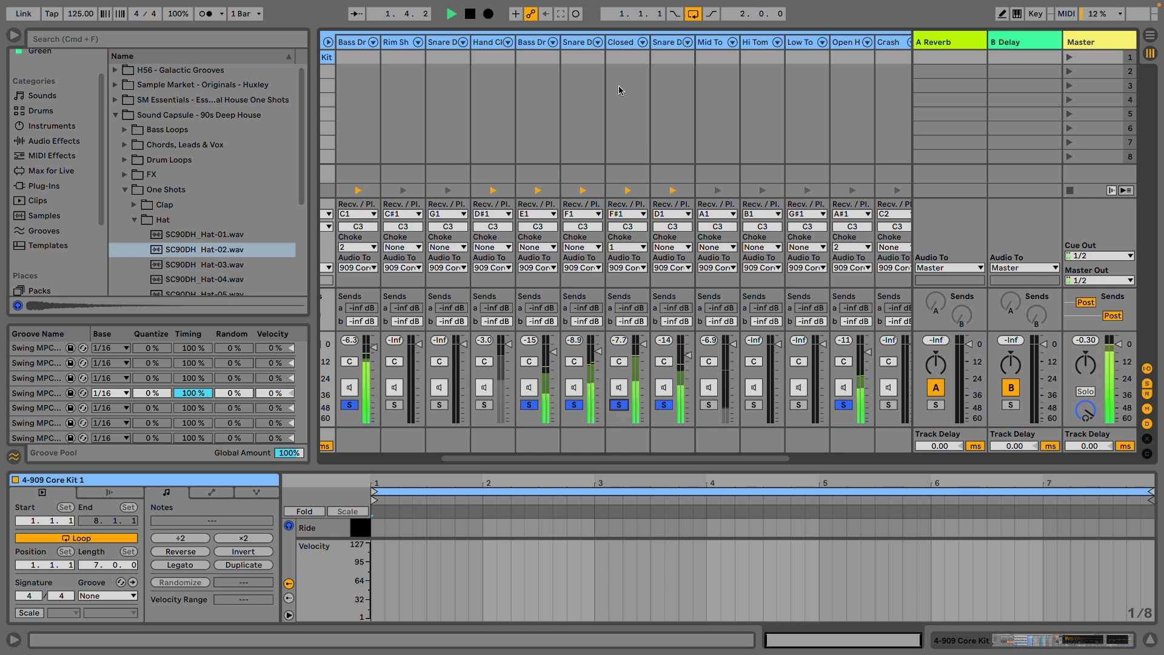
pyautogui.click(623, 43)
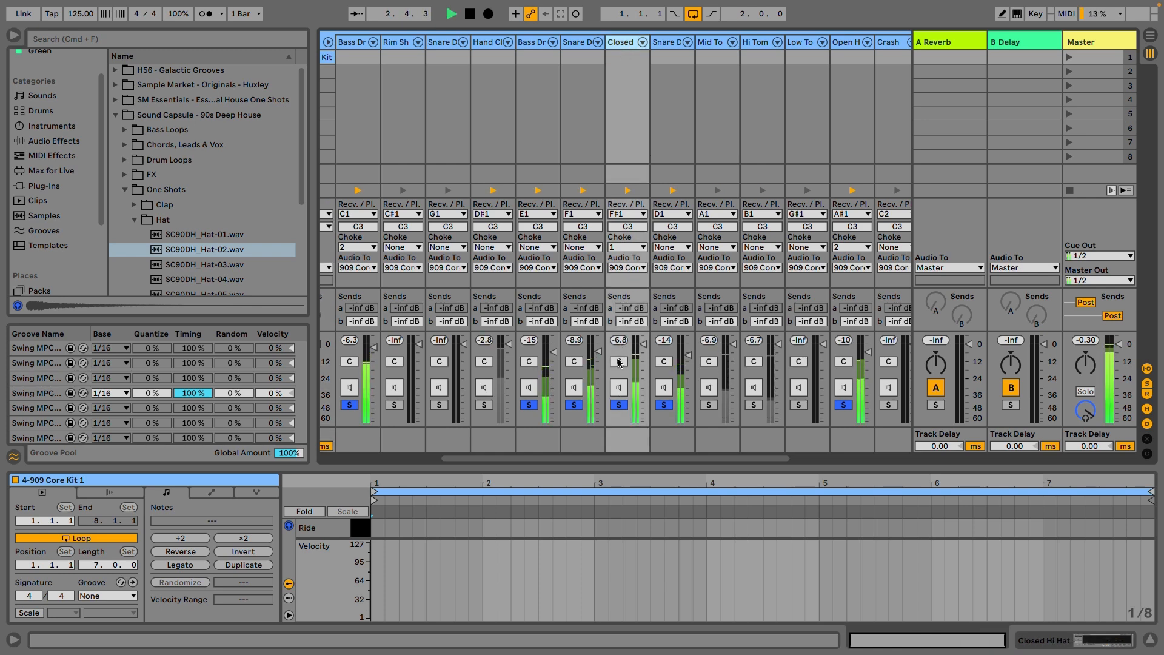
pyautogui.moveTo(619, 363); pyautogui.dragTo(644, 356)
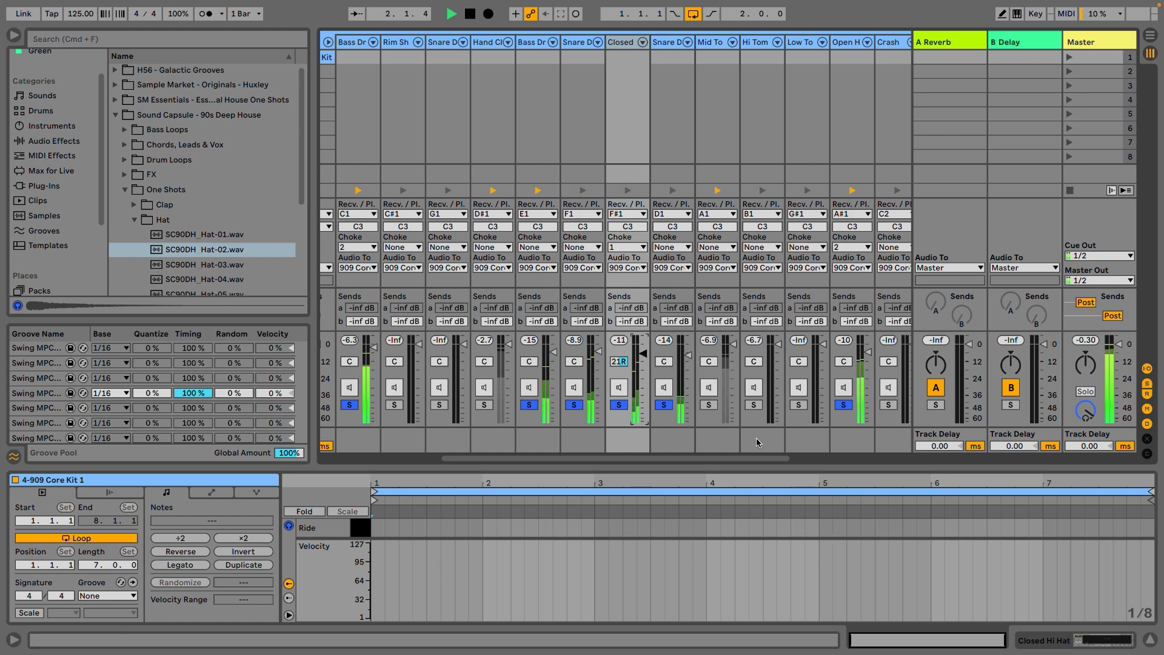
# Step: Return to the arrangement, stop playback and open the 909 Core Kit clip's notes in an enlarged editor
pyautogui.press('Tab')
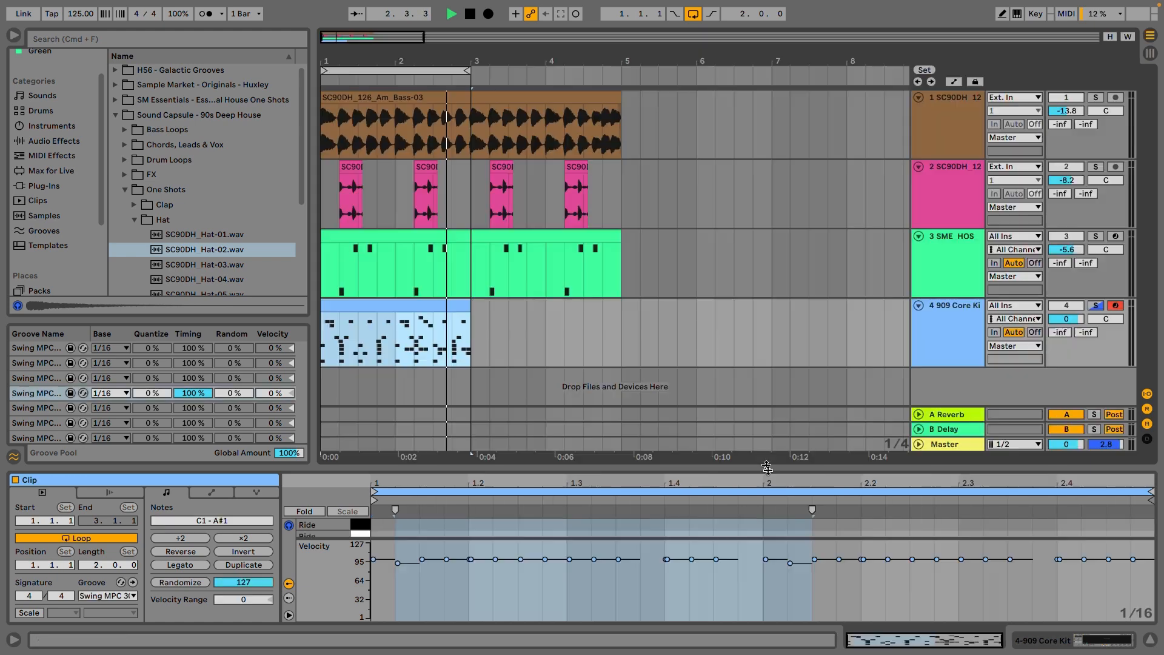
pyautogui.doubleClick(411, 307)
pyautogui.doubleClick(397, 305)
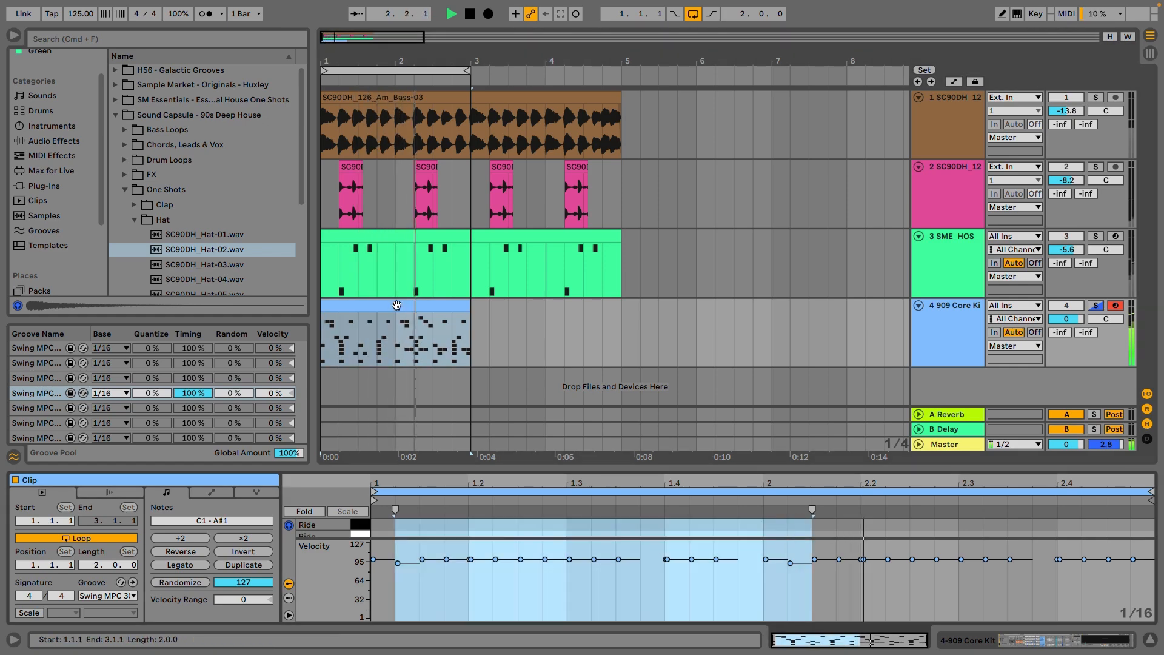
pyautogui.press('space')
pyautogui.moveTo(500, 468); pyautogui.dragTo(500, 109)
pyautogui.click(471, 358)
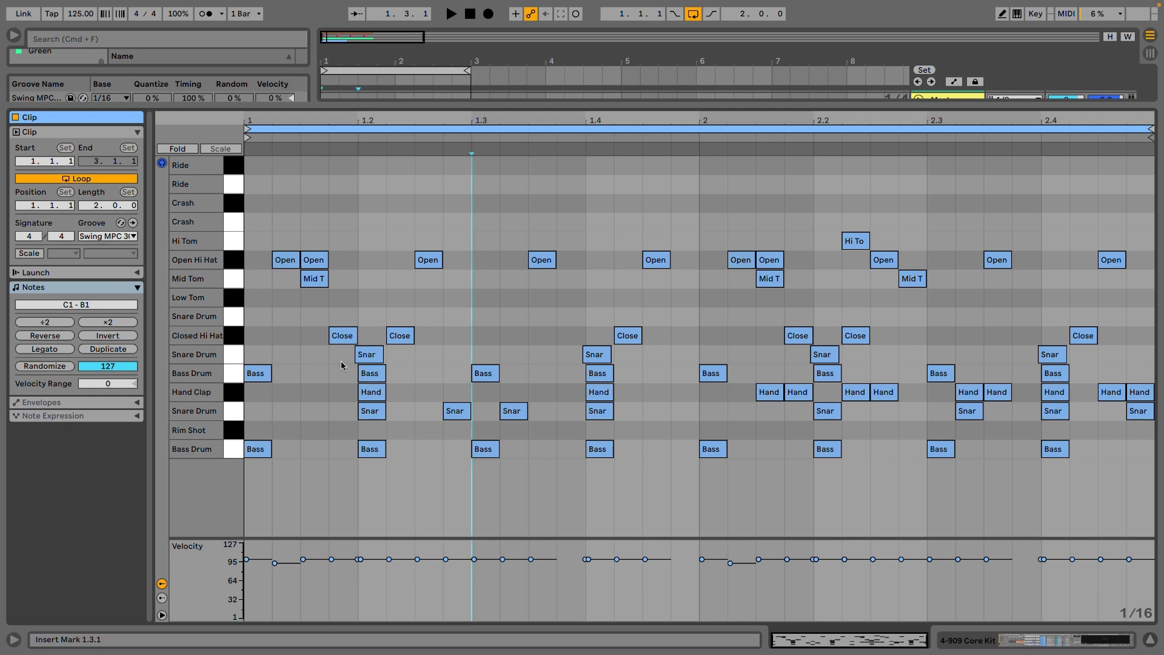
# Step: Add Closed Hi Hat notes on the third sixteenth of every beat in both bars, and play the pattern
pyautogui.doubleClick(311, 335)
pyautogui.doubleClick(430, 336)
pyautogui.doubleClick(540, 334)
pyautogui.click(654, 341)
pyautogui.doubleClick(655, 342)
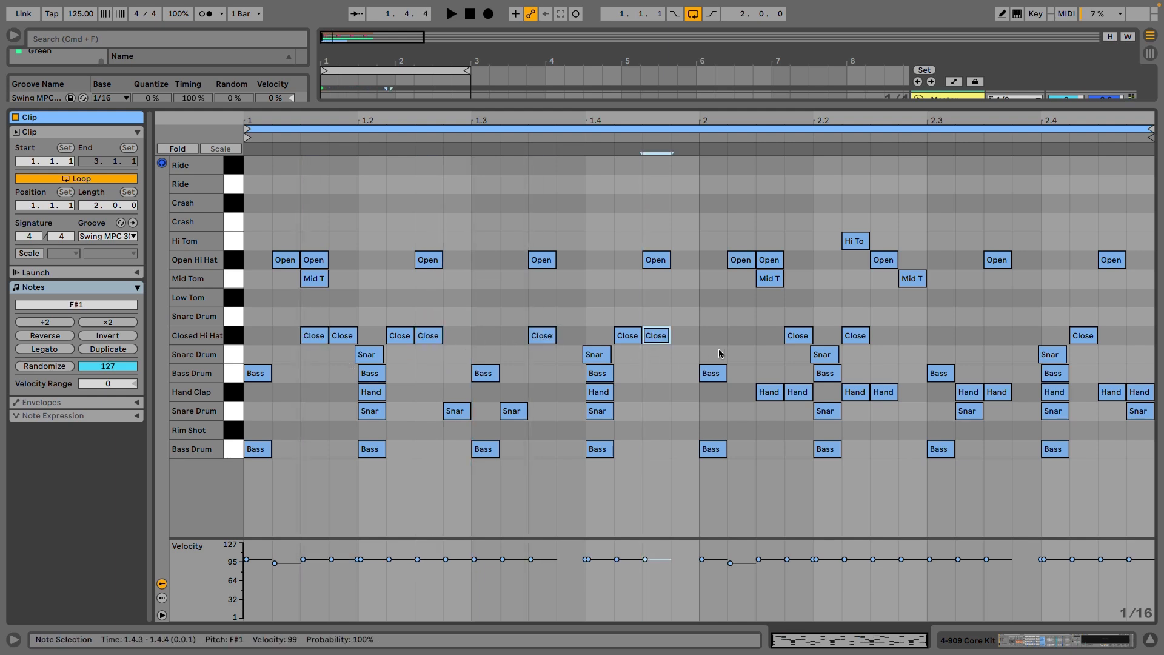
pyautogui.doubleClick(770, 334)
pyautogui.doubleClick(883, 335)
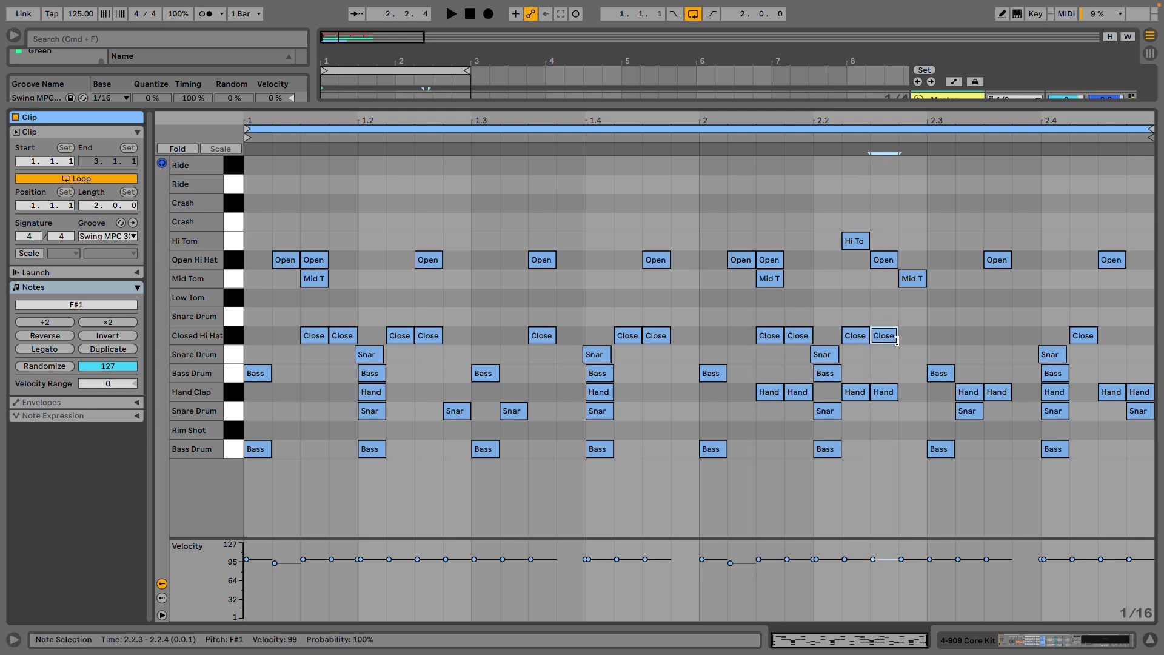
pyautogui.doubleClick(999, 335)
pyautogui.click(1125, 340)
pyautogui.doubleClick(1123, 338)
pyautogui.press('space')
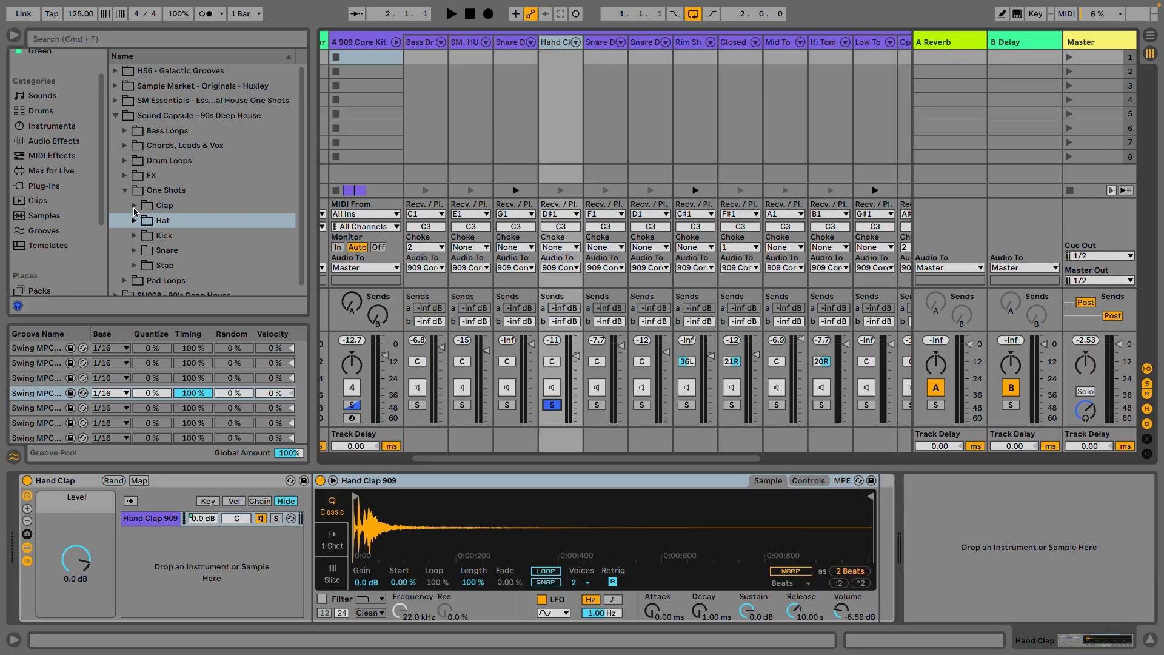
# Step: Audition the Sound Capsule one-shot claps, replace the Hand Clap's sample with SC90DH_Clap-09.wav and play it soloed
pyautogui.click(134, 206)
pyautogui.scroll(-3, 192, 242)
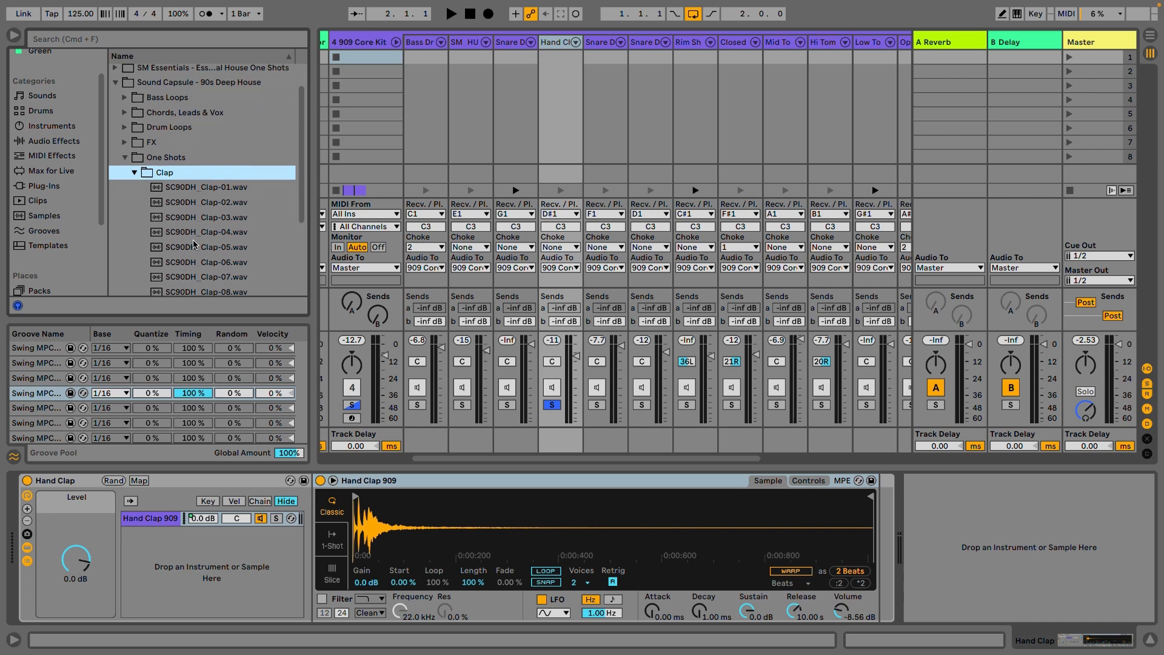
pyautogui.click(193, 240)
pyautogui.press('Down')
pyautogui.press('Down')
pyautogui.press('Down')
pyautogui.press('Down')
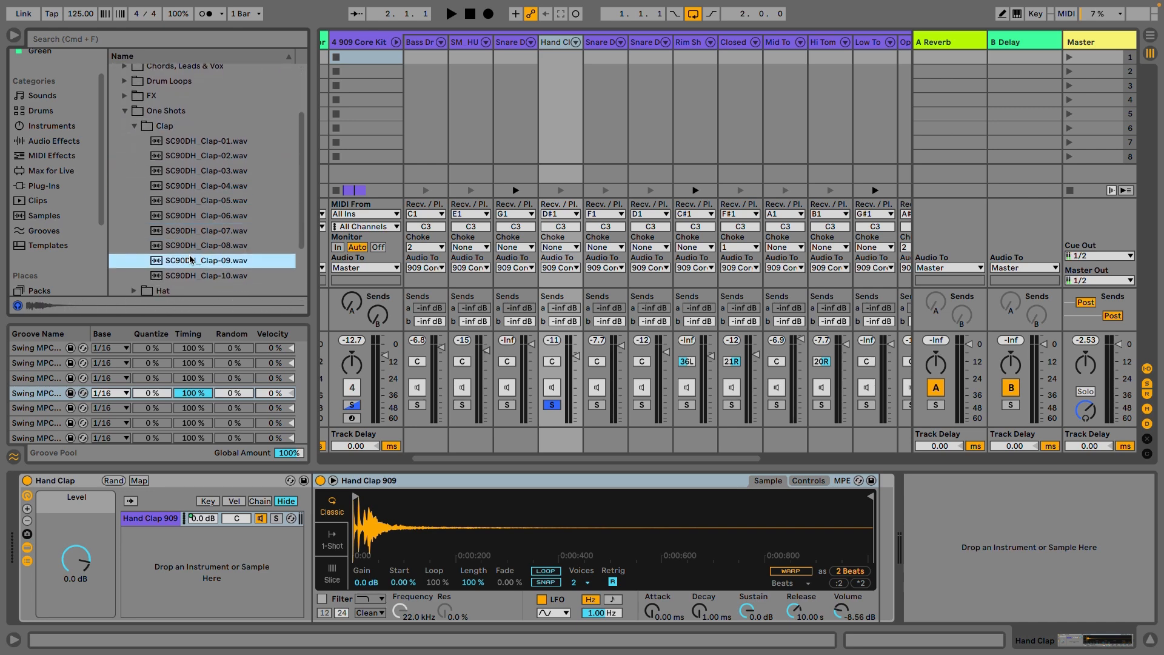
pyautogui.moveTo(339, 467); pyautogui.dragTo(414, 544)
pyautogui.press('space')
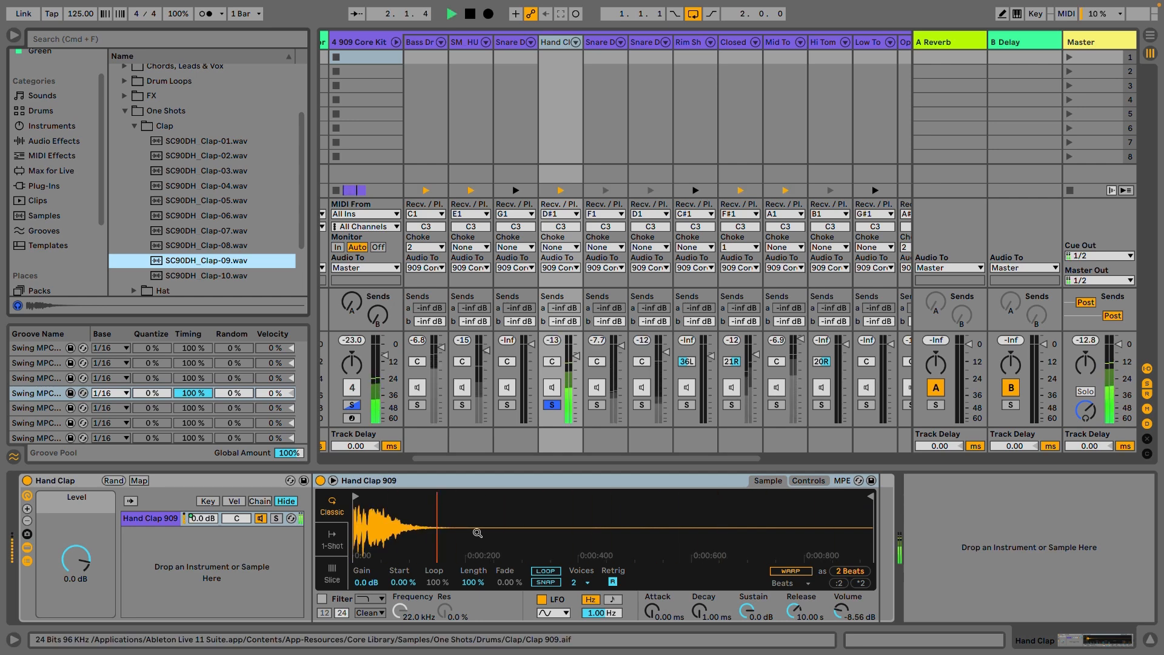
pyautogui.press('space')
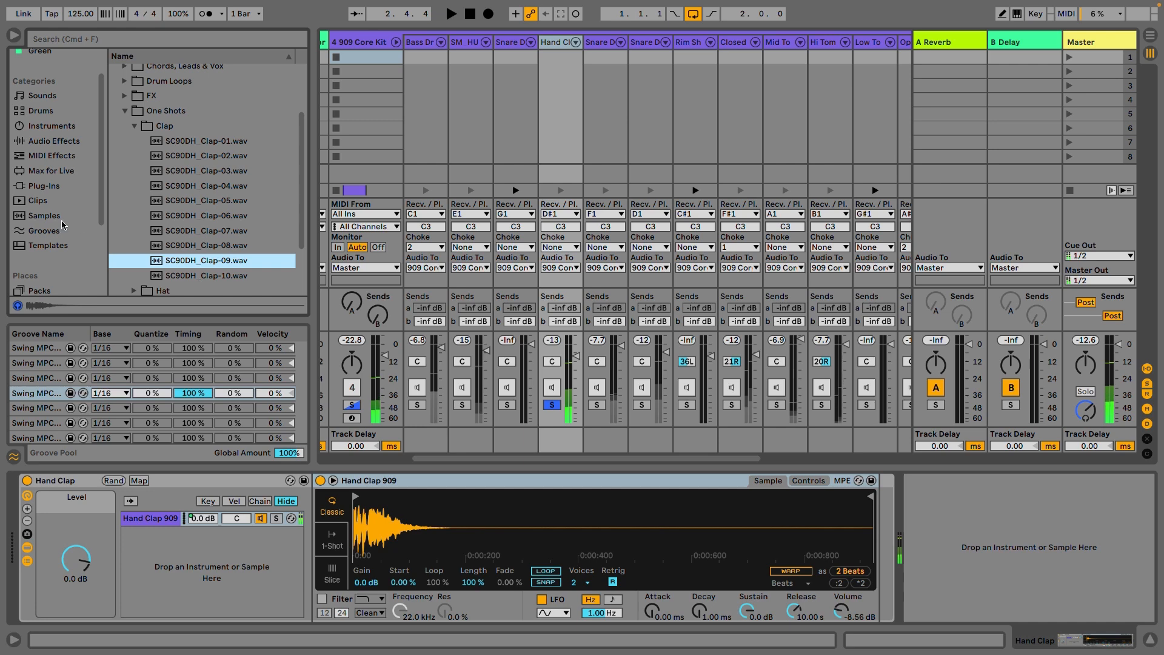
# Step: Add an EQ Eight from the EQ & Filters audio effects after the Hand Clap's sampler
pyautogui.click(49, 185)
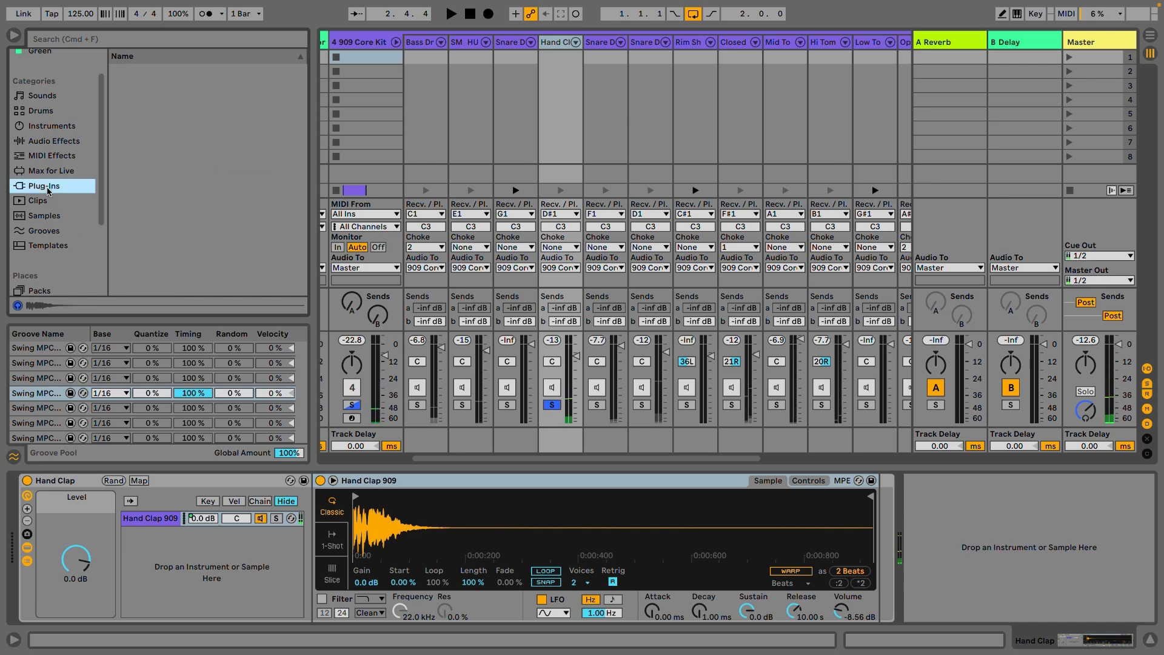
pyautogui.click(40, 144)
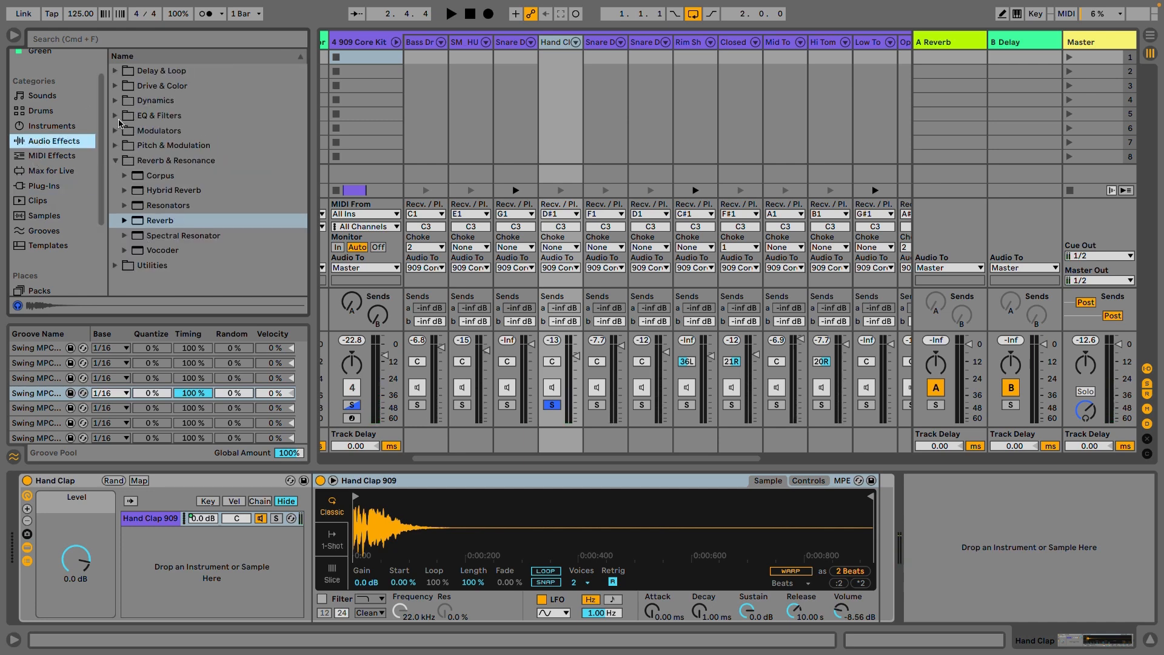
pyautogui.click(120, 117)
pyautogui.moveTo(164, 161); pyautogui.dragTo(771, 490)
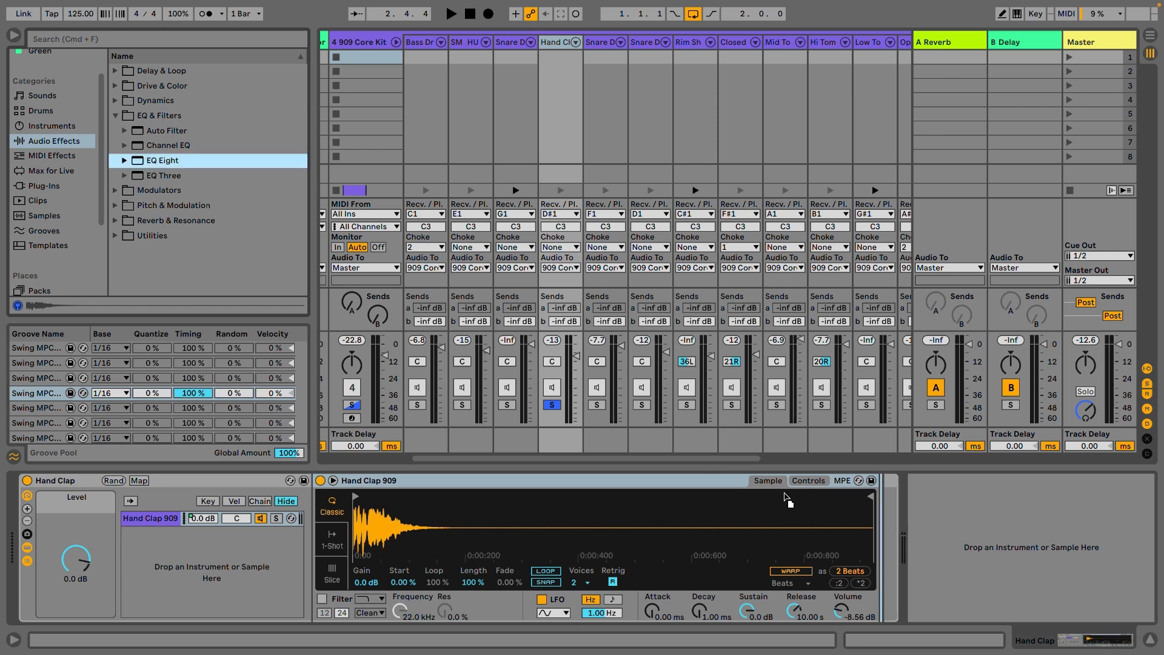
pyautogui.moveTo(885, 542); pyautogui.dragTo(882, 538)
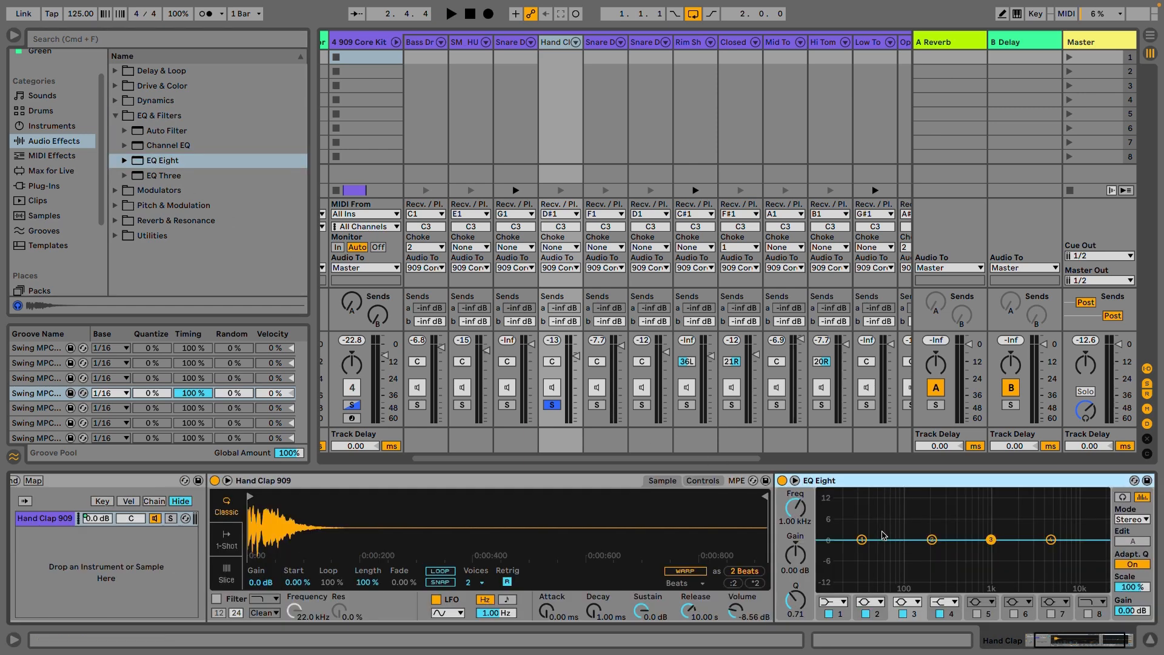
# Step: Make EQ band 1 a steep low cut at 212 Hz and play the soloed clap
pyautogui.click(841, 606)
pyautogui.click(833, 505)
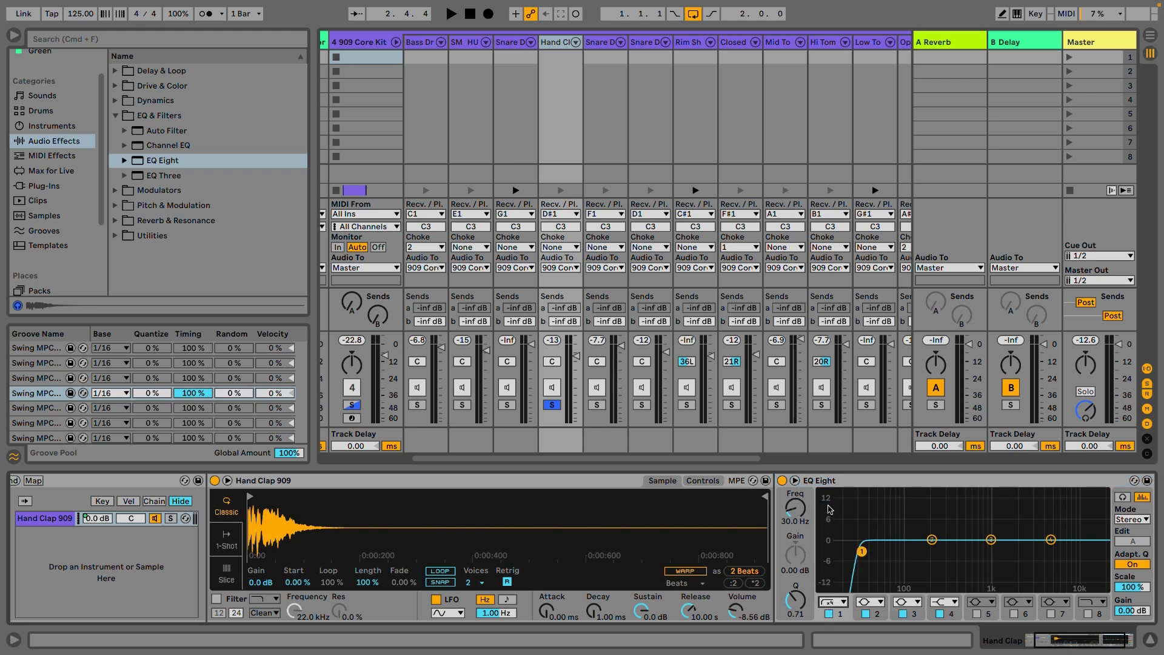
pyautogui.moveTo(862, 551); pyautogui.dragTo(916, 552)
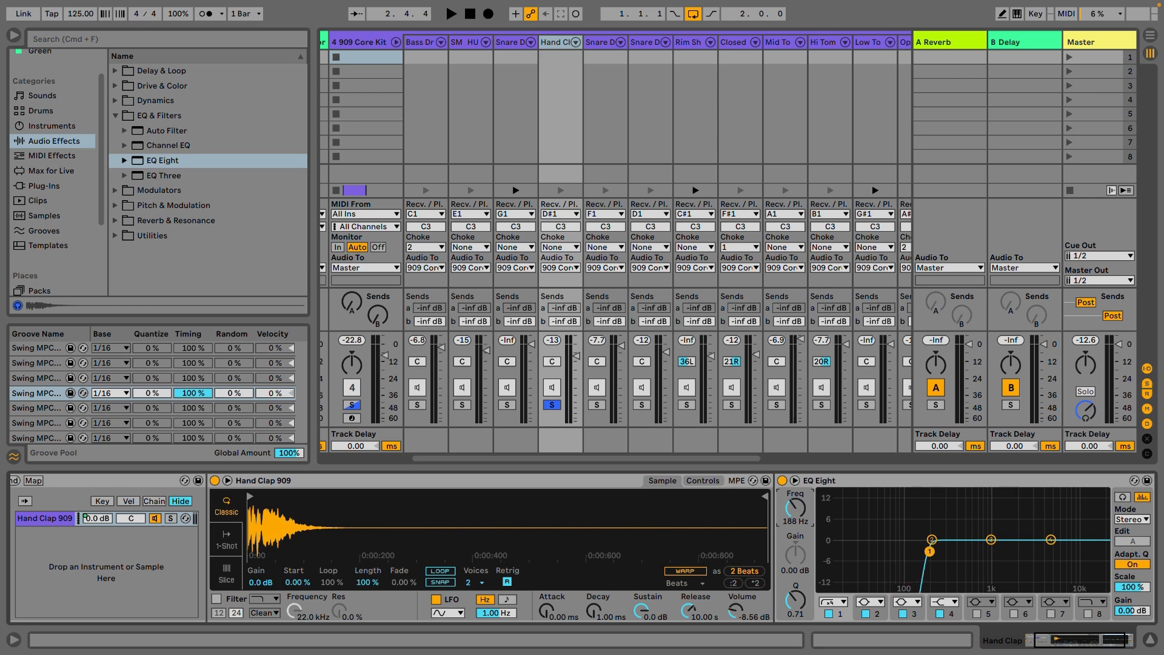
pyautogui.press('space')
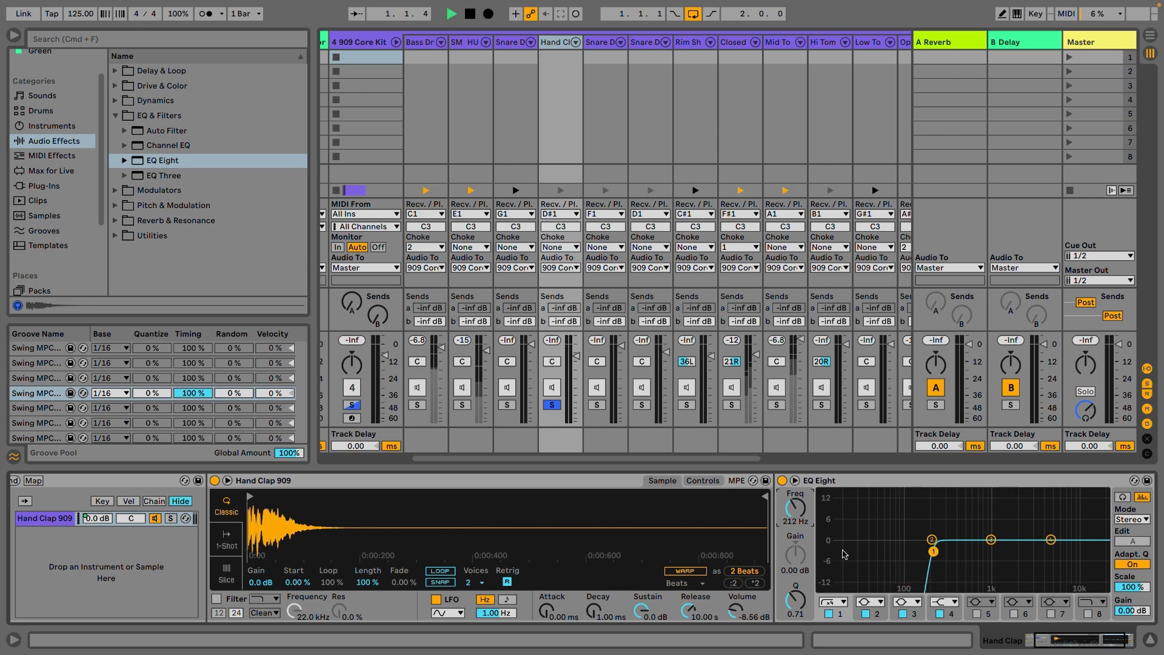
pyautogui.hscroll(3, 843, 553)
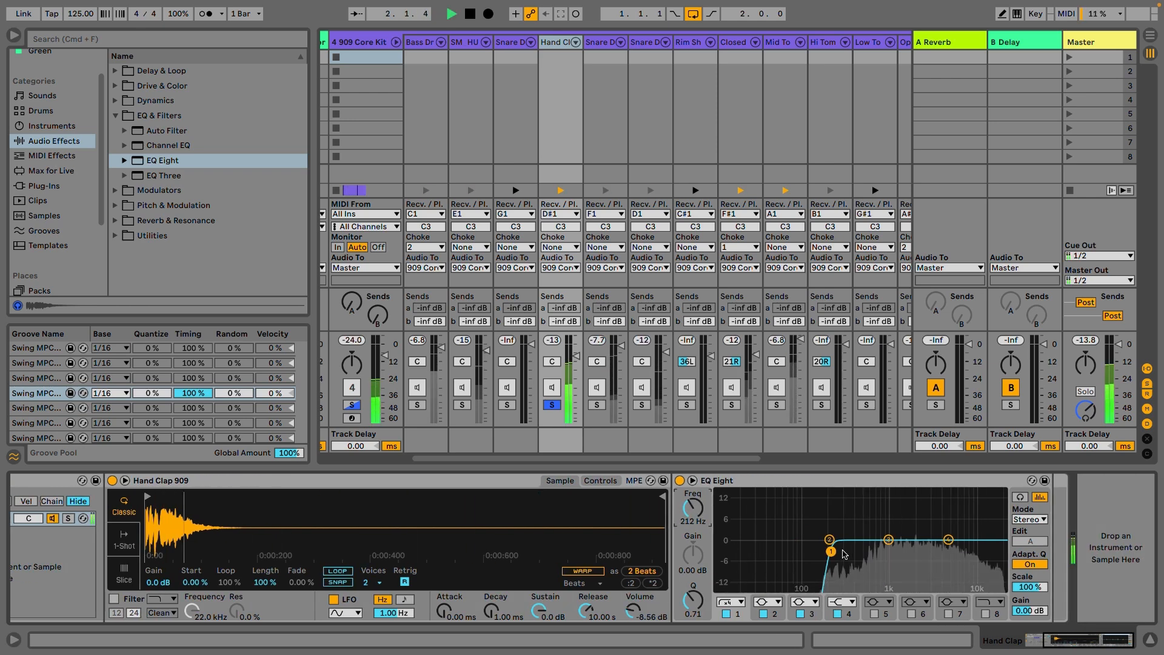
pyautogui.press('space')
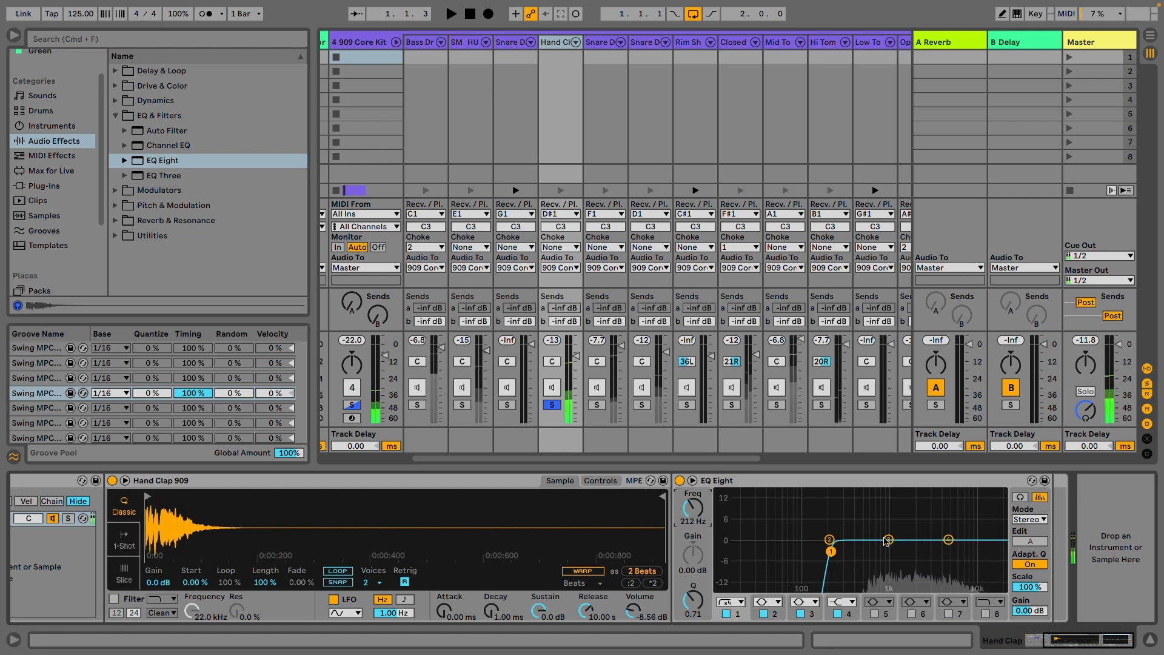
# Step: While playing, cut EQ band 3 by 4.29 dB at 1.14 kHz with a Q of 1.29
pyautogui.click(889, 540)
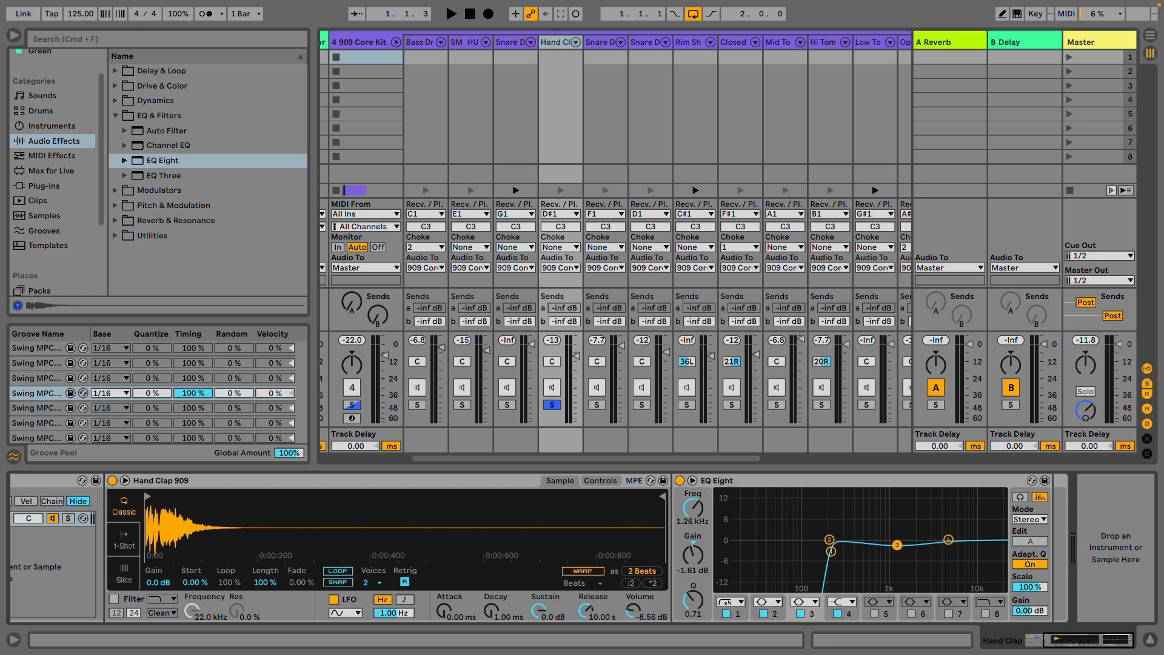
pyautogui.press('space')
pyautogui.moveTo(897, 547); pyautogui.dragTo(893, 547)
pyautogui.click(692, 566)
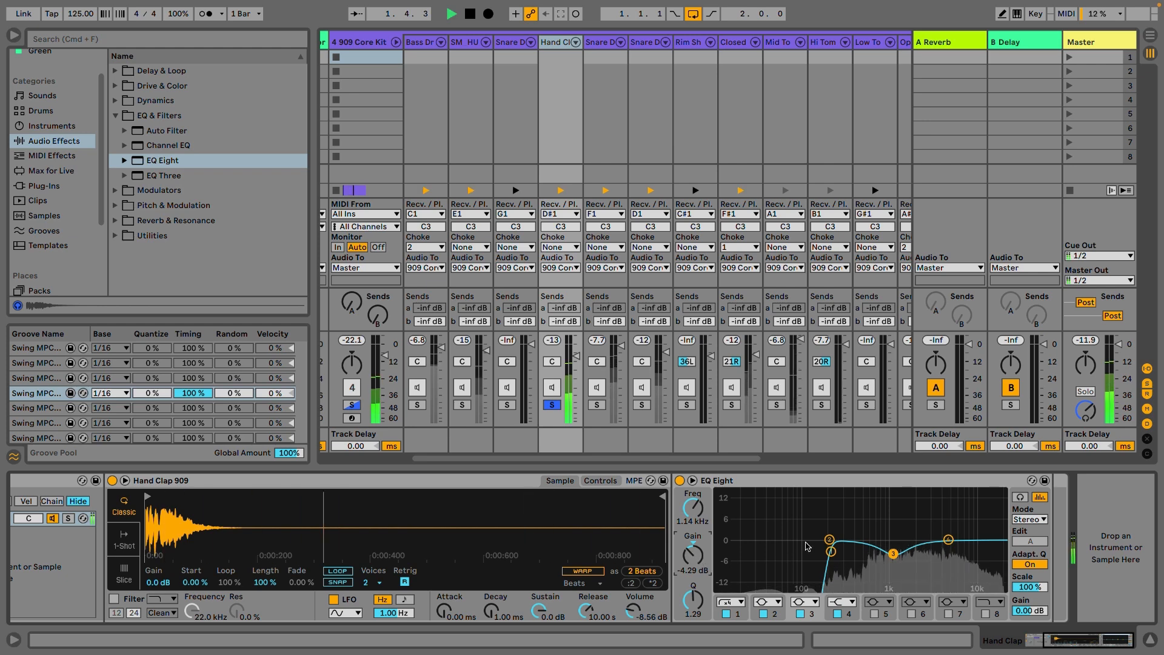
# Step: Cut EQ band 2 by 3.81 dB at 3.98 kHz, then stop playback
pyautogui.moveTo(829, 540); pyautogui.dragTo(946, 551)
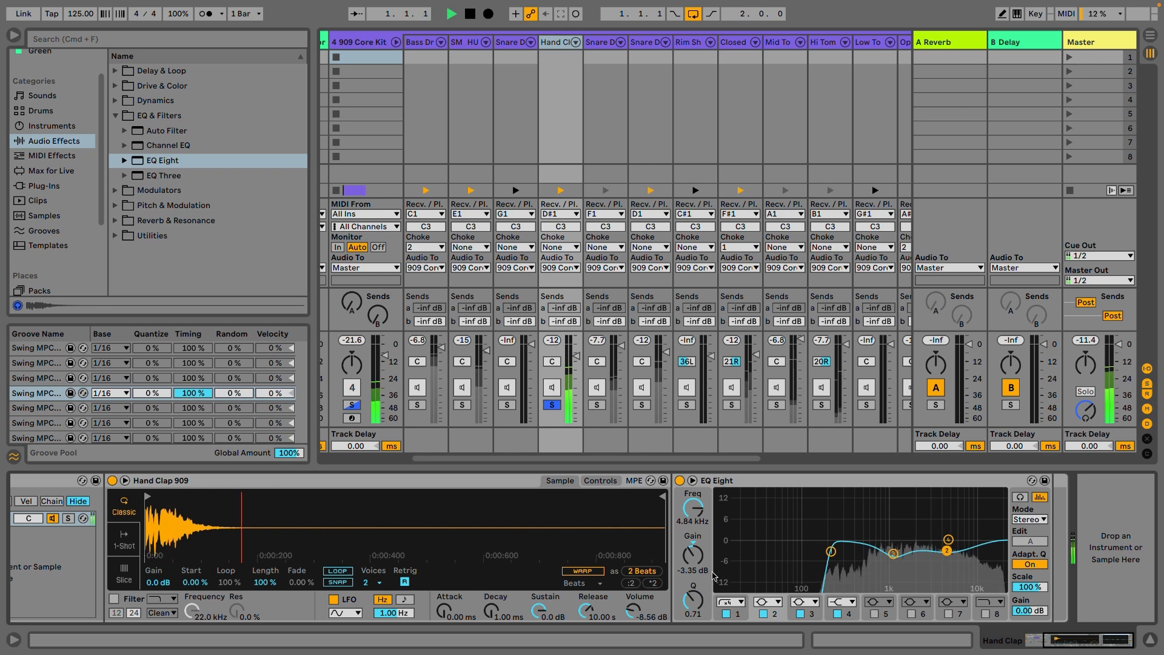
pyautogui.moveTo(696, 558); pyautogui.dragTo(697, 563)
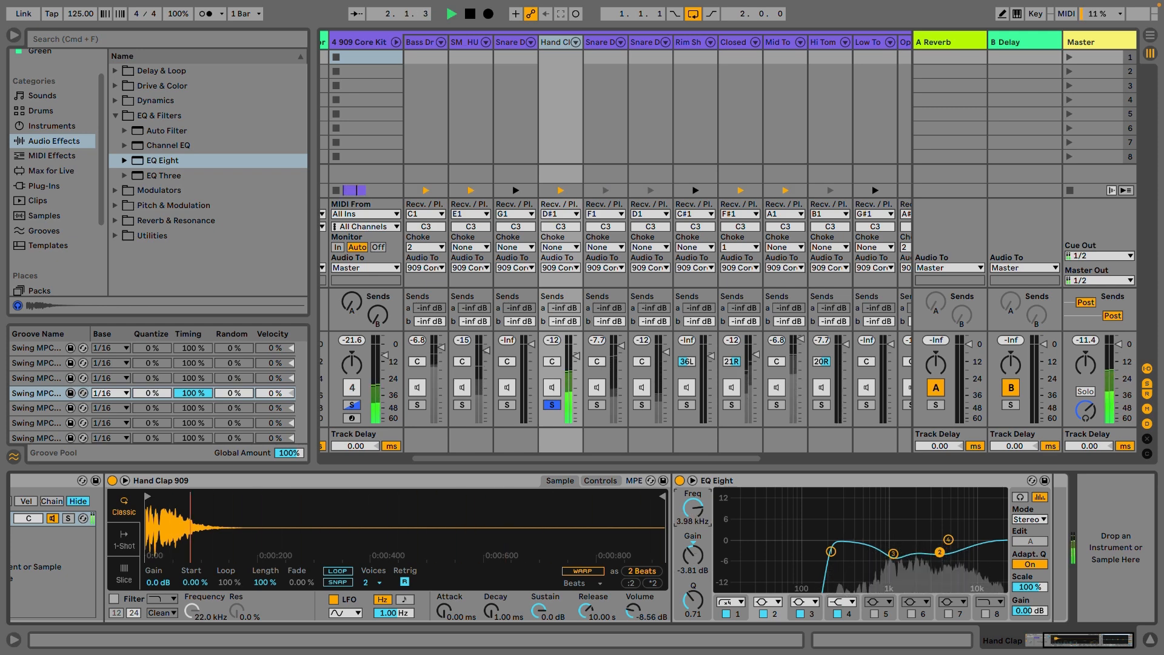
pyautogui.press('space')
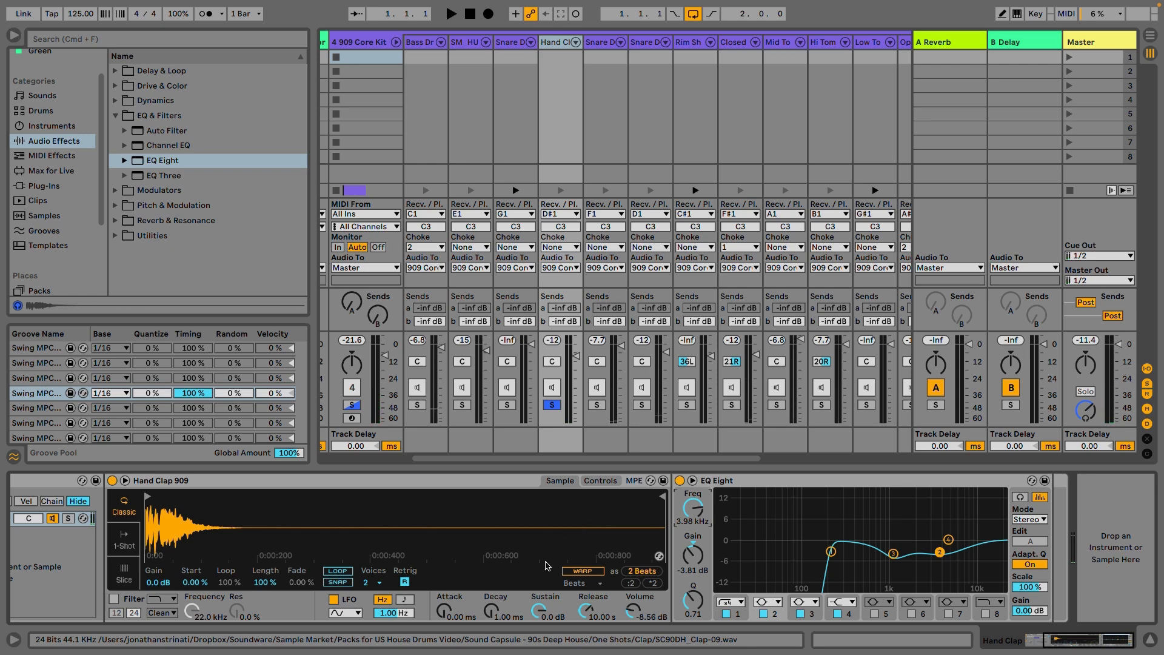
# Step: Enable the Hand Clap's low-pass filter at 1.45 kHz with 48% resonance, modulated by 10.9 from the LFO at 0.08 Hz
pyautogui.hscroll(-5, 537, 573)
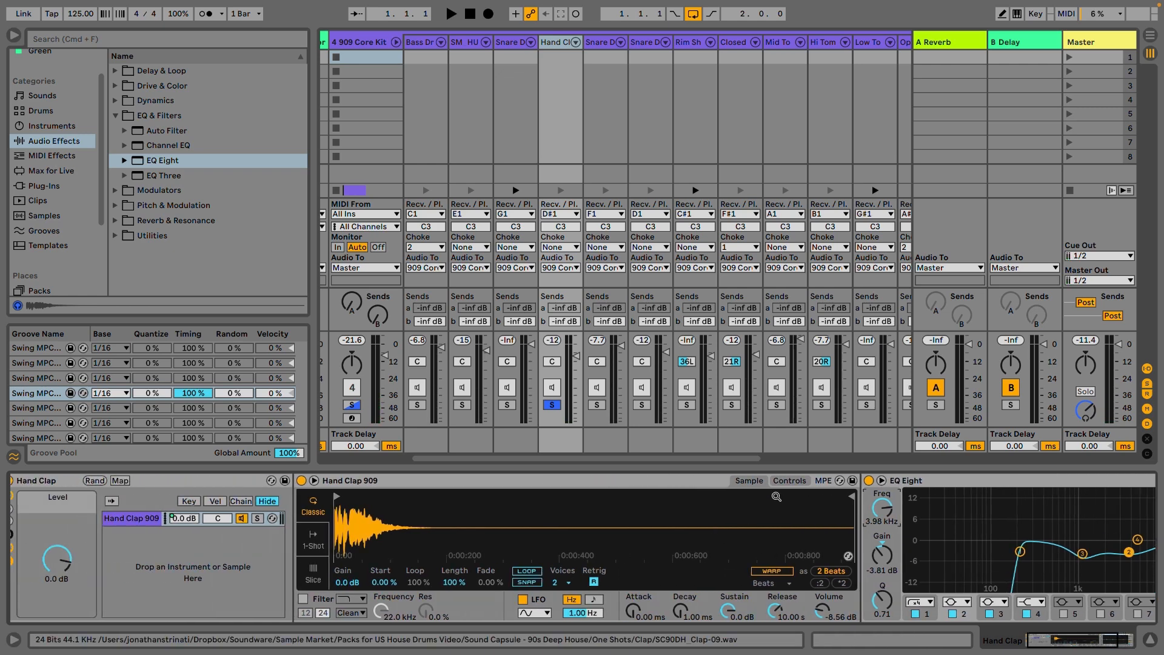
pyautogui.click(788, 480)
pyautogui.hscroll(-1, 572, 583)
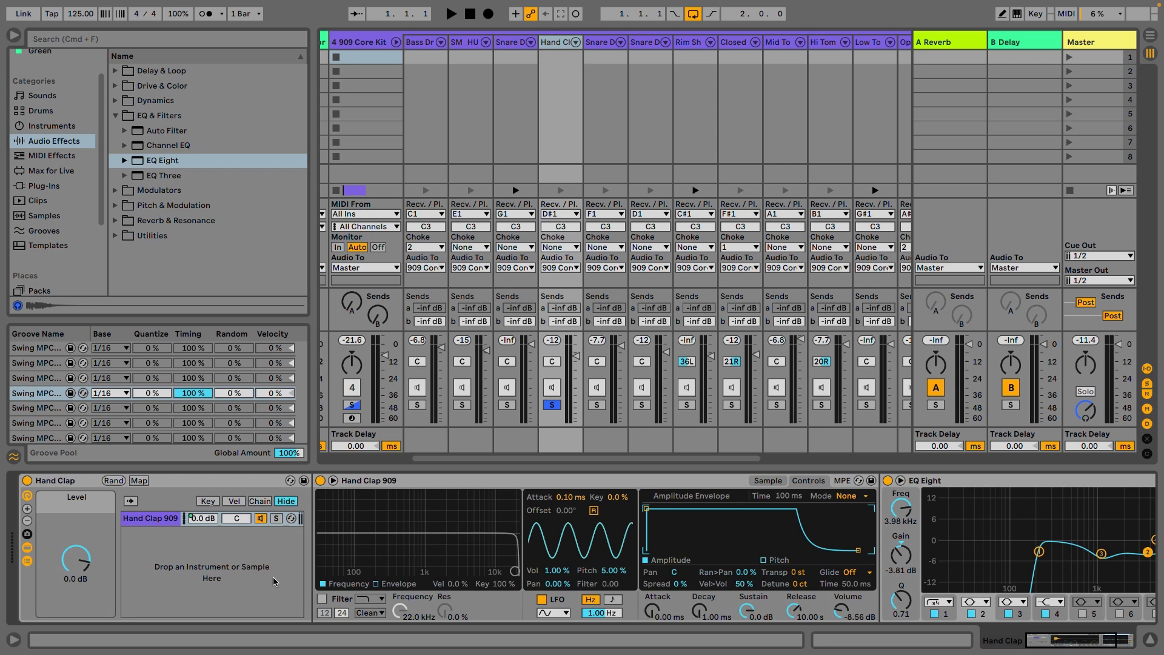
pyautogui.click(322, 598)
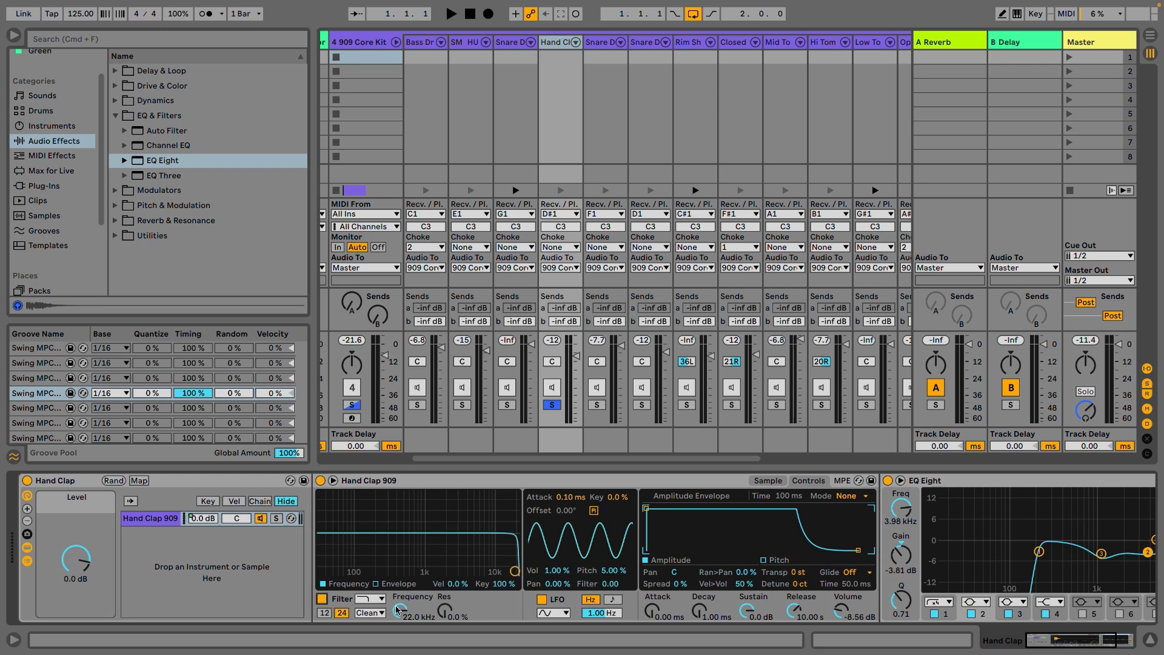
pyautogui.press('space')
pyautogui.moveTo(397, 608); pyautogui.dragTo(397, 652)
pyautogui.moveTo(454, 613); pyautogui.dragTo(454, 586)
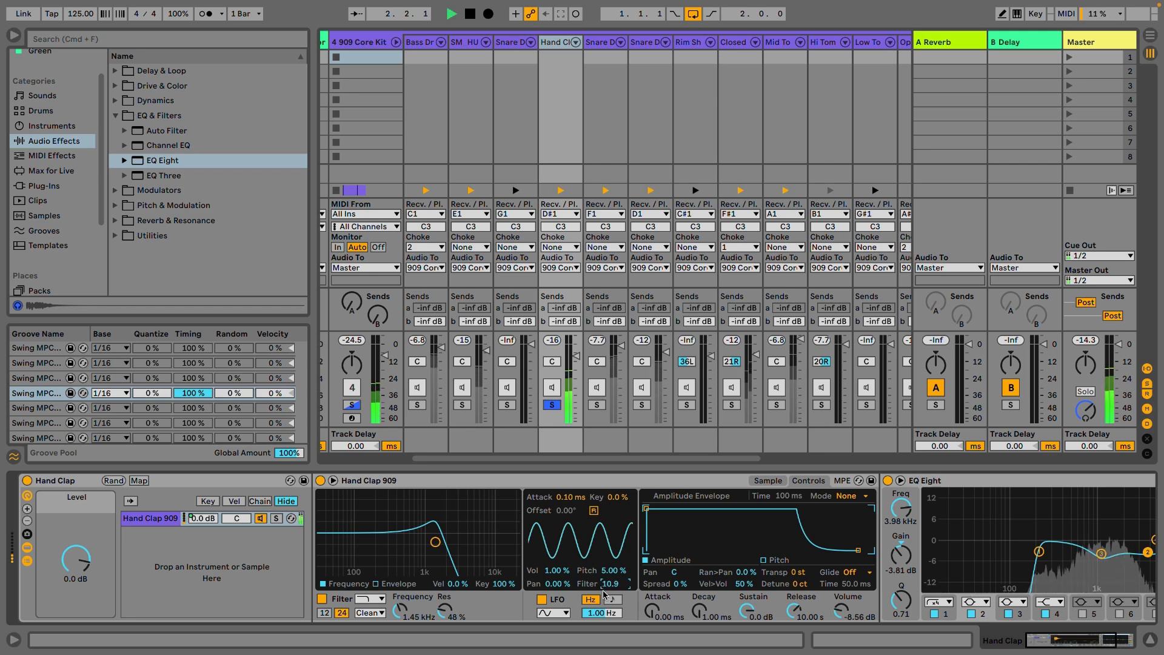
pyautogui.moveTo(604, 614); pyautogui.dragTo(602, 633)
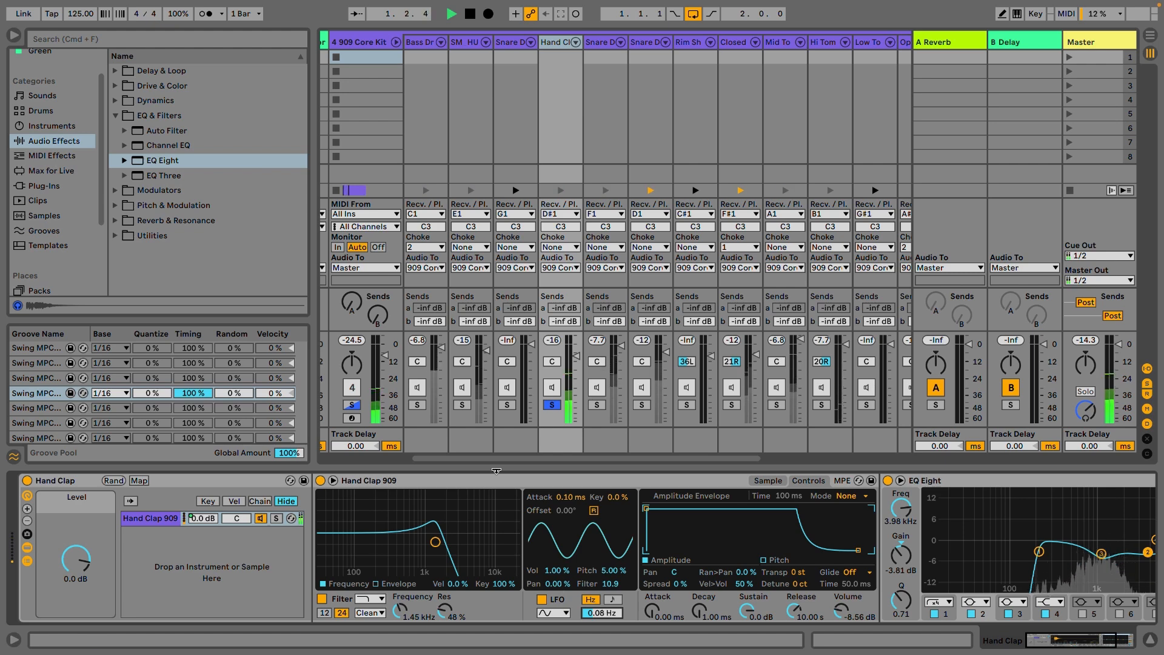
# Step: Solo the Bass Drum, E1 SM HU, F1 and D1 Snare Drum chains along with the Hand Clap and listen
pyautogui.click(414, 405)
pyautogui.click(461, 405)
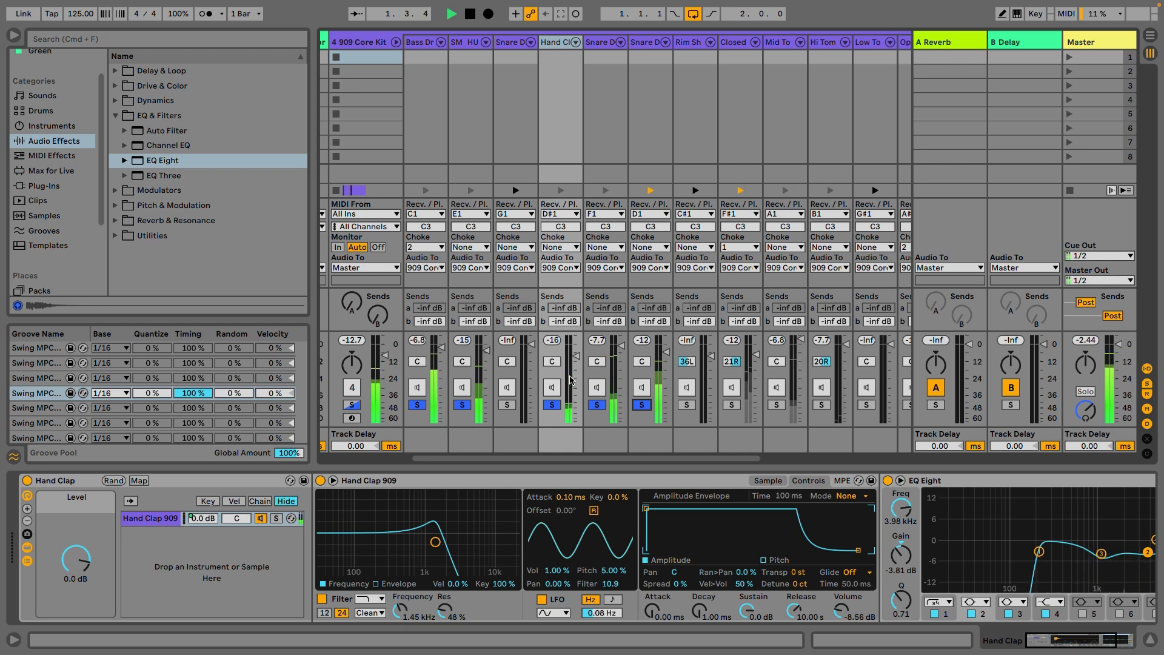
pyautogui.press('space')
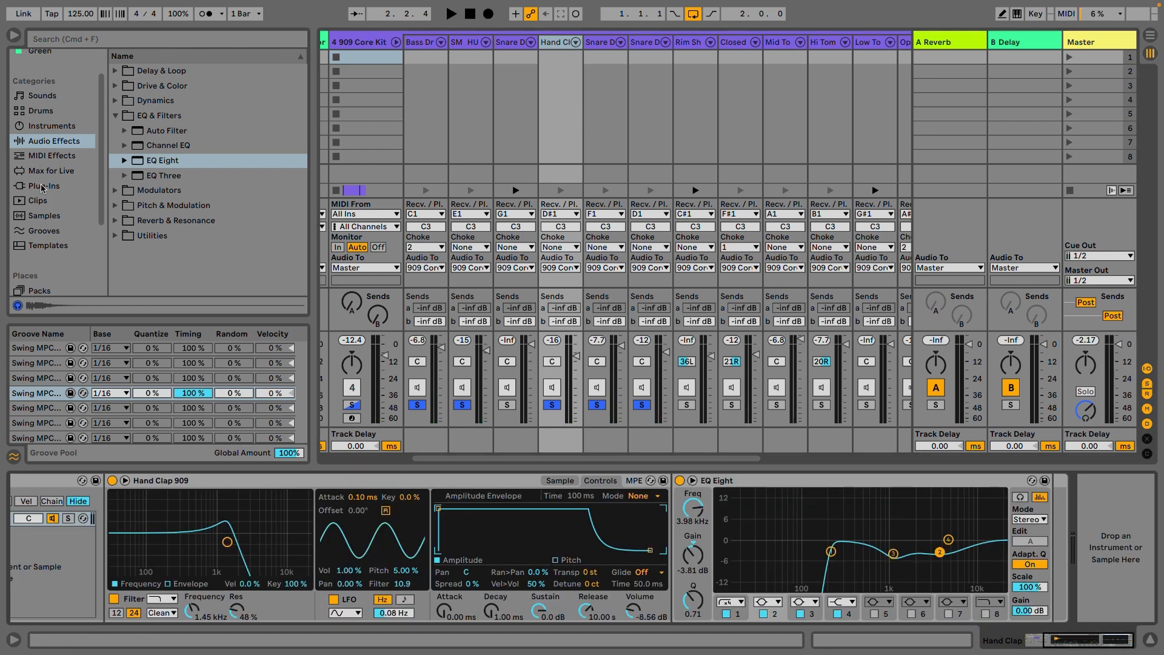
# Step: Insert the Xfer Records LFOTool plug-in after the Hand Clap's EQ Eight
pyautogui.click(45, 186)
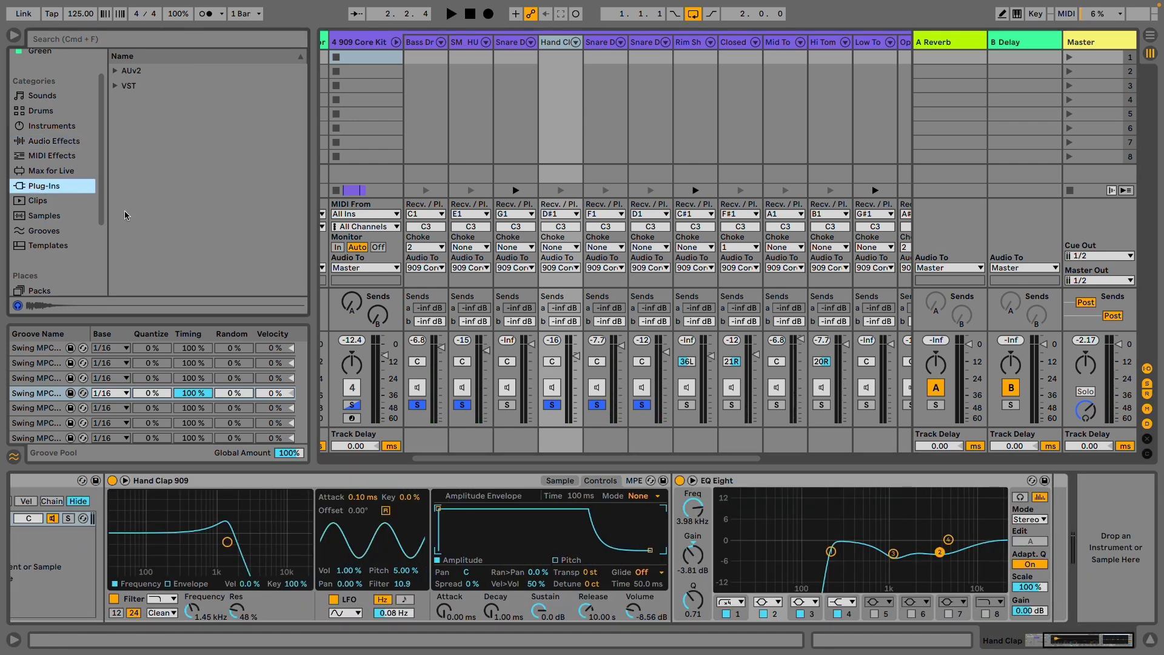
pyautogui.click(116, 71)
pyautogui.scroll(-10, 182, 182)
pyautogui.click(124, 258)
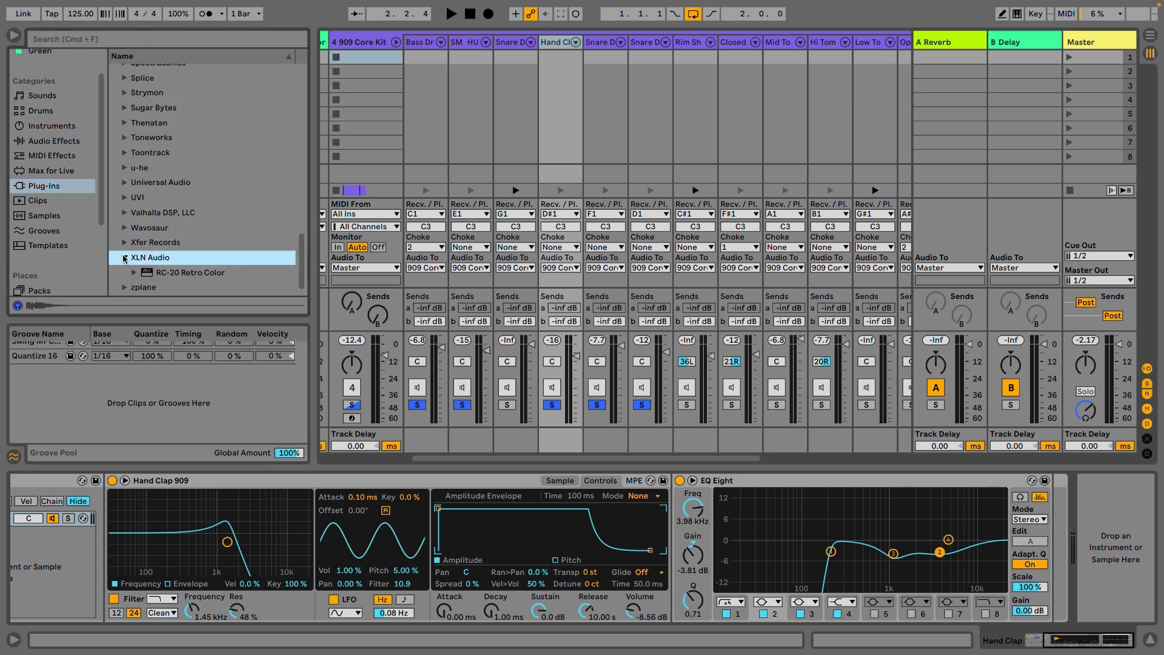
pyautogui.click(124, 242)
pyautogui.moveTo(167, 273); pyautogui.dragTo(1050, 516)
# Step: During playback, reshape the LFOTool volume curve to rise much earlier with its final peak slightly before the end, and close the plug-in
pyautogui.press('space')
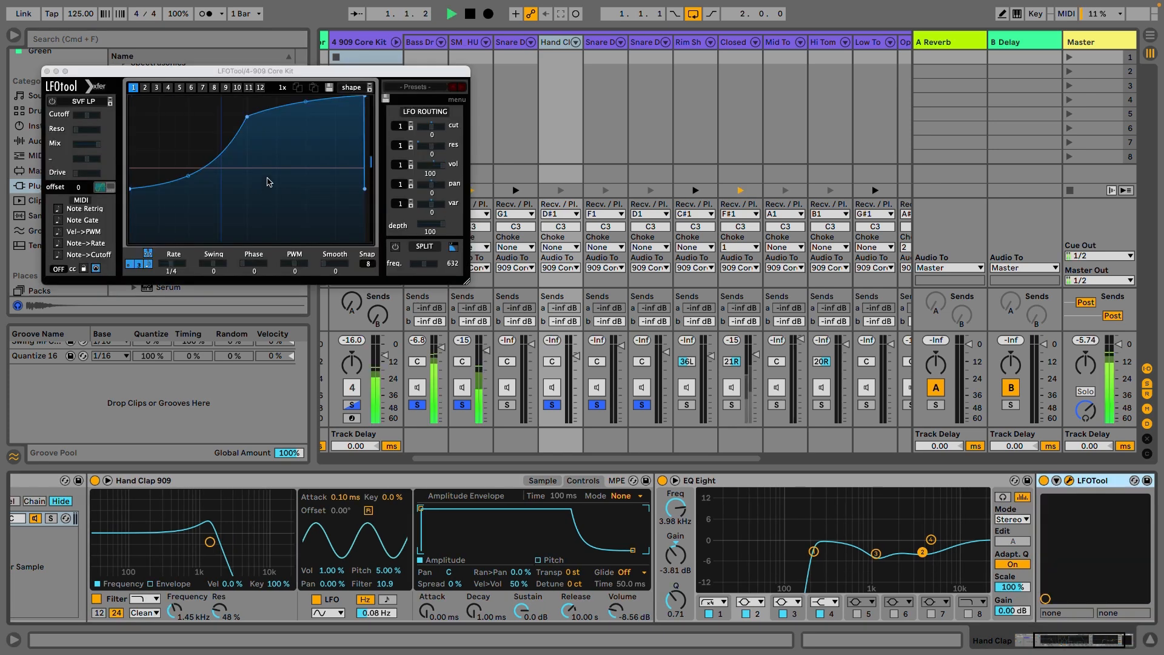
pyautogui.moveTo(249, 119); pyautogui.dragTo(155, 132)
pyautogui.moveTo(365, 96); pyautogui.dragTo(358, 95)
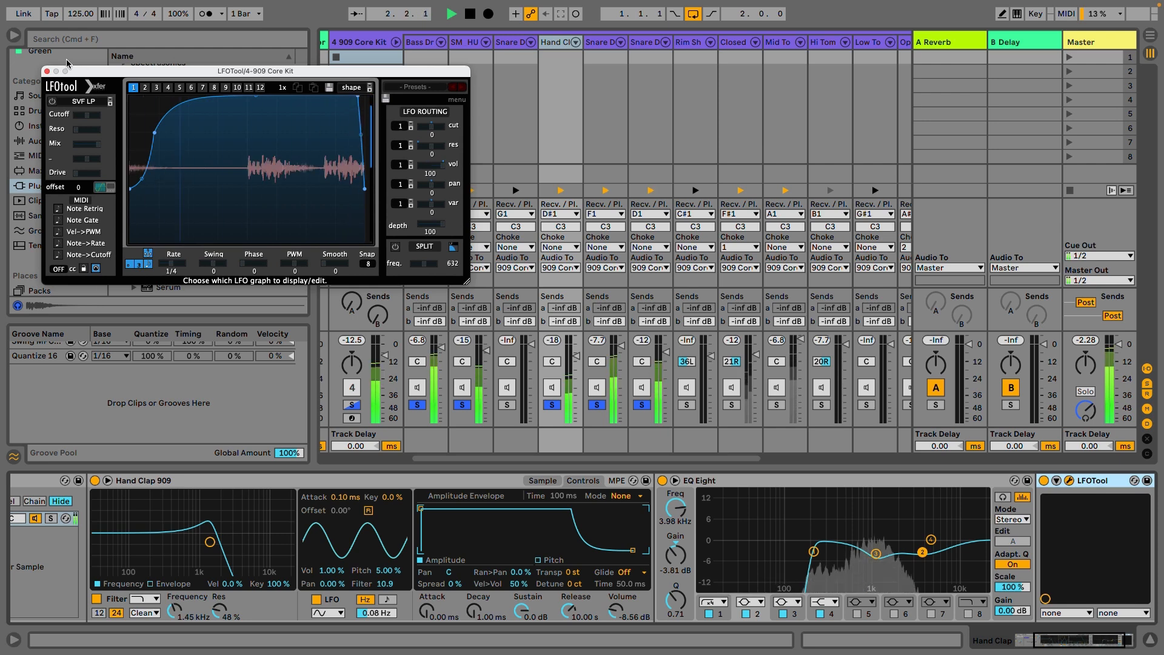
pyautogui.click(46, 71)
pyautogui.press('space')
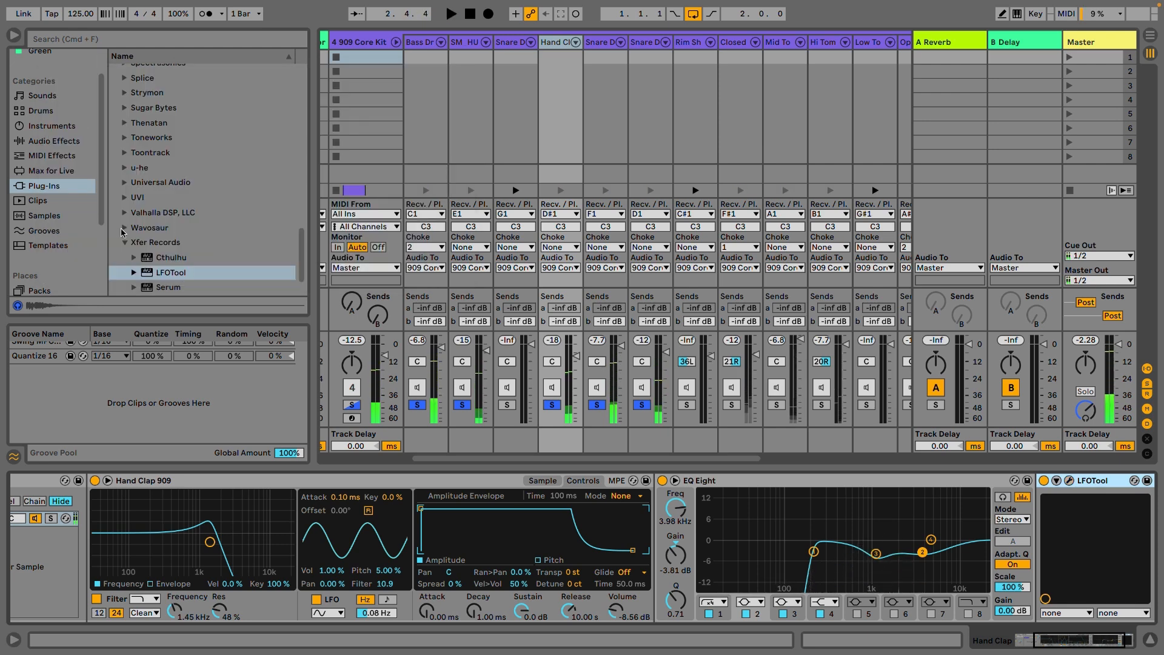
# Step: Insert iZotope's Ozone 8 Imager after the LFOTool on the Hand Clap chain
pyautogui.scroll(5, 154, 225)
pyautogui.scroll(5, 154, 224)
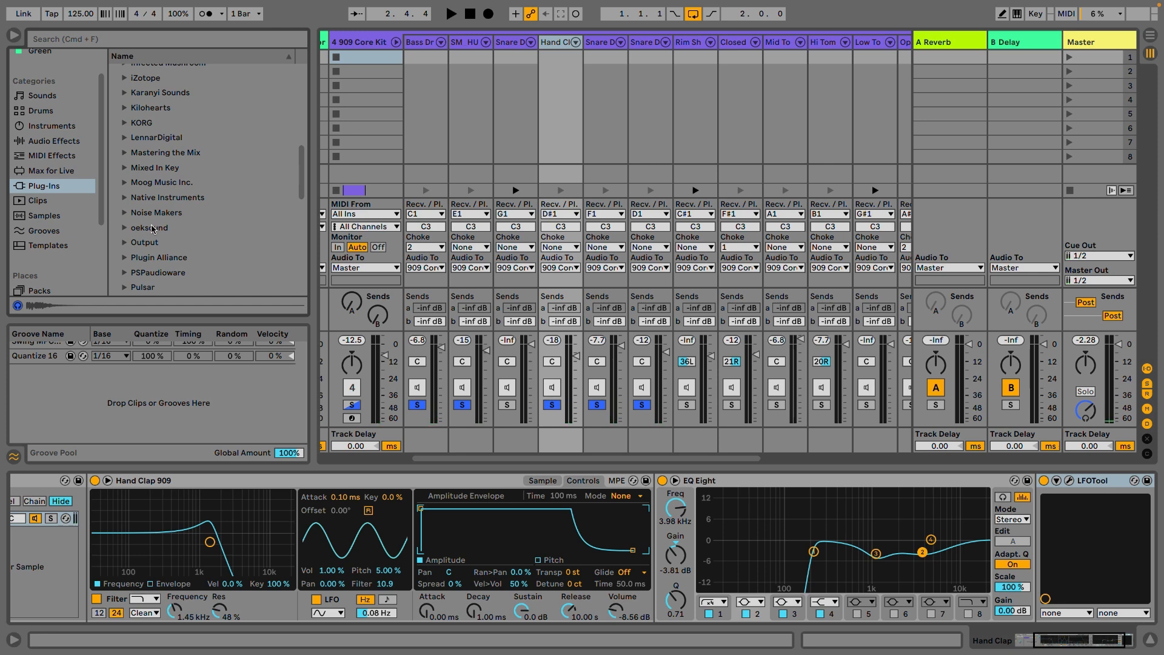
pyautogui.click(125, 79)
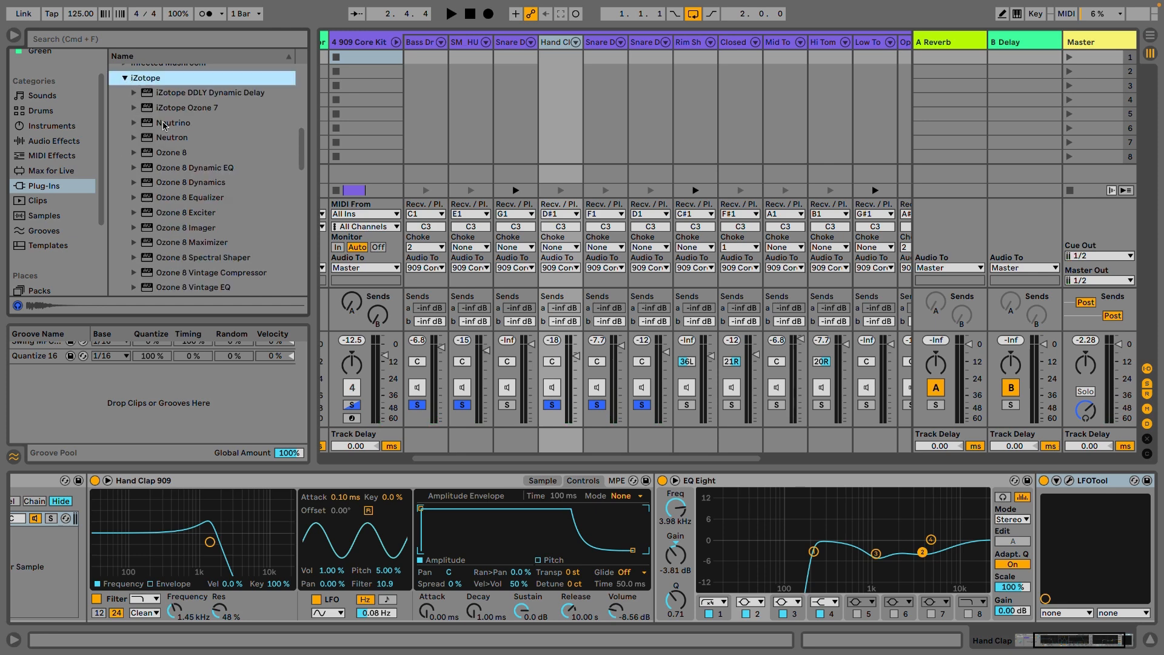
pyautogui.click(178, 230)
pyautogui.moveTo(178, 231)
pyautogui.mouseDown()
pyautogui.moveTo(946, 488)
pyautogui.moveTo(1141, 504)
pyautogui.moveTo(1051, 501)
pyautogui.mouseUp()
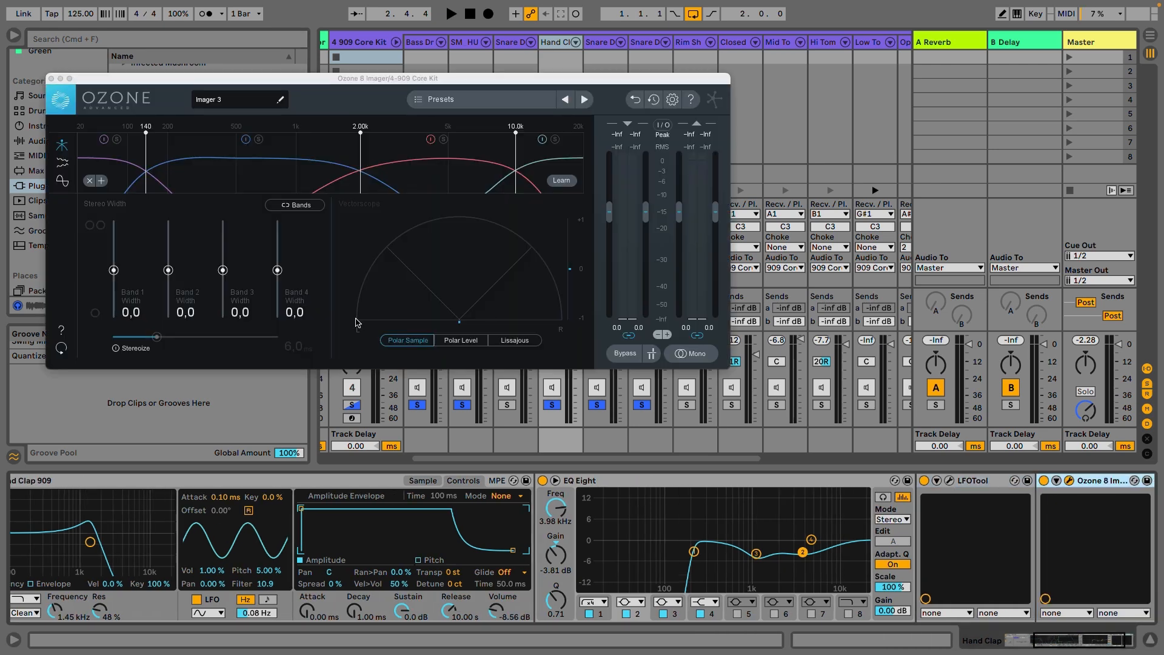
# Step: Play the pattern, enable Stereoize and set the four band widths to -100, 49.4, 68.4 and 79.7
pyautogui.press('space')
pyautogui.click(115, 349)
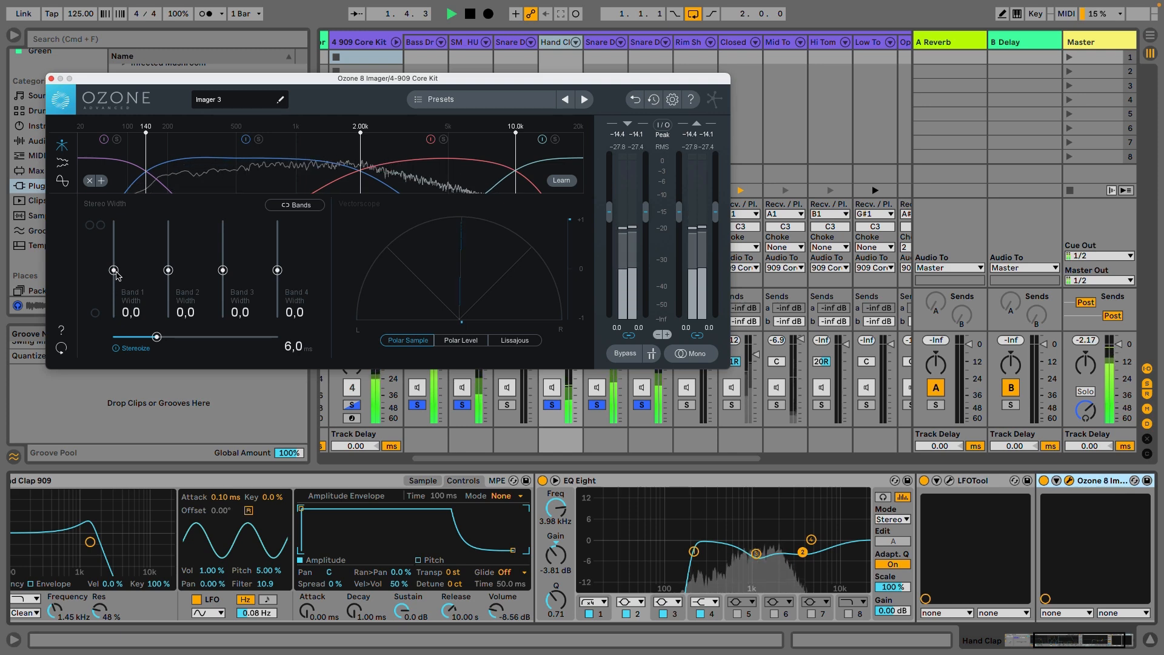
pyautogui.moveTo(113, 270); pyautogui.dragTo(114, 318)
pyautogui.moveTo(168, 270); pyautogui.dragTo(222, 238)
pyautogui.moveTo(277, 269); pyautogui.dragTo(277, 232)
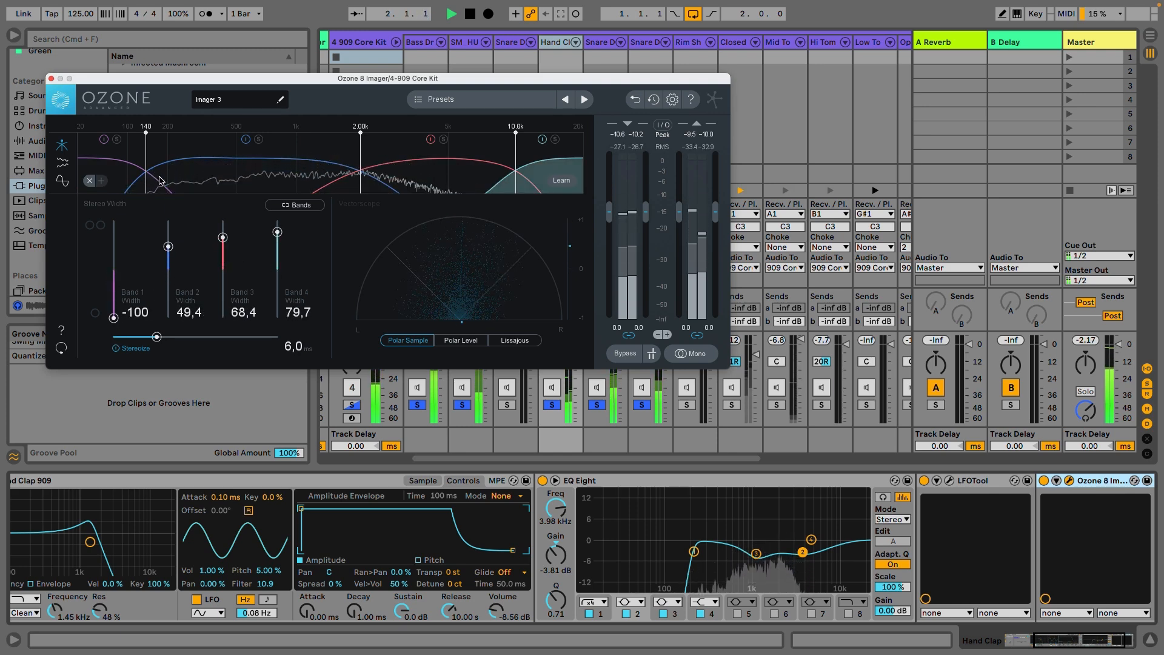
# Step: Move the Imager's lowest crossover to 276 Hz, widen band 2 to 83.5 and band 3 to 73.4, and close it
pyautogui.moveTo(146, 159); pyautogui.dragTo(190, 159)
pyautogui.moveTo(168, 246); pyautogui.dragTo(227, 235)
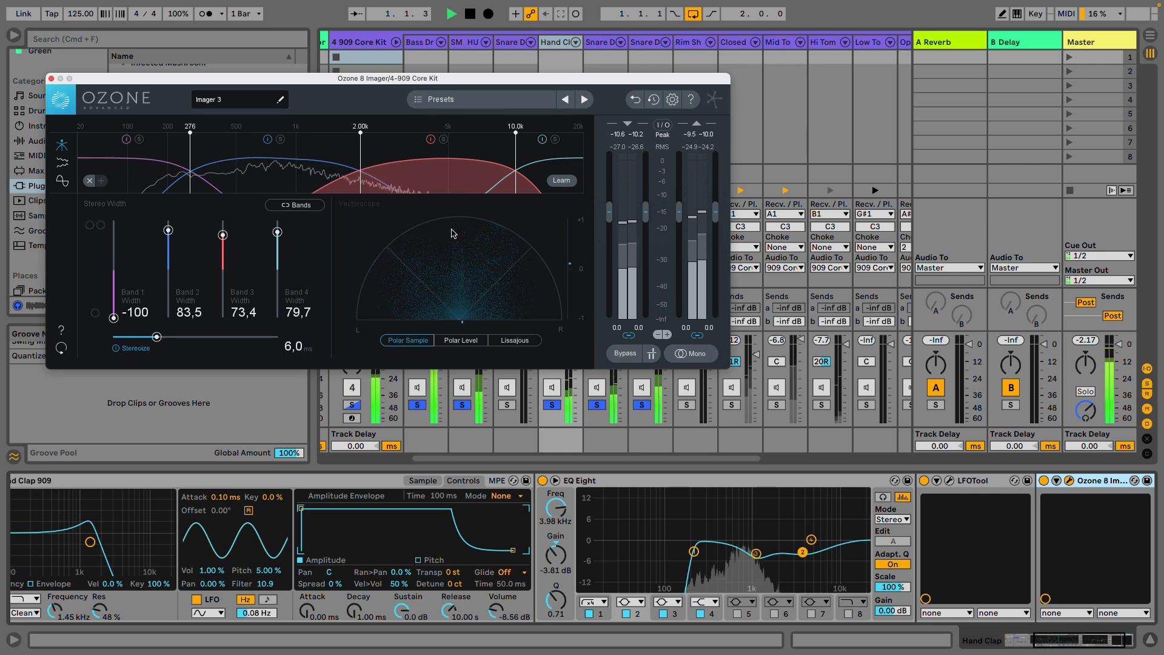
pyautogui.press('space')
pyautogui.click(51, 79)
# Step: Copy Reverb 1 from the F1 Snare Drum chain to the end of the Hand Clap chain and play the pattern
pyautogui.hscroll(3, 643, 504)
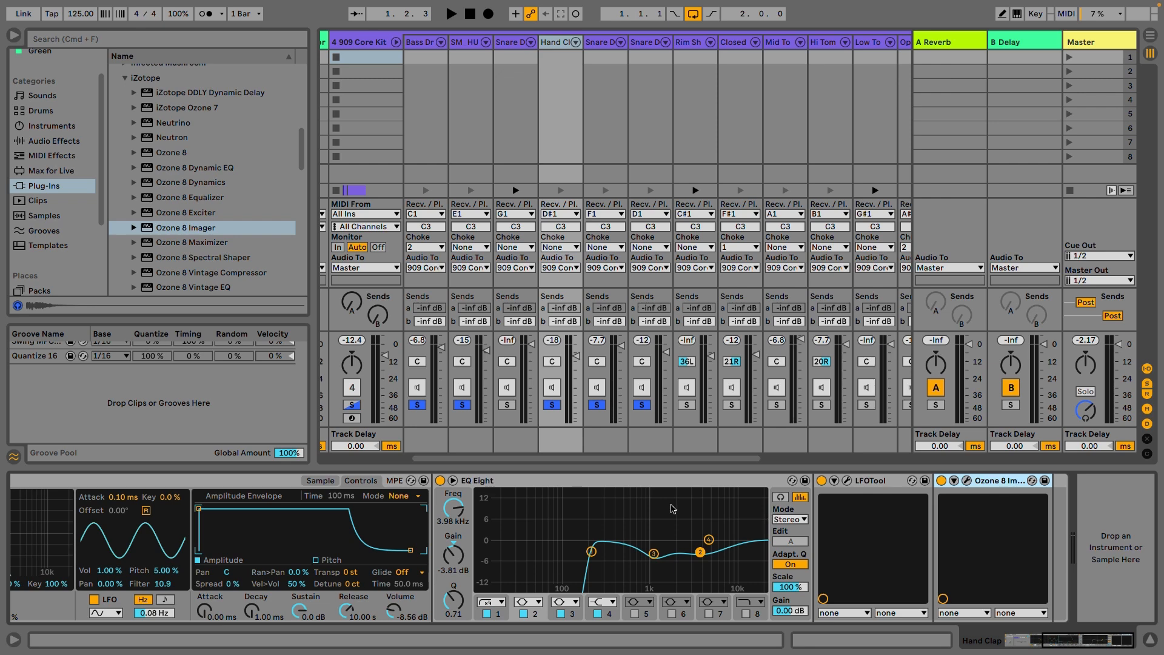
pyautogui.click(604, 43)
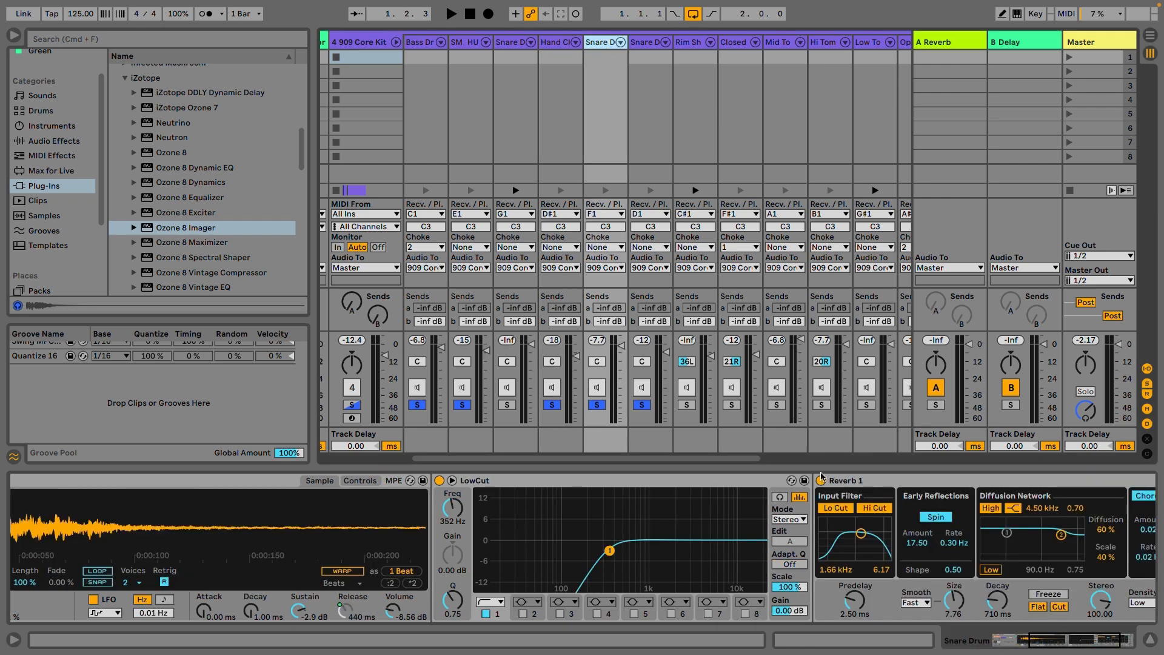
pyautogui.hscroll(5, 788, 515)
pyautogui.click(799, 480)
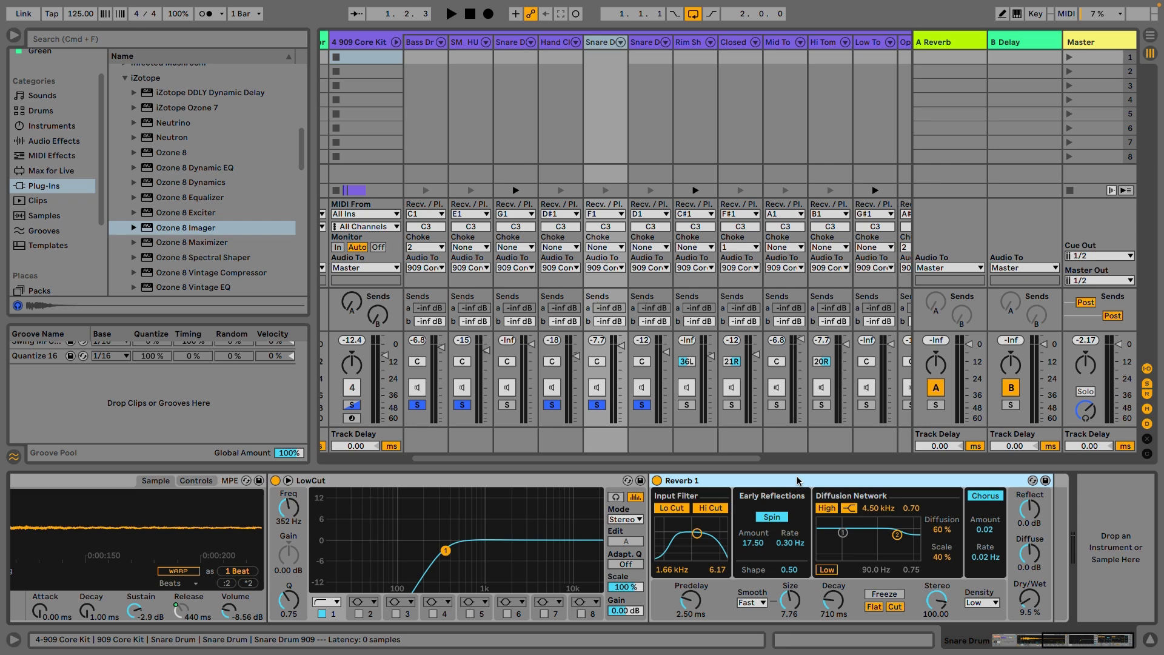
pyautogui.click(566, 44)
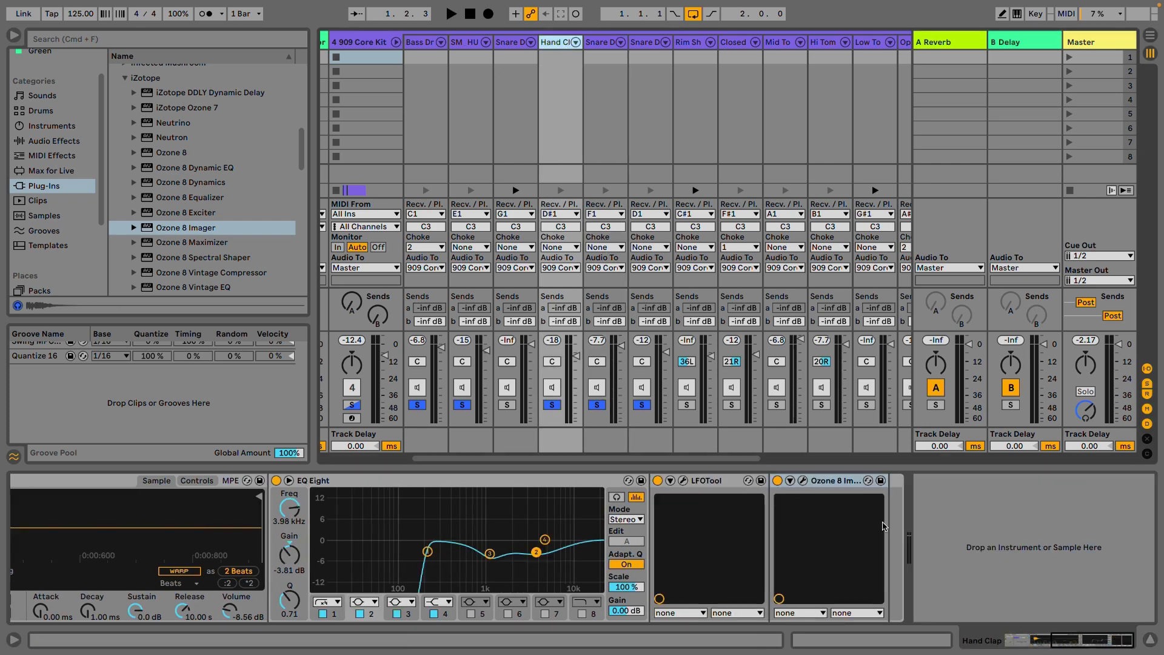
pyautogui.press('super+v')
pyautogui.press('space')
pyautogui.hscroll(3, 928, 534)
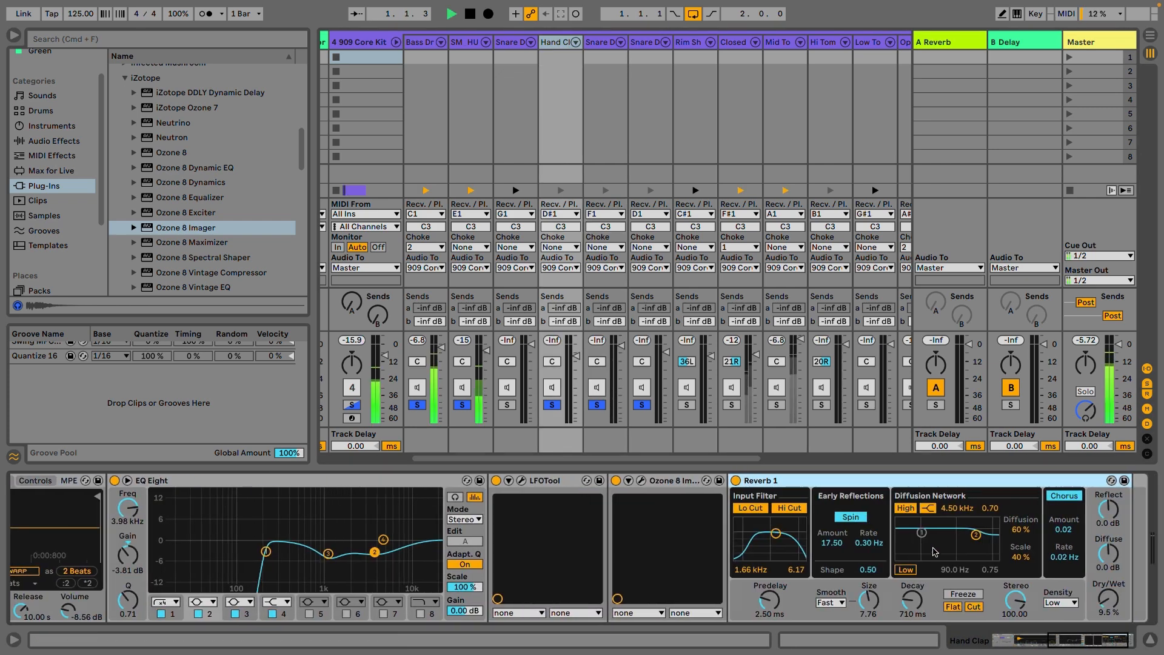
# Step: Raise the Hand Clap reverb's Dry/Wet to 18% and Decay to 2.20 s, and lower Dry/Wet slightly
pyautogui.moveTo(1061, 600); pyautogui.dragTo(1060, 595)
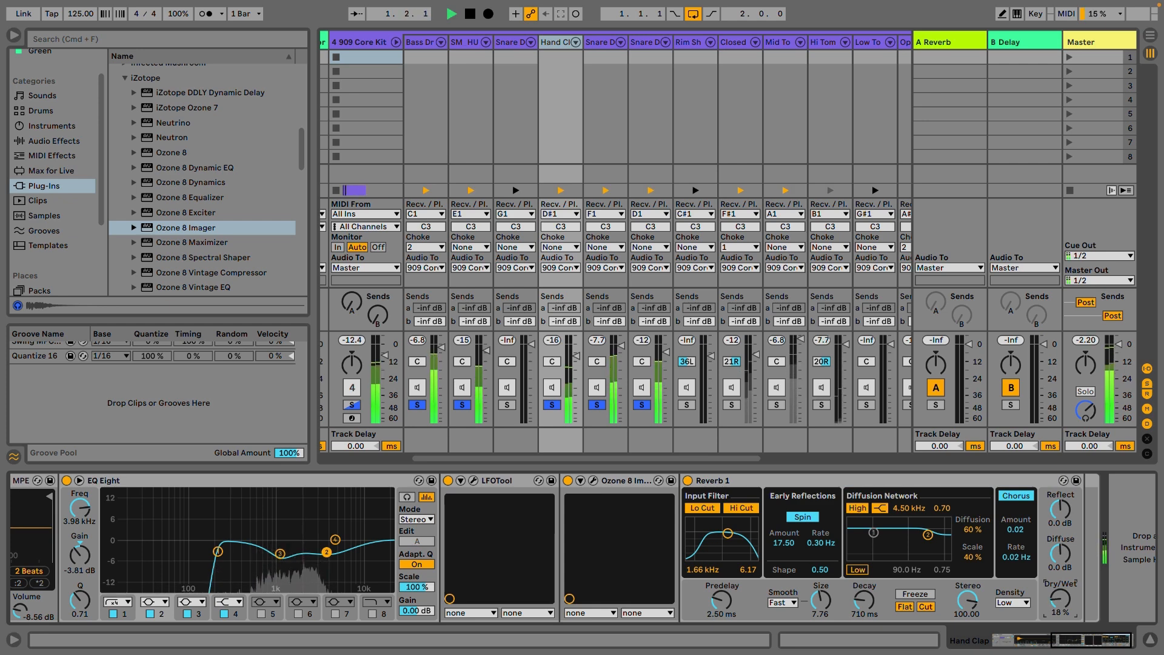
pyautogui.moveTo(871, 604); pyautogui.dragTo(872, 580)
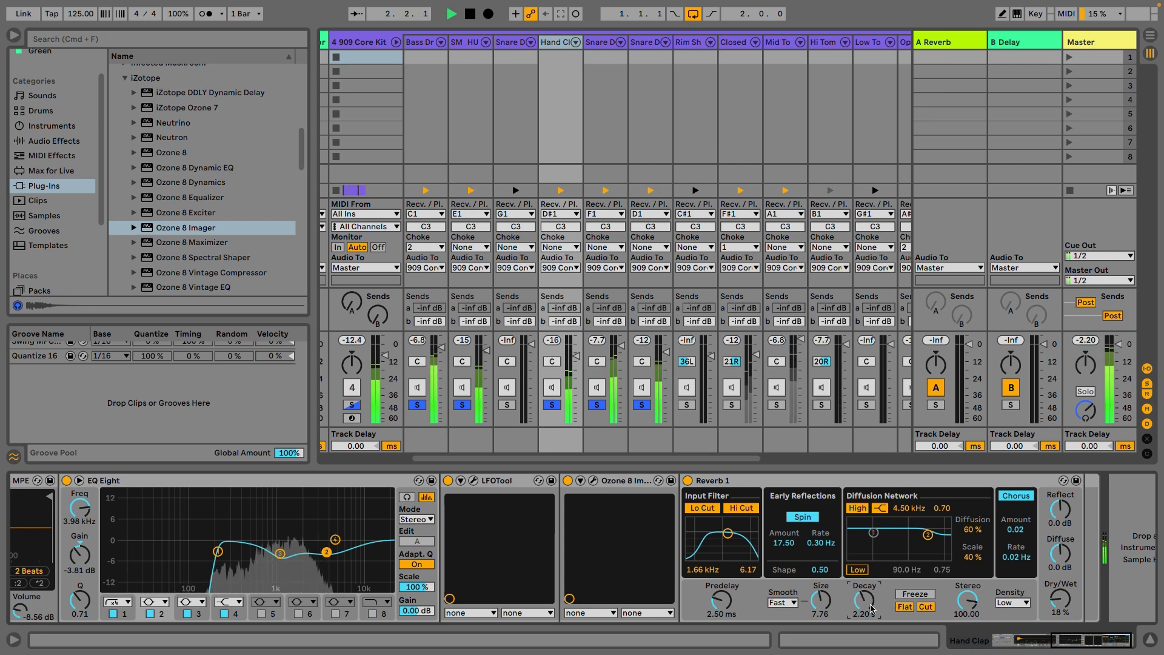
pyautogui.moveTo(1053, 604); pyautogui.dragTo(1052, 609)
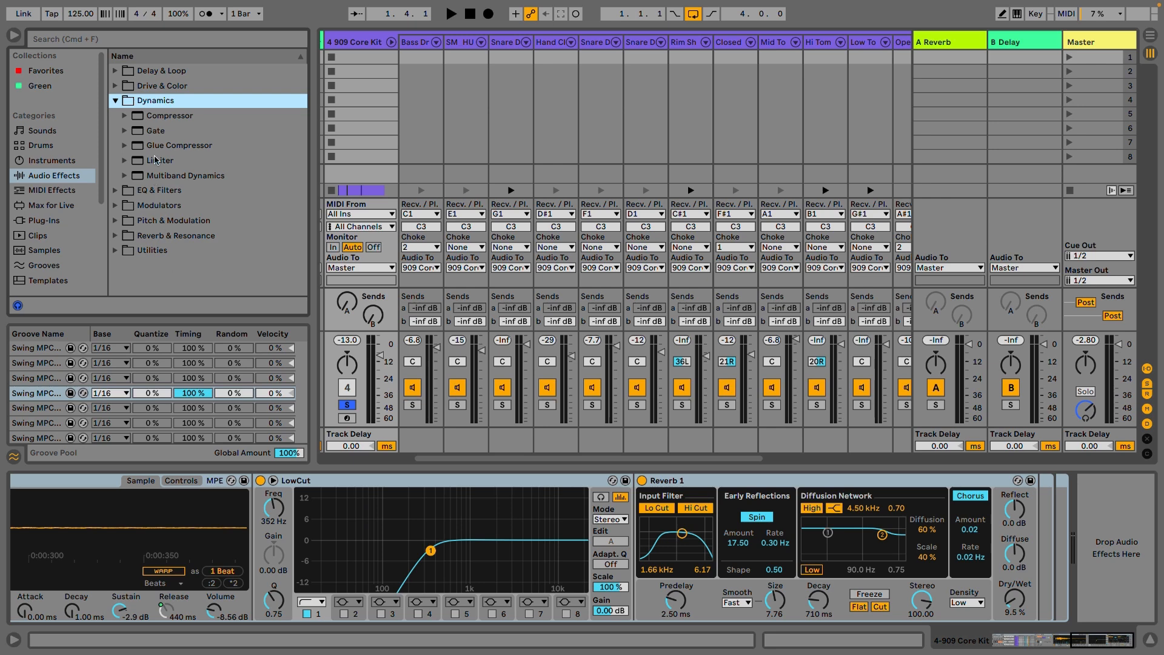
# Step: Try a Compressor after the 909 Core Kit with its Dry/Wet lowered to 73%
pyautogui.moveTo(161, 119); pyautogui.dragTo(1098, 501)
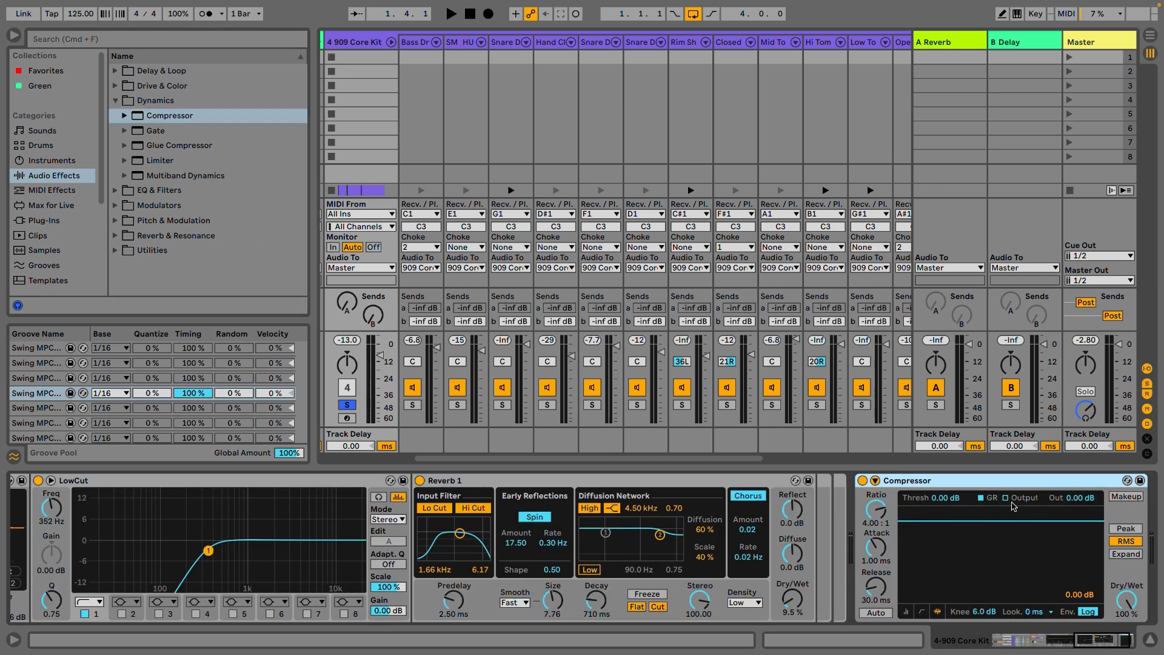
pyautogui.moveTo(1120, 601); pyautogui.dragTo(1120, 642)
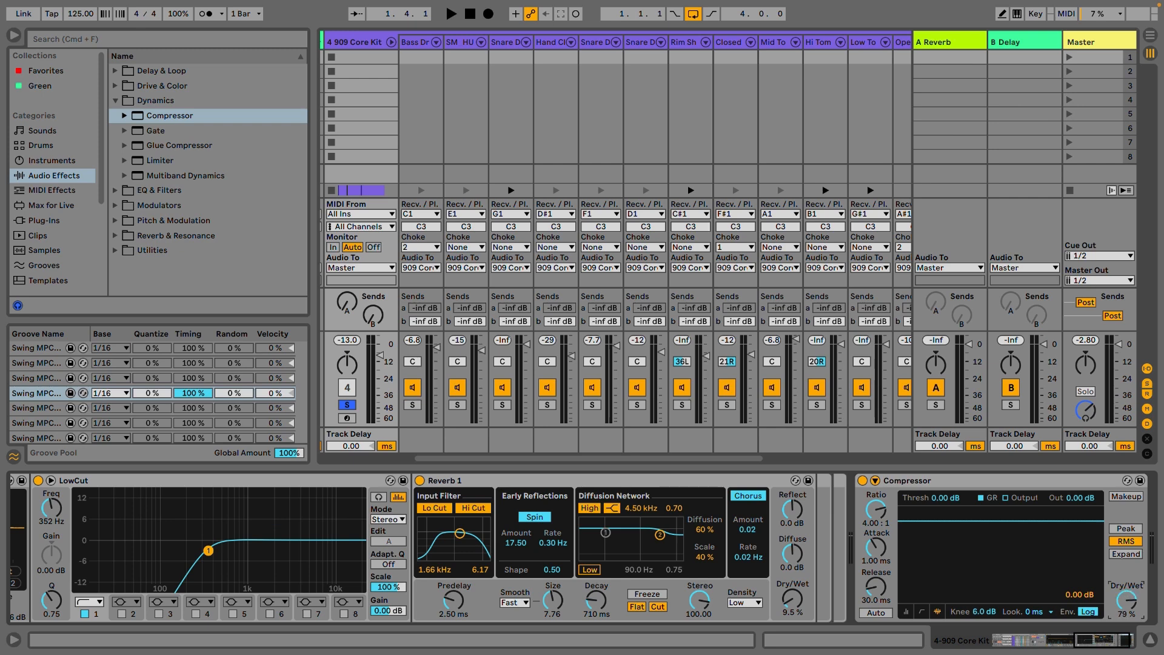
pyautogui.click(993, 481)
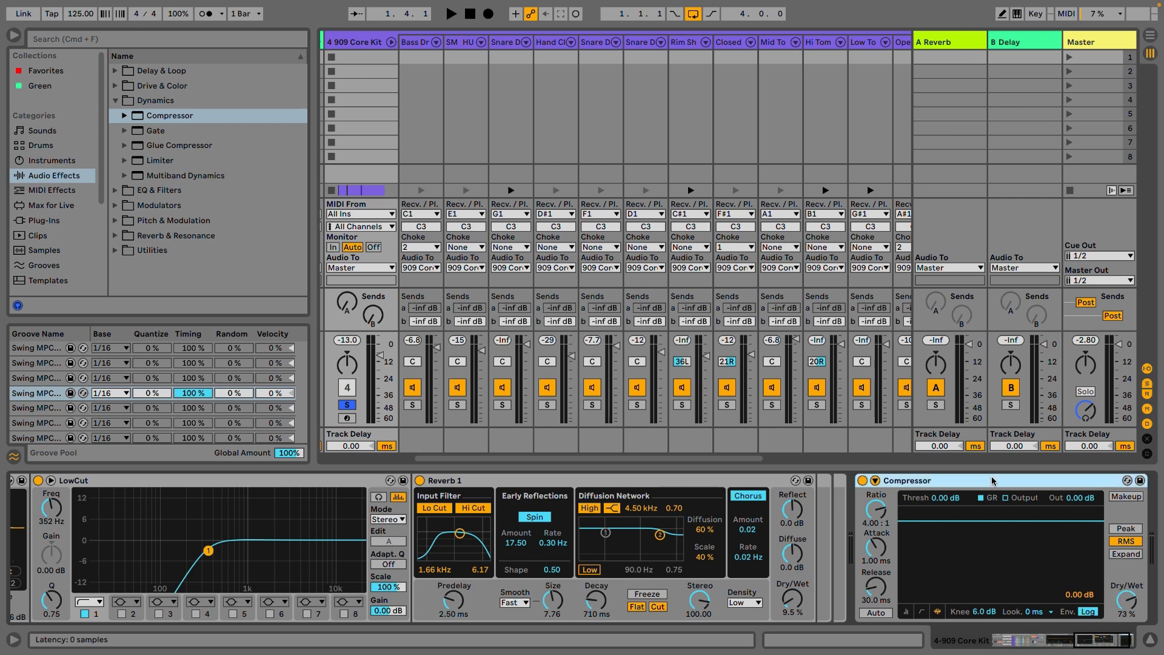
pyautogui.hscroll(-10, 993, 480)
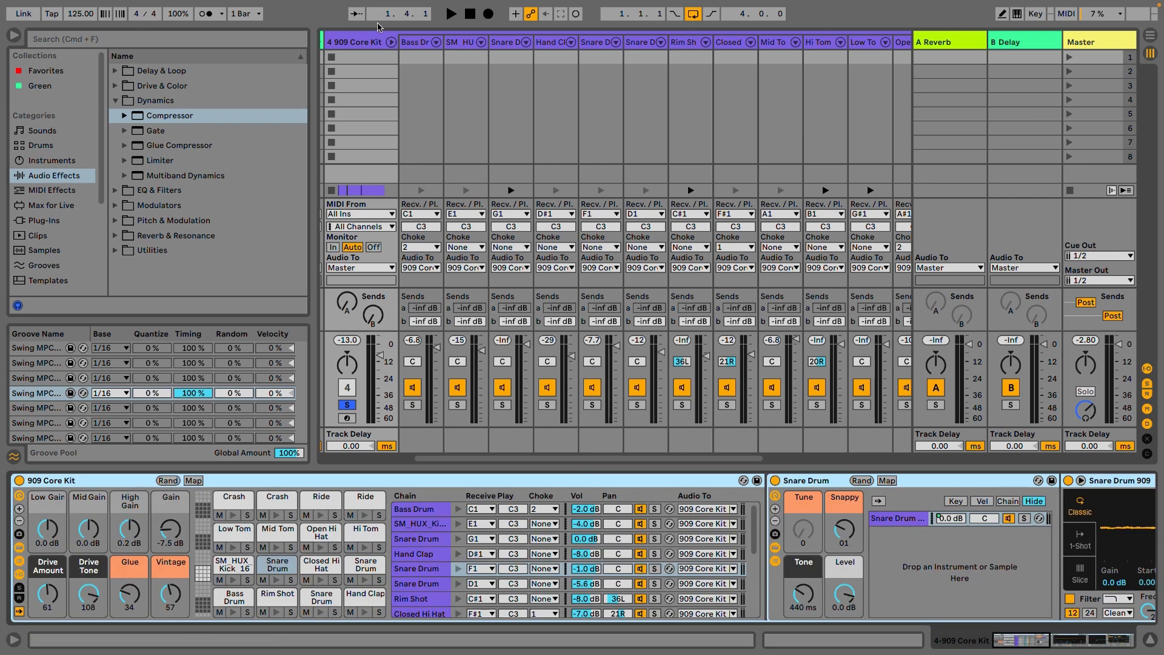
# Step: Create return track C, send the 909 Core Kit to it, and insert a Compressor on it
pyautogui.moveTo(278, 5)
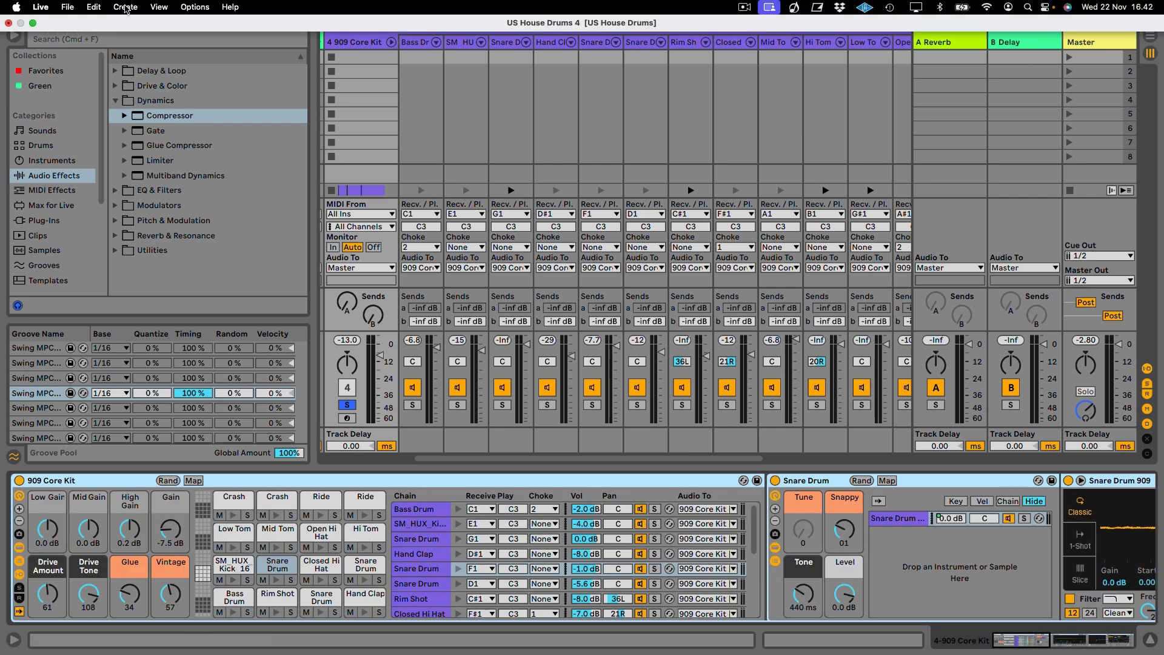
pyautogui.click(129, 8)
pyautogui.click(209, 83)
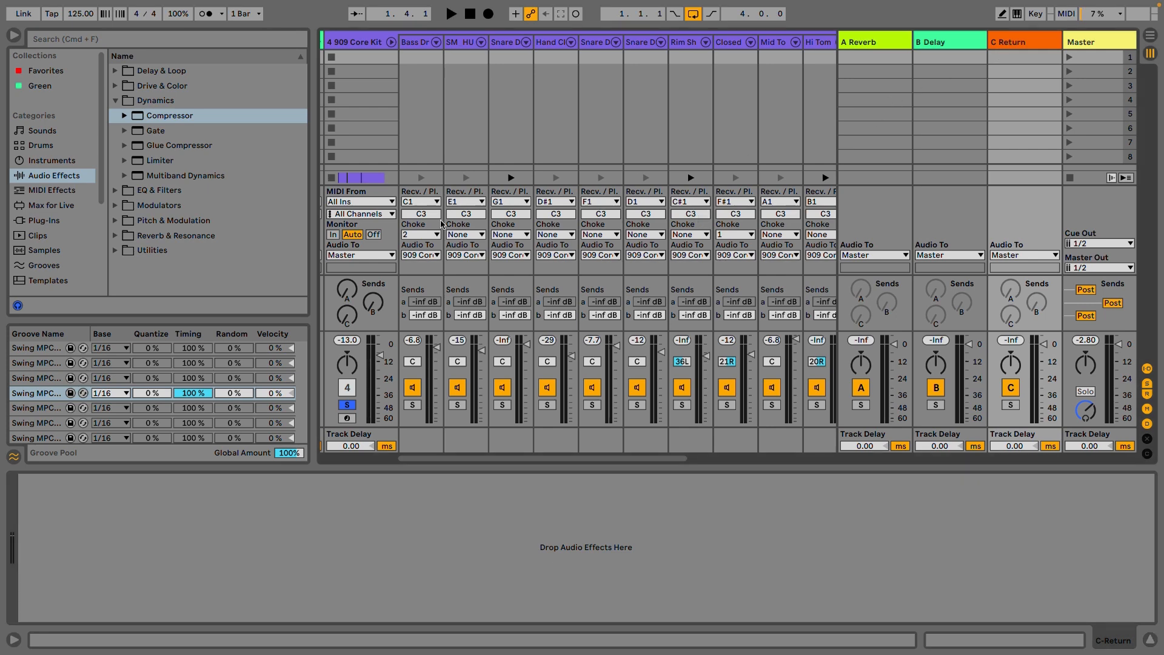
pyautogui.moveTo(347, 315); pyautogui.dragTo(347, 307)
pyautogui.moveTo(165, 118); pyautogui.dragTo(1027, 115)
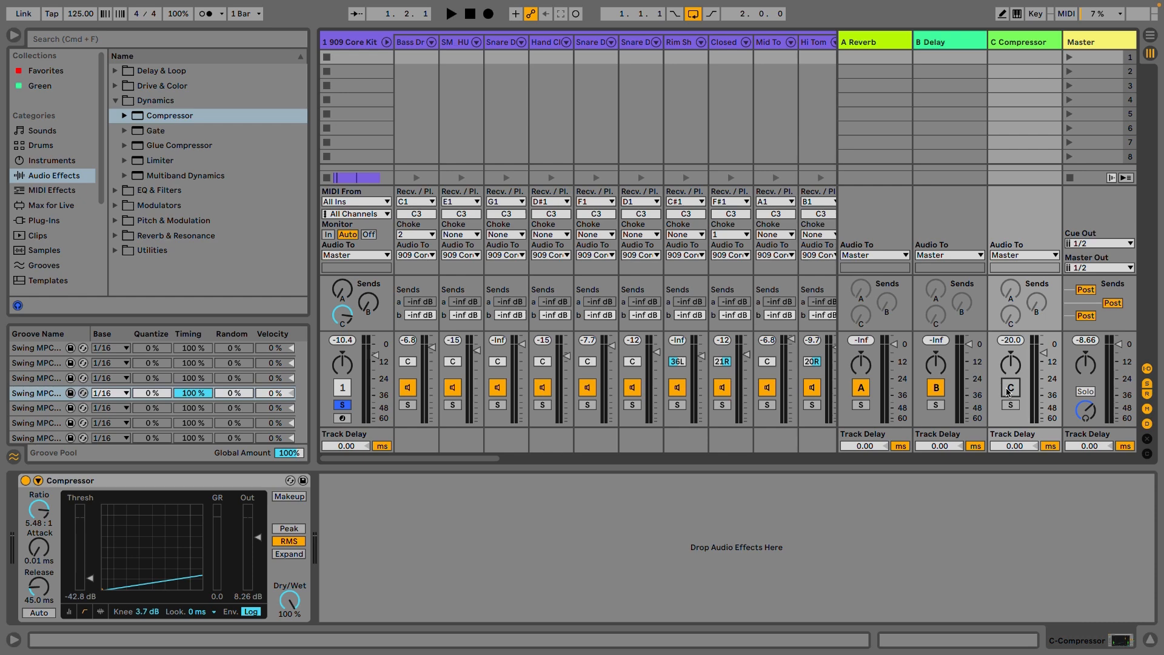
# Step: Play the pattern and compare it with the C Compressor return switched on and off
pyautogui.press('space')
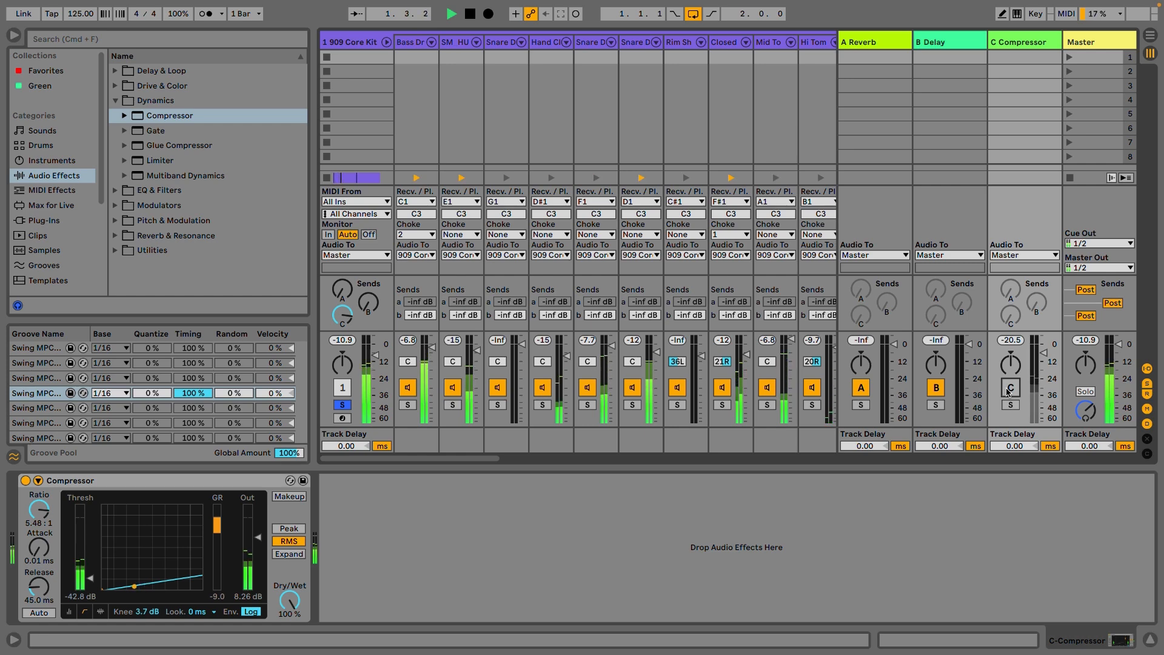
pyautogui.click(1010, 387)
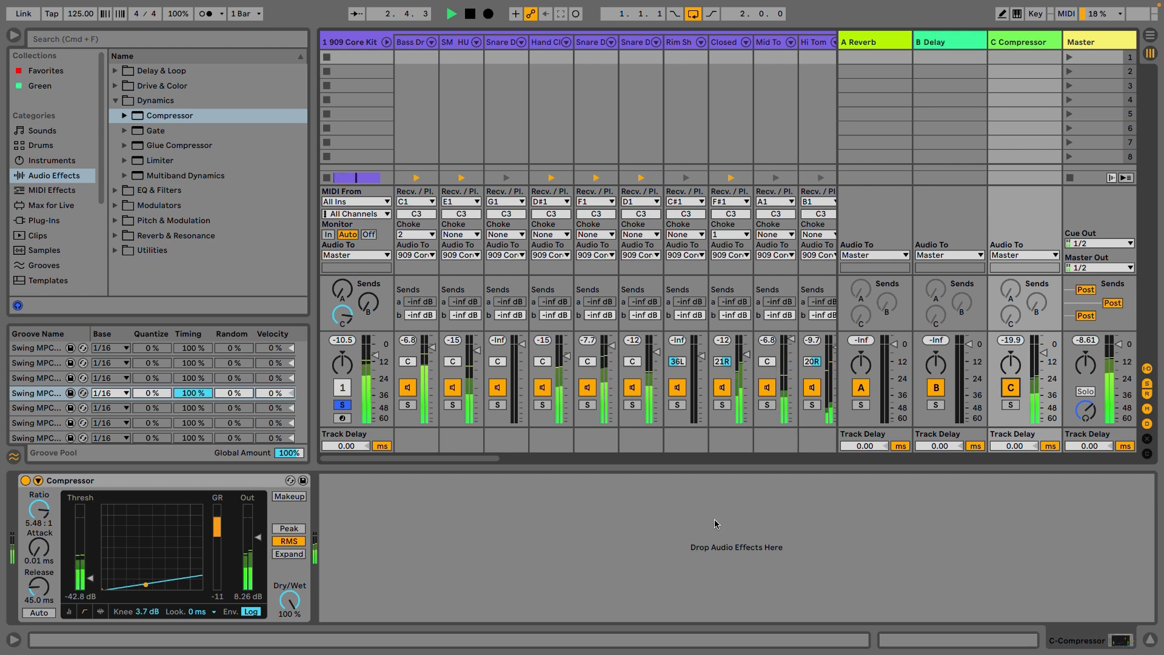
pyautogui.click(1011, 391)
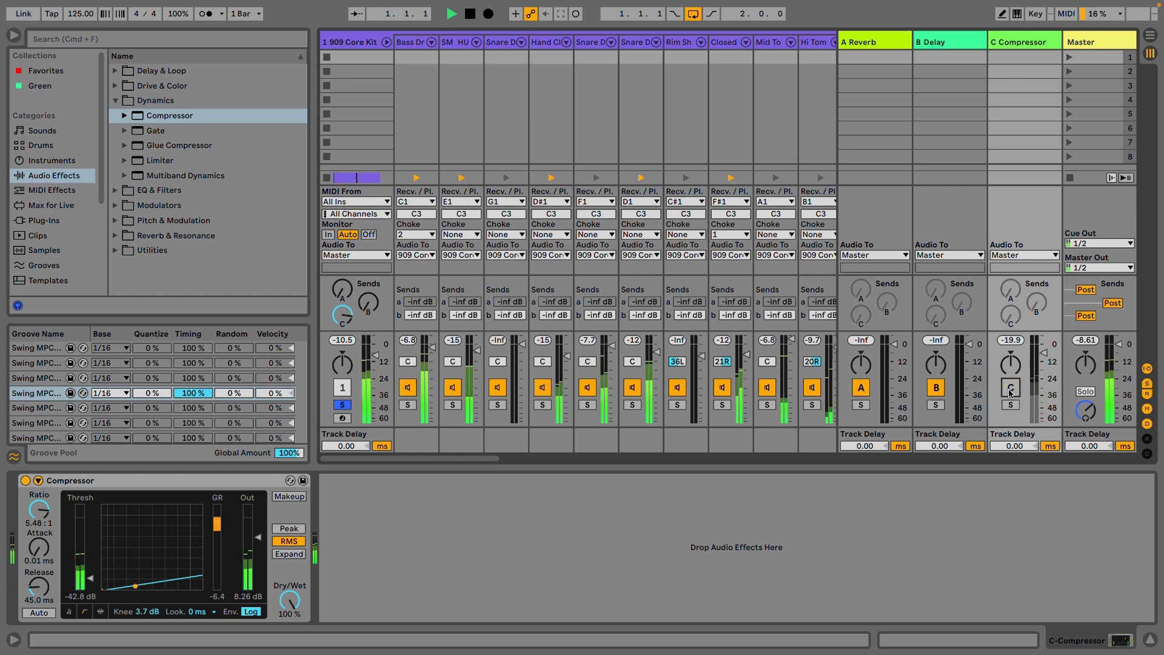
pyautogui.click(1011, 388)
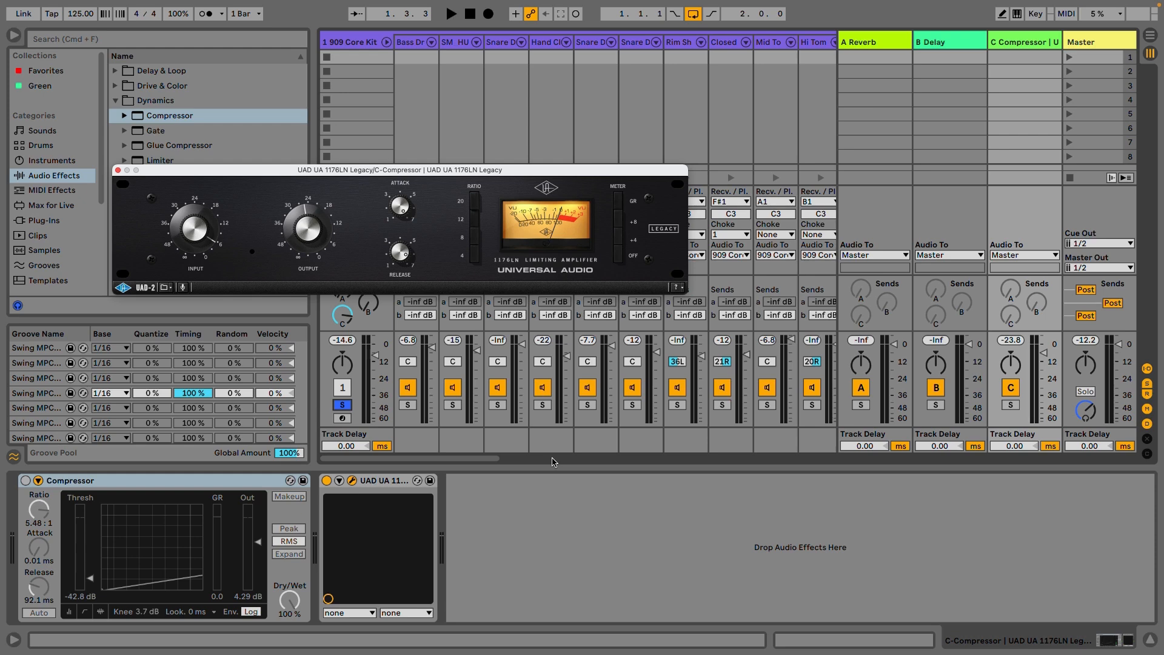
# Step: Play the pattern and listen to the 1176LN return soloed, then together with the soloed 909 Core Kit
pyautogui.press('space')
pyautogui.click(1011, 406)
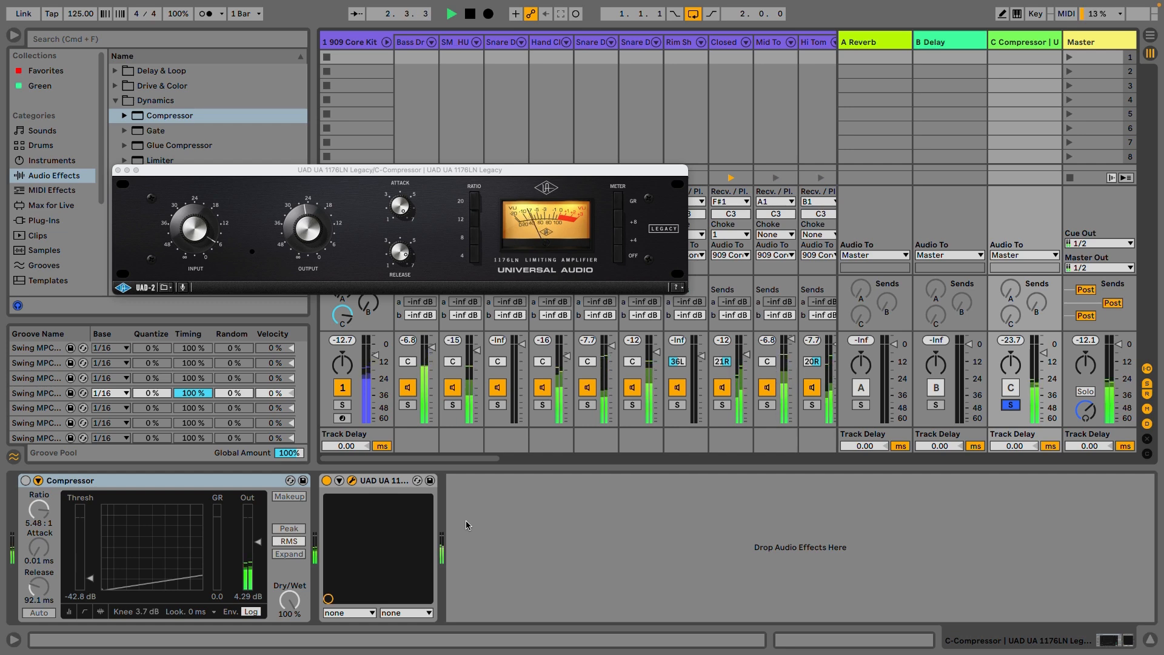
pyautogui.click(342, 405)
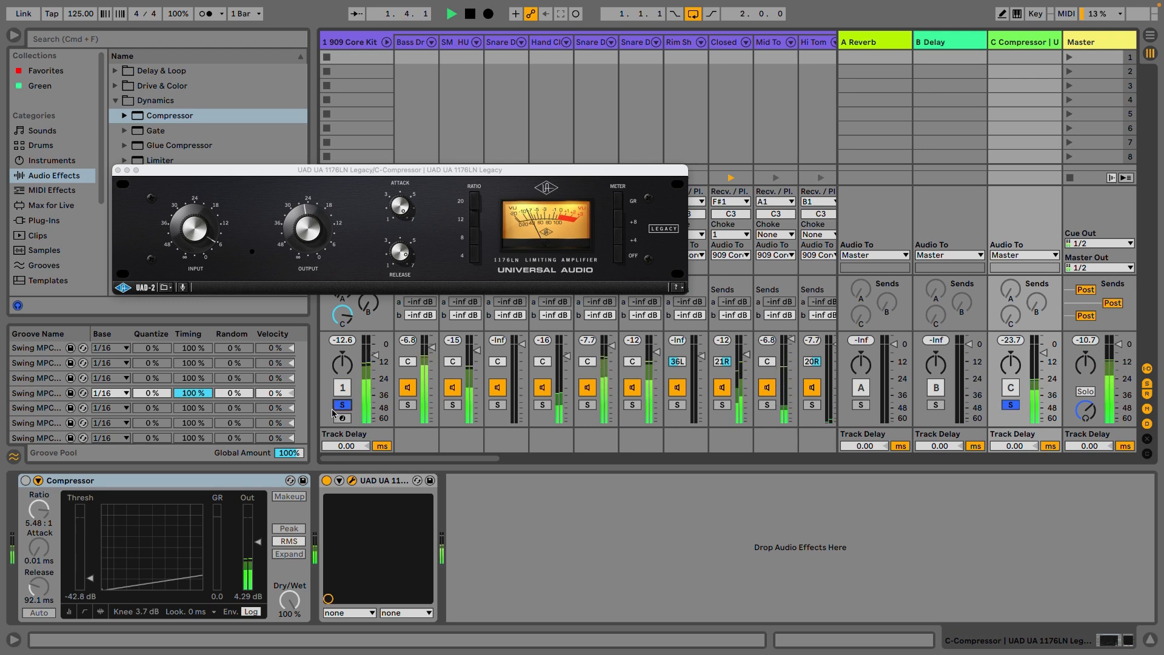
pyautogui.click(335, 405)
pyautogui.click(335, 404)
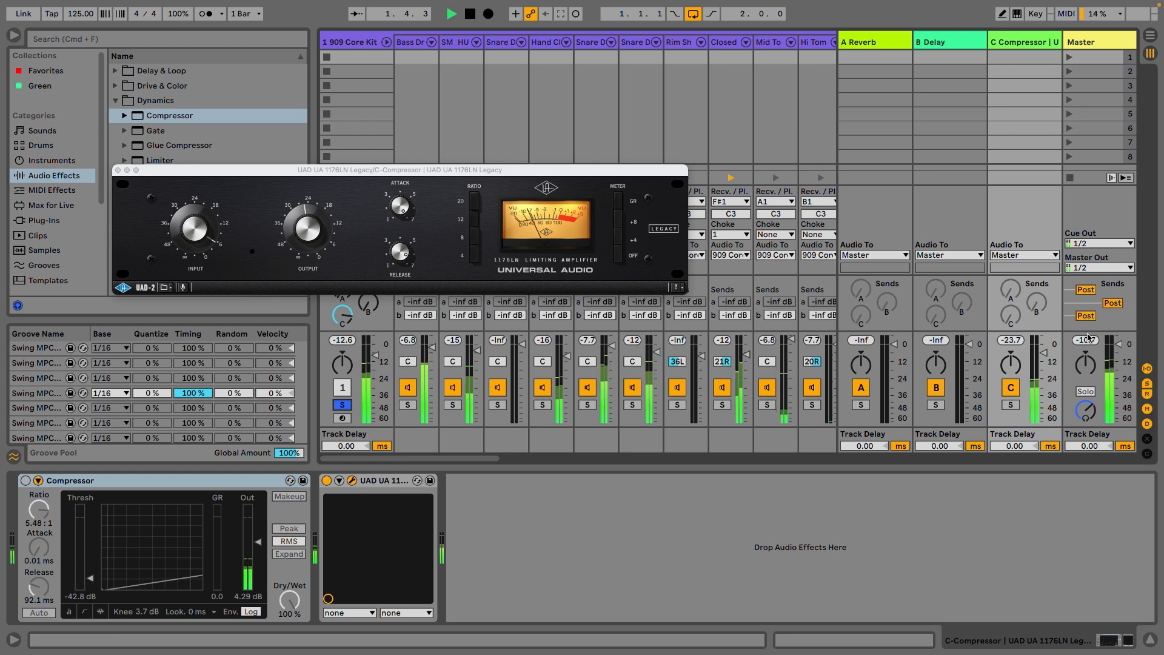
# Step: Switch the return C off and on repeatedly to compare the drums with and without the 1176LN compression
pyautogui.click(1010, 387)
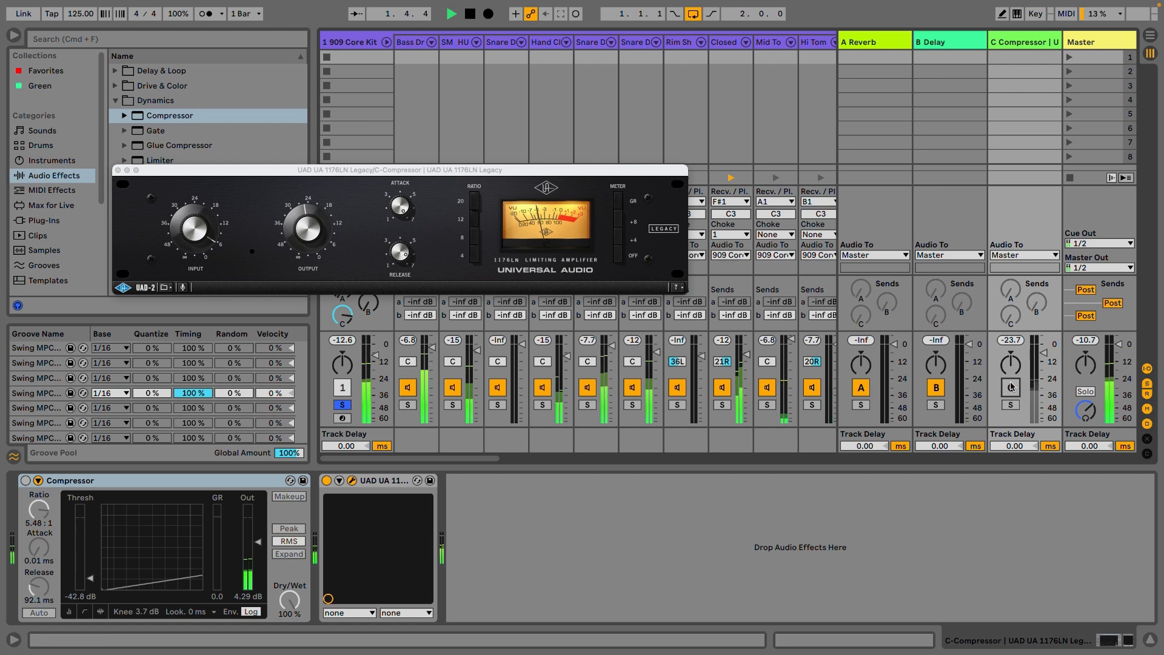
pyautogui.click(1010, 388)
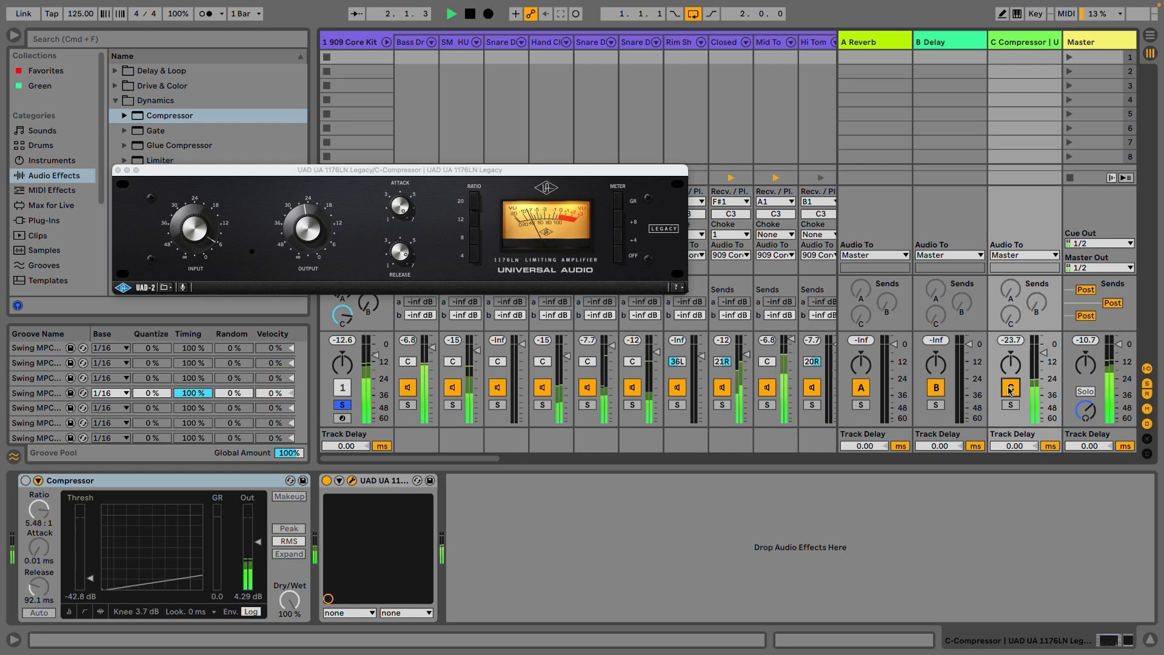
pyautogui.click(1010, 388)
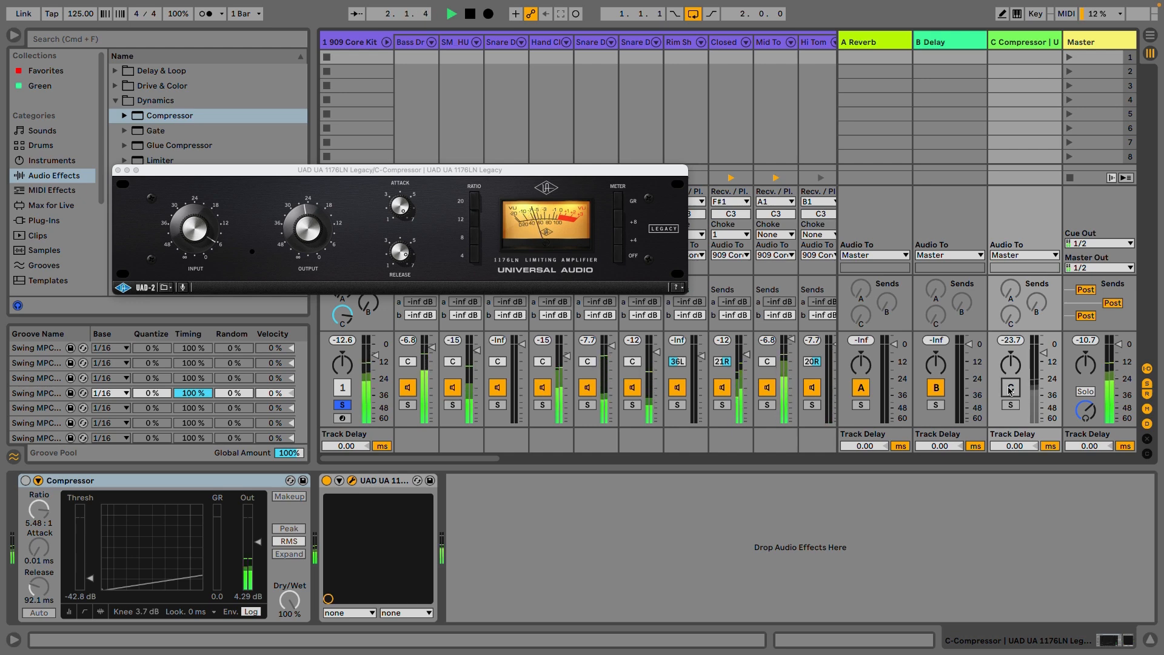
pyautogui.click(1010, 388)
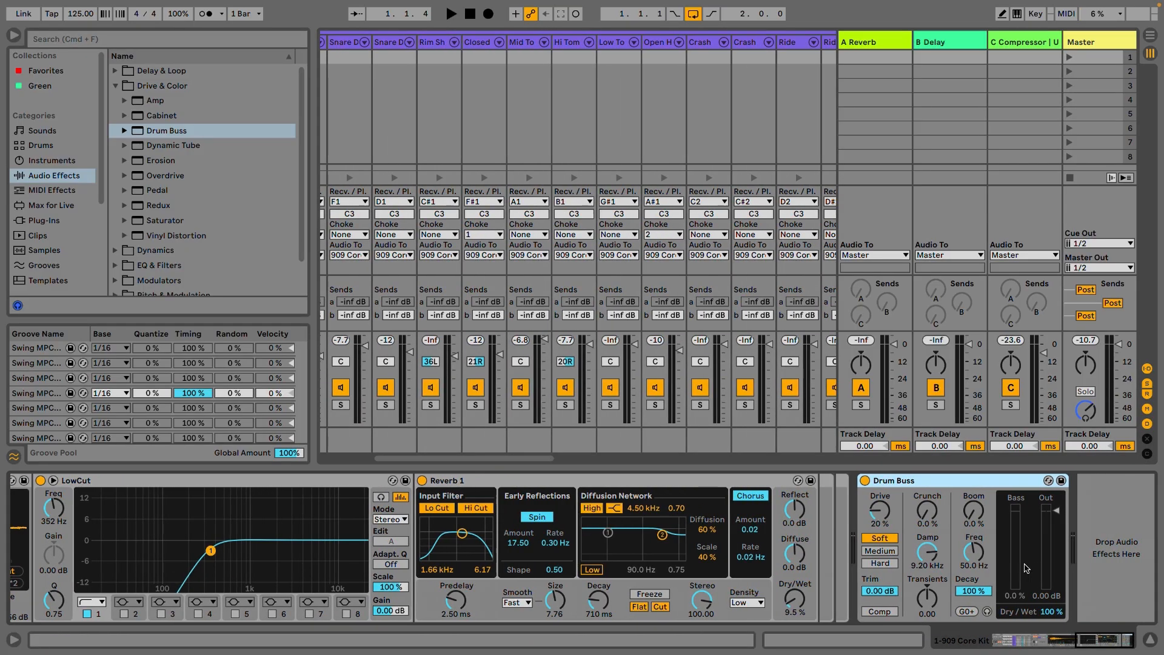
# Step: During playback, compare Drum Buss with its bypass and set Drive to 0.0%, Damp to 20.0 kHz and Freq to 90.0 Hz
pyautogui.press('space')
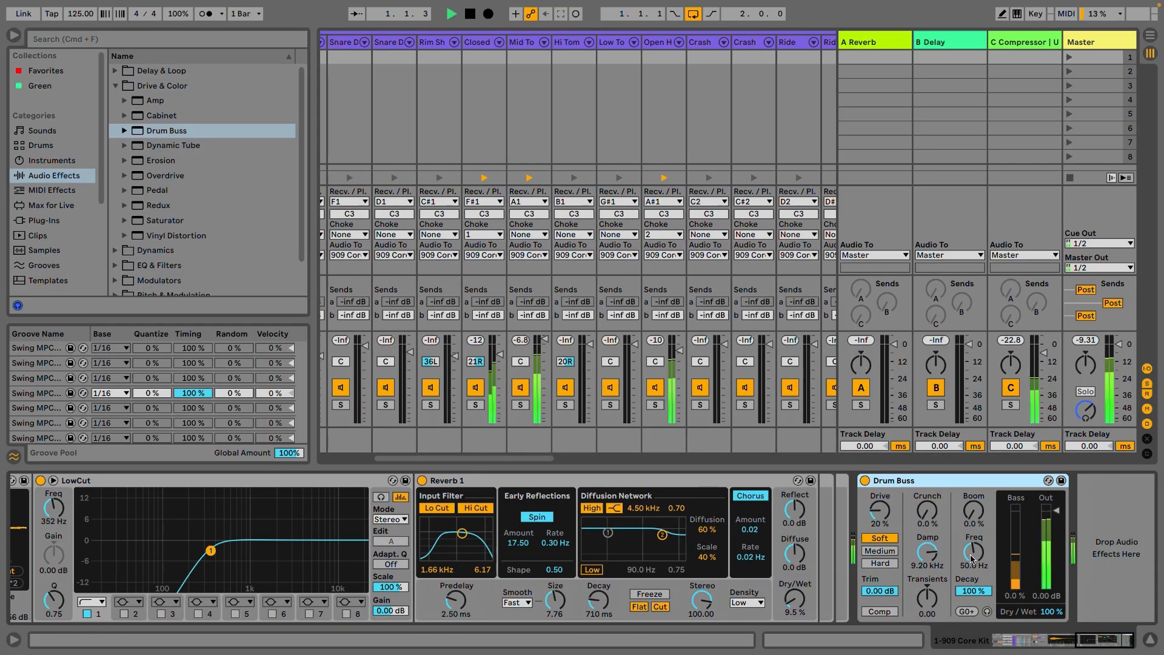
pyautogui.click(866, 481)
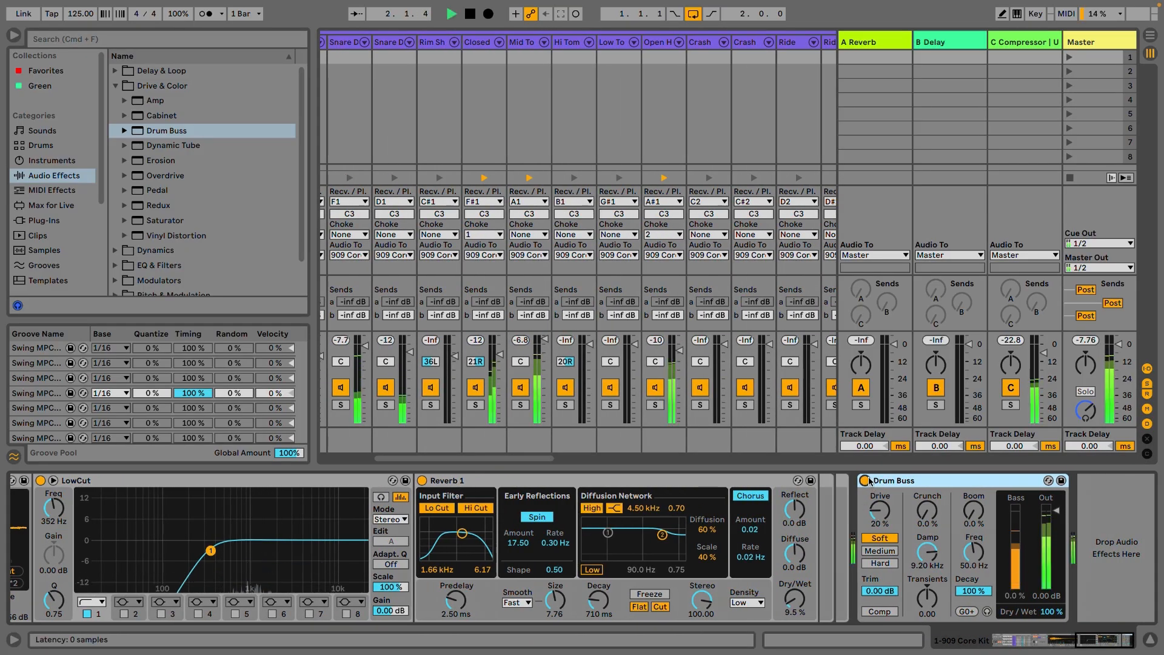
pyautogui.click(866, 481)
pyautogui.moveTo(883, 512); pyautogui.dragTo(887, 520)
pyautogui.moveTo(932, 555); pyautogui.dragTo(966, 562)
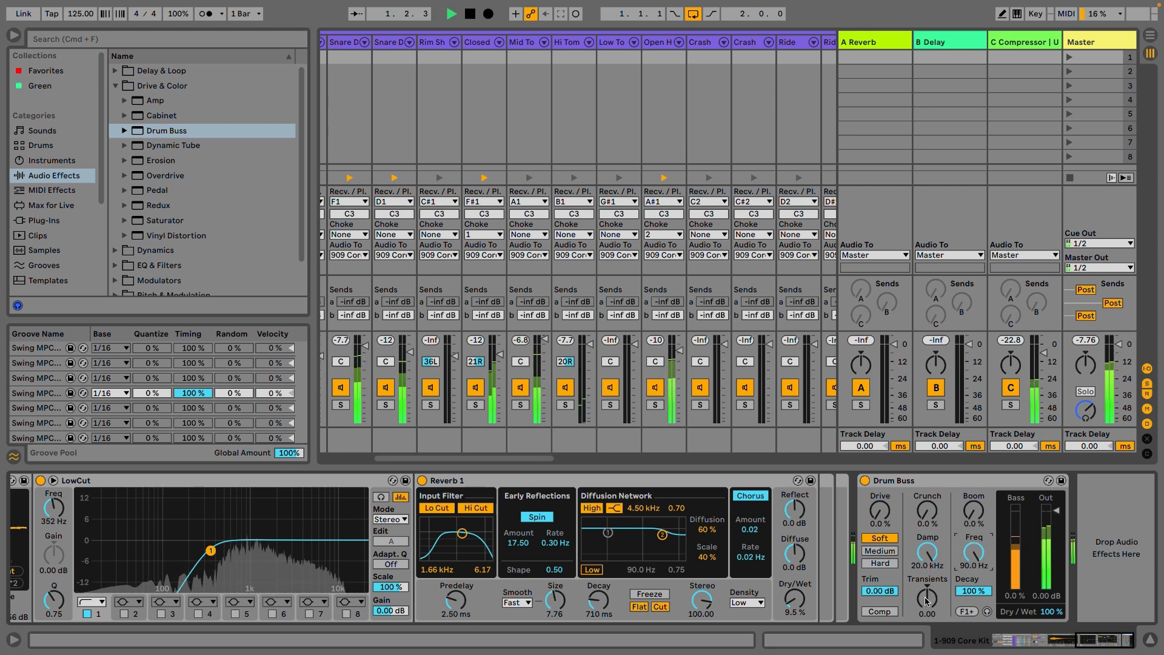
# Step: Lower the Drum Buss output to -2.55 dB while comparing the drums with the effect on and off
pyautogui.click(866, 481)
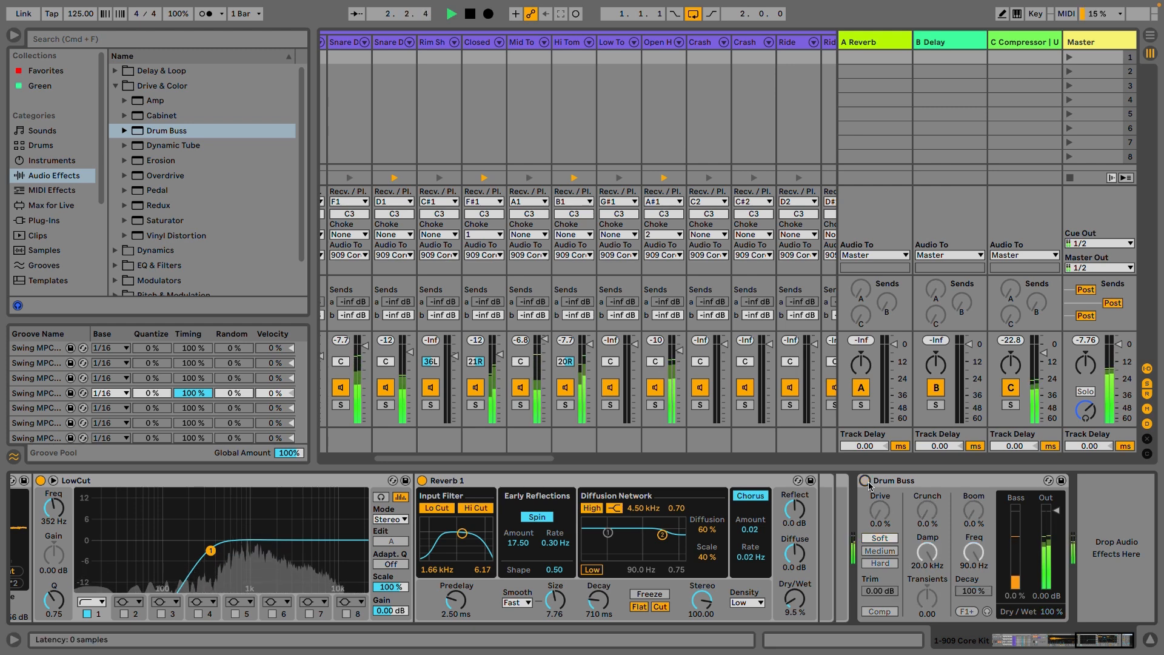
pyautogui.click(866, 481)
pyautogui.moveTo(1040, 502); pyautogui.dragTo(1040, 509)
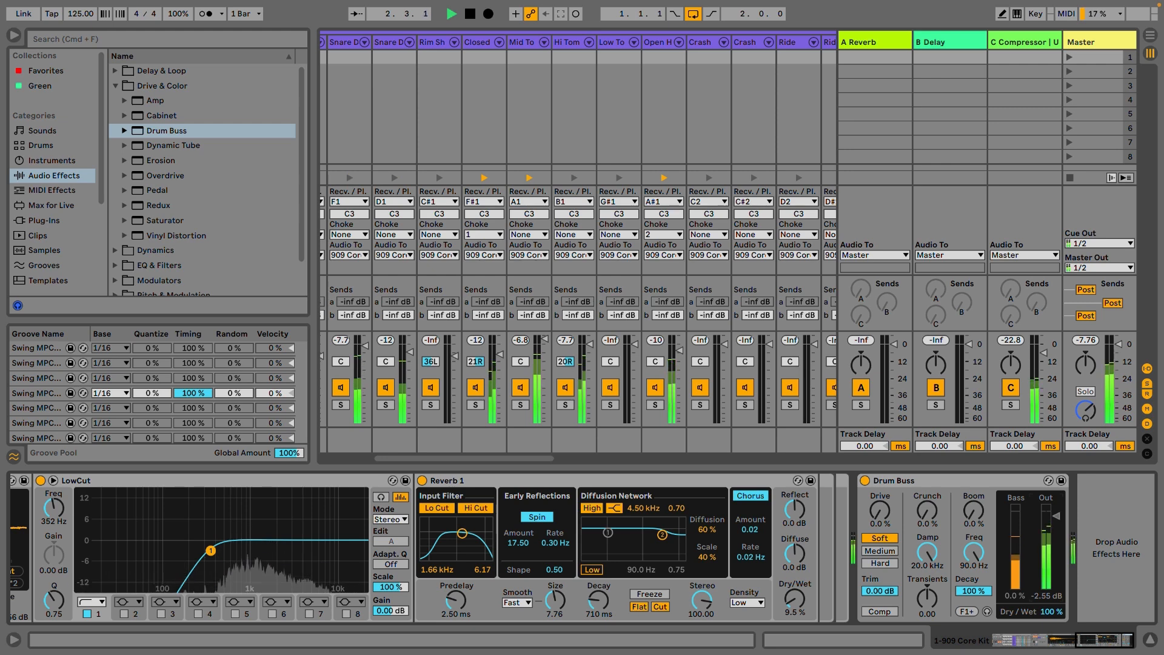
pyautogui.click(866, 481)
pyautogui.click(866, 481)
# Step: Set the Drum Buss Transients to 0.22, compare the effect on and off, and stop playback
pyautogui.moveTo(927, 598)
pyautogui.mouseDown()
pyautogui.moveTo(927, 583)
pyautogui.moveTo(920, 601)
pyautogui.mouseUp()
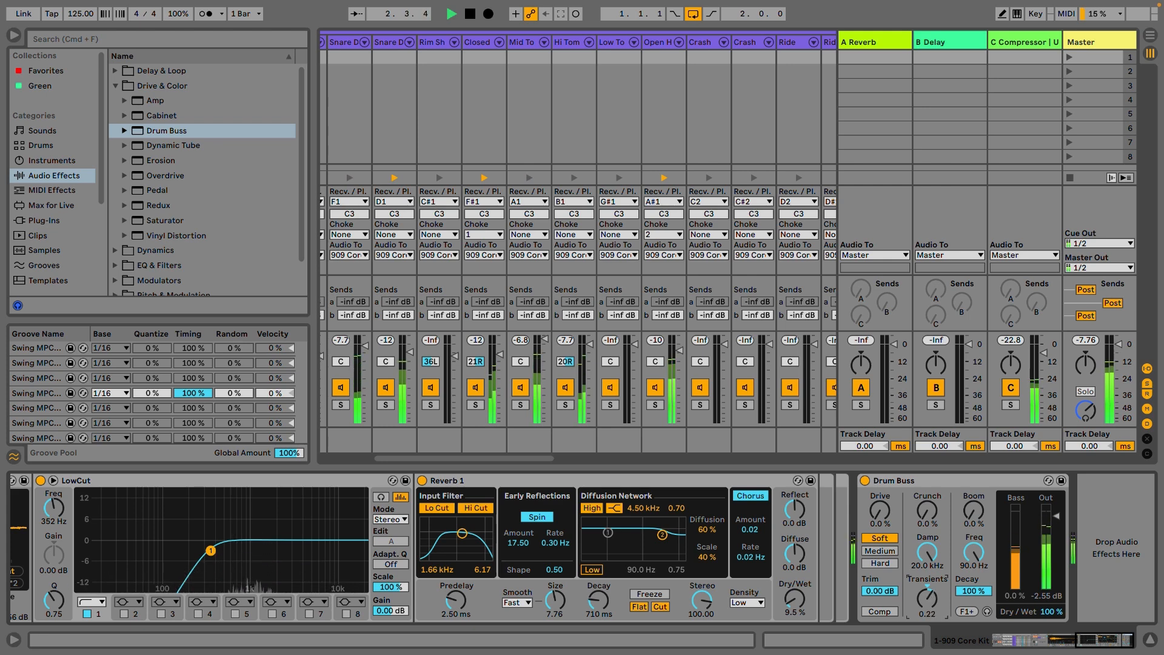
pyautogui.click(865, 481)
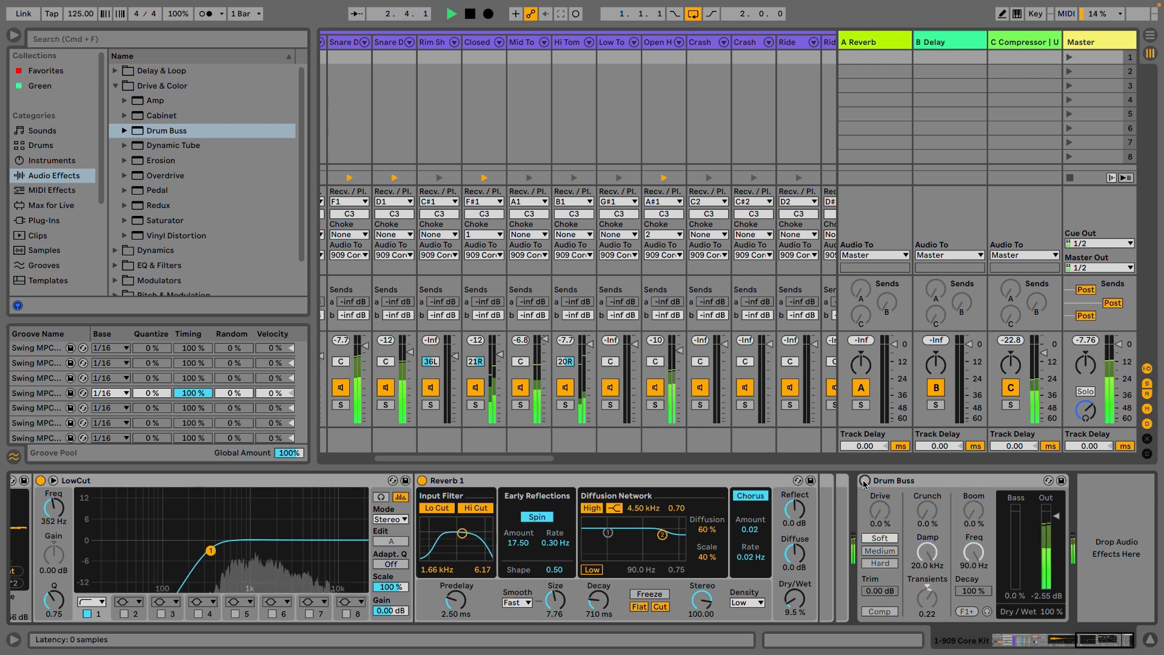
pyautogui.click(865, 481)
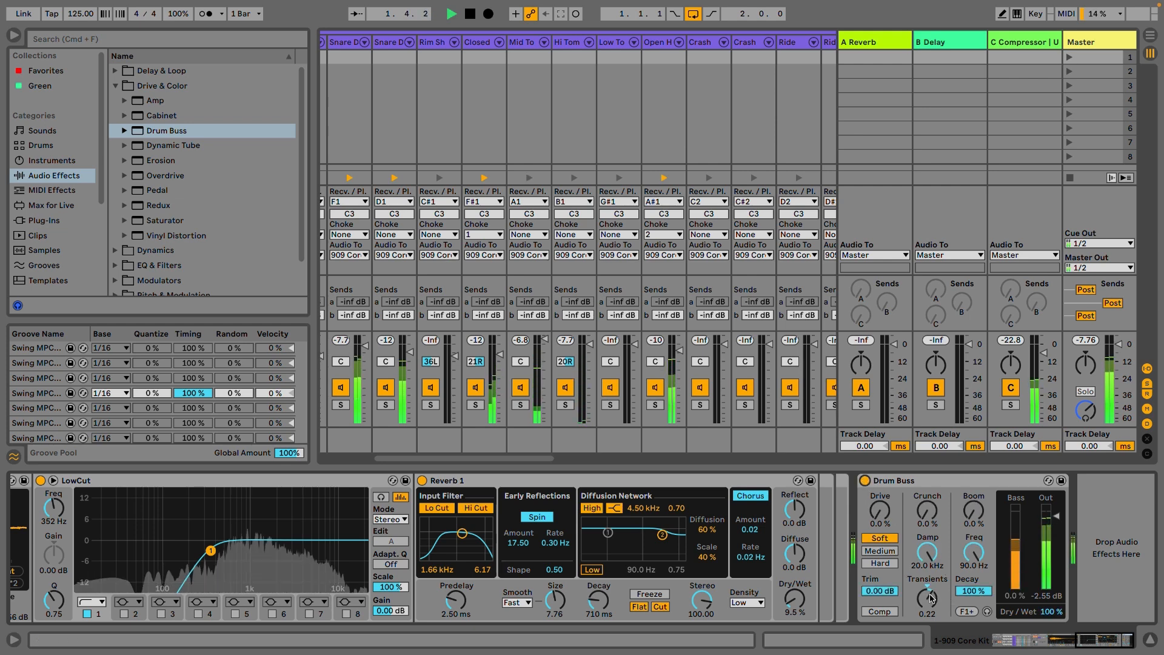
pyautogui.press('space')
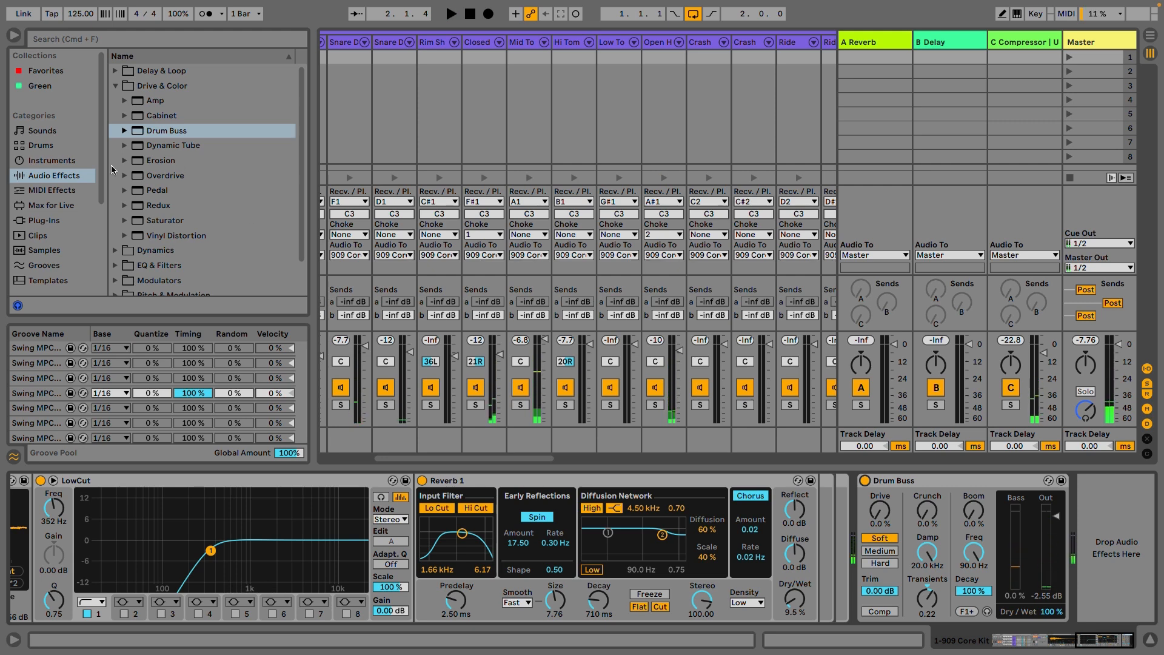
# Step: Insert an EQ Eight after Drum Buss at the end of the 909 Core Kit's effect chain
pyautogui.scroll(-2, 131, 192)
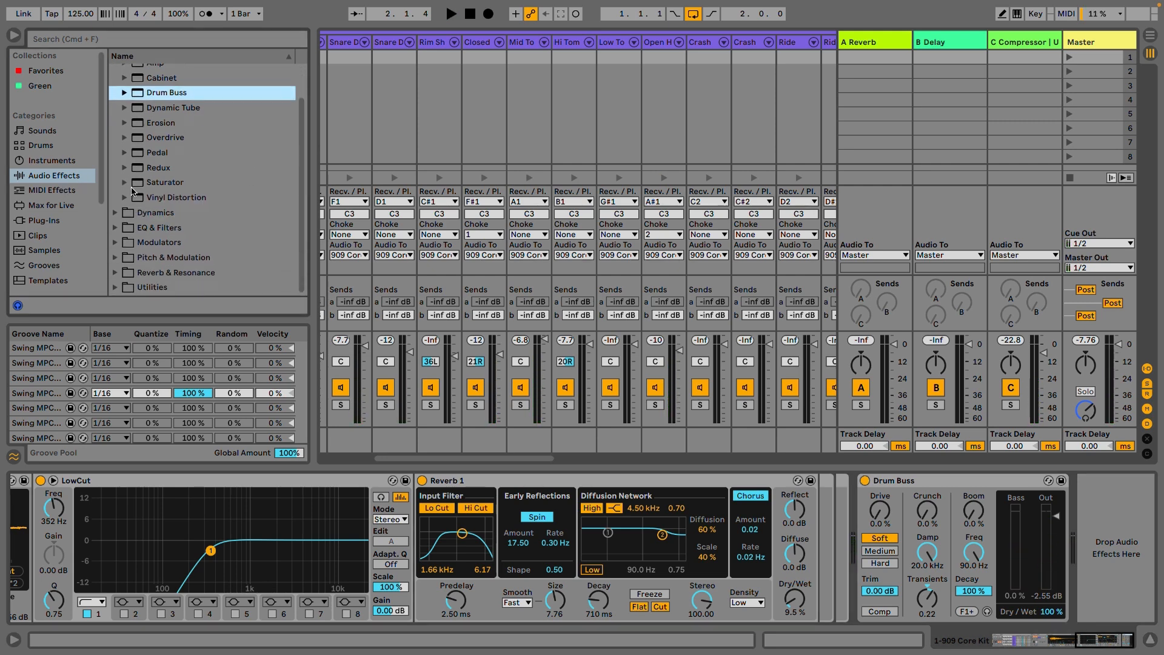
pyautogui.click(115, 229)
pyautogui.moveTo(155, 164); pyautogui.dragTo(1094, 513)
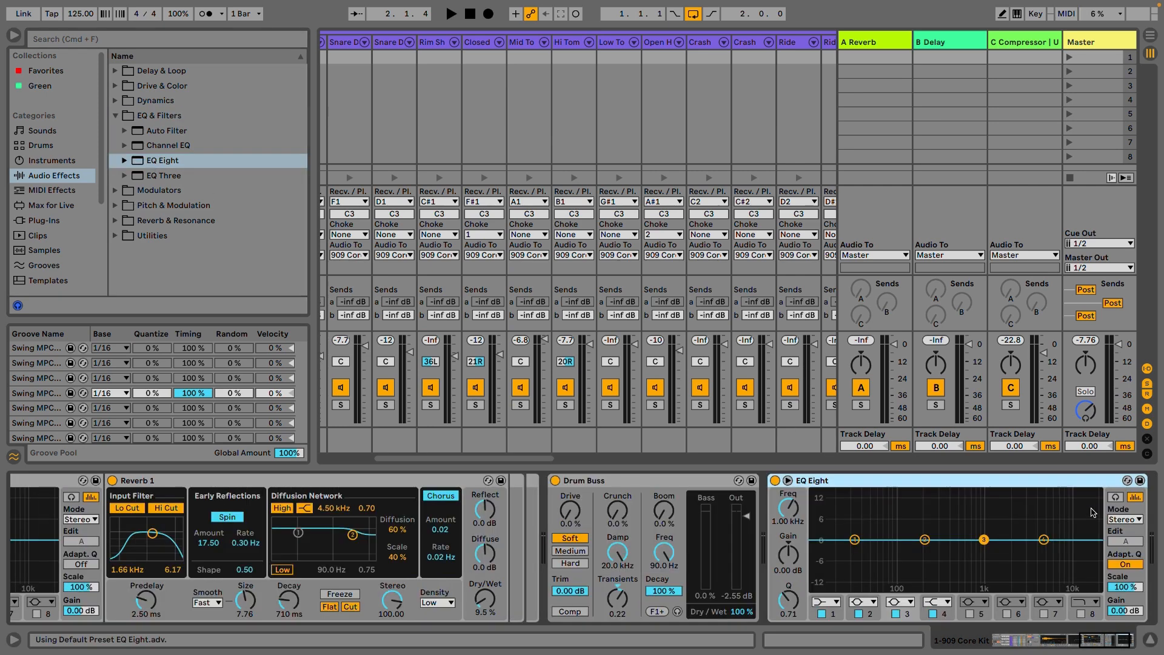
# Step: Shape EQ Eight's band 4 high shelf during playback with frequency 4.49 kHz, gain 2.38 dB and Q 0.96
pyautogui.moveTo(965, 539)
pyautogui.mouseDown()
pyautogui.moveTo(962, 526)
pyautogui.moveTo(945, 529)
pyautogui.mouseUp()
pyautogui.press('space')
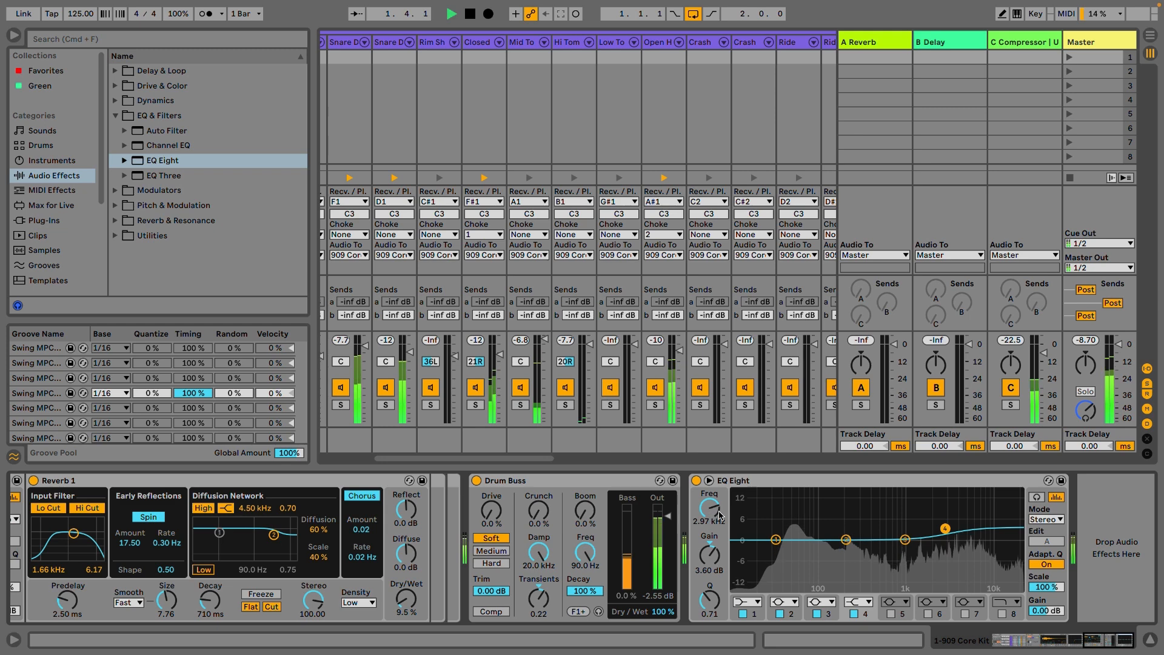
pyautogui.moveTo(946, 529); pyautogui.dragTo(962, 529)
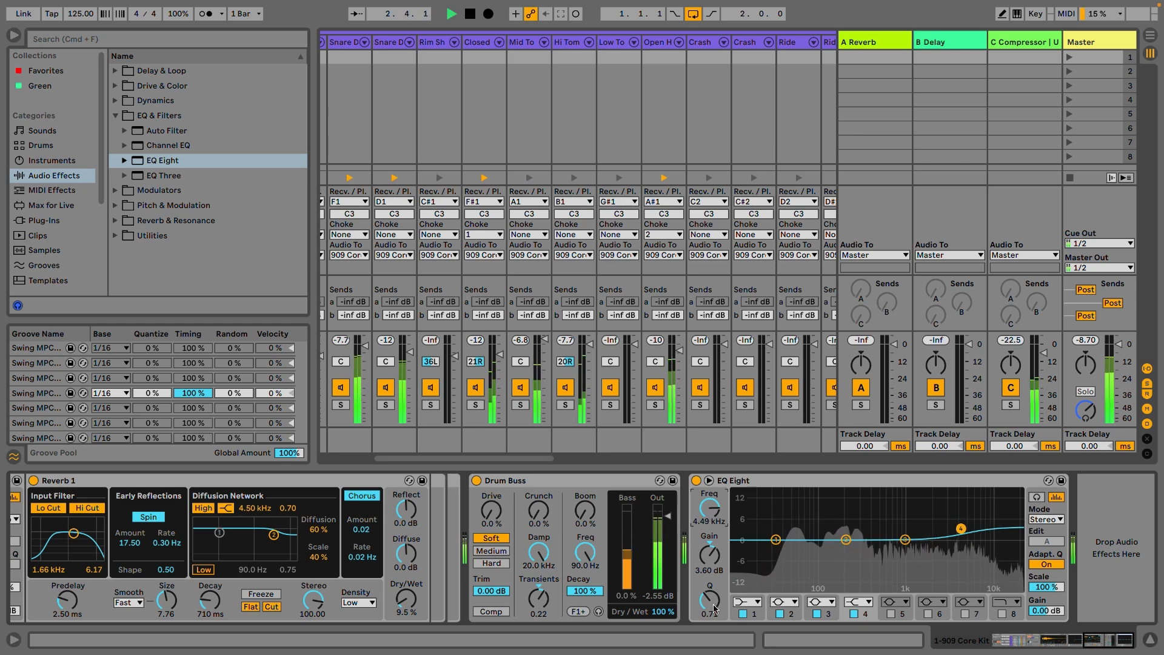
pyautogui.moveTo(694, 597); pyautogui.dragTo(695, 603)
pyautogui.moveTo(709, 555); pyautogui.dragTo(709, 561)
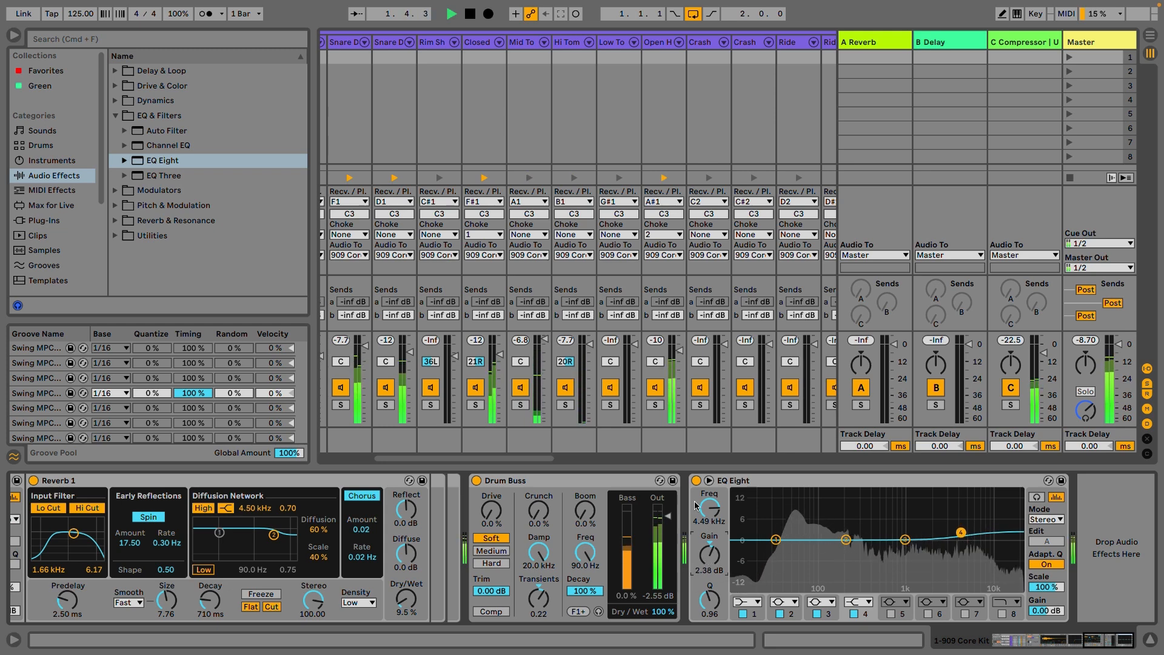
# Step: Compare EQ Eight on and off, set its high-shelf gain to 3.57 dB, and leave it bypassed with playback stopped
pyautogui.click(696, 481)
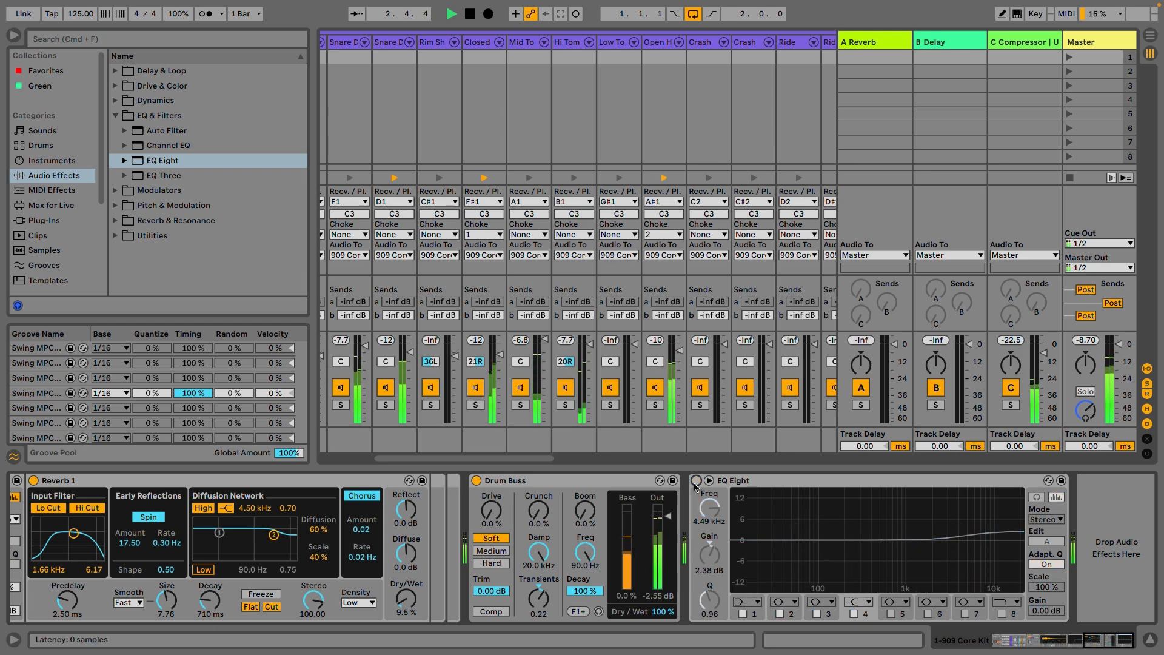
pyautogui.click(697, 480)
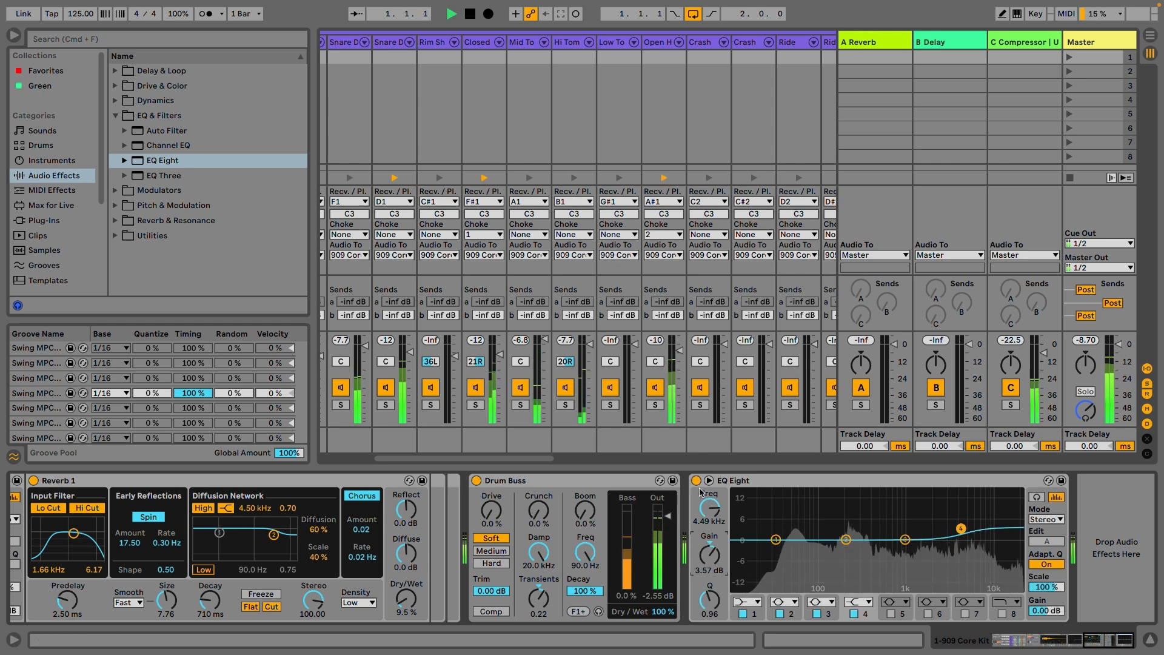
pyautogui.click(696, 480)
pyautogui.press('space')
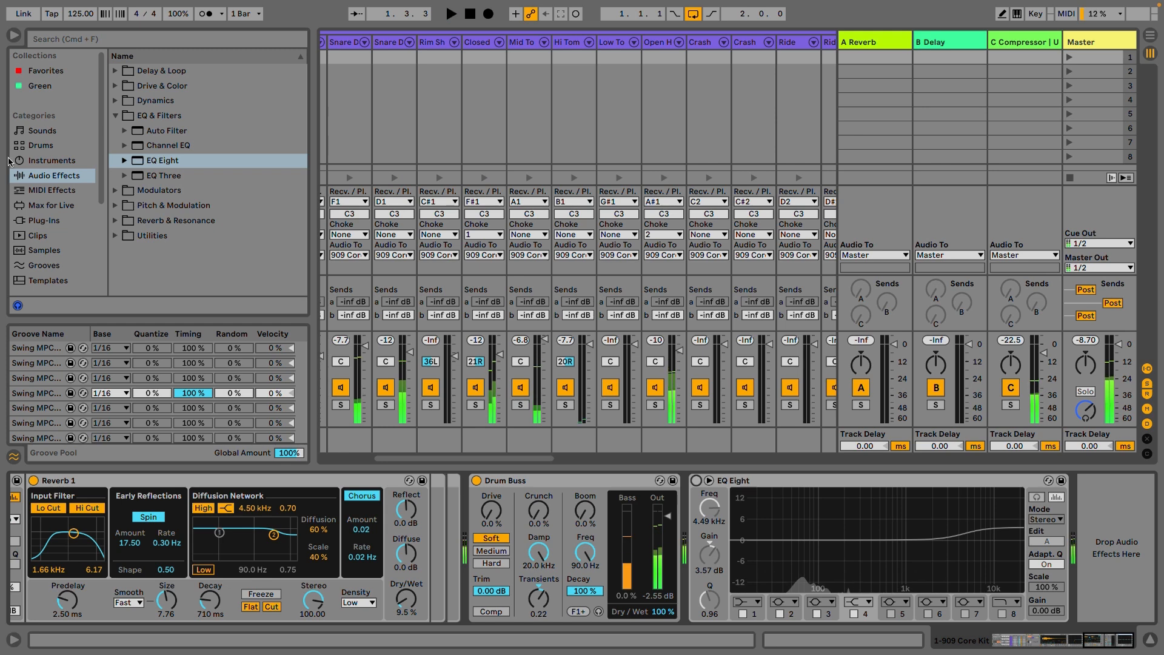
# Step: Insert the Pulsar 8200 equalizer plug-in after EQ Eight on the 909 Core Kit
pyautogui.click(46, 221)
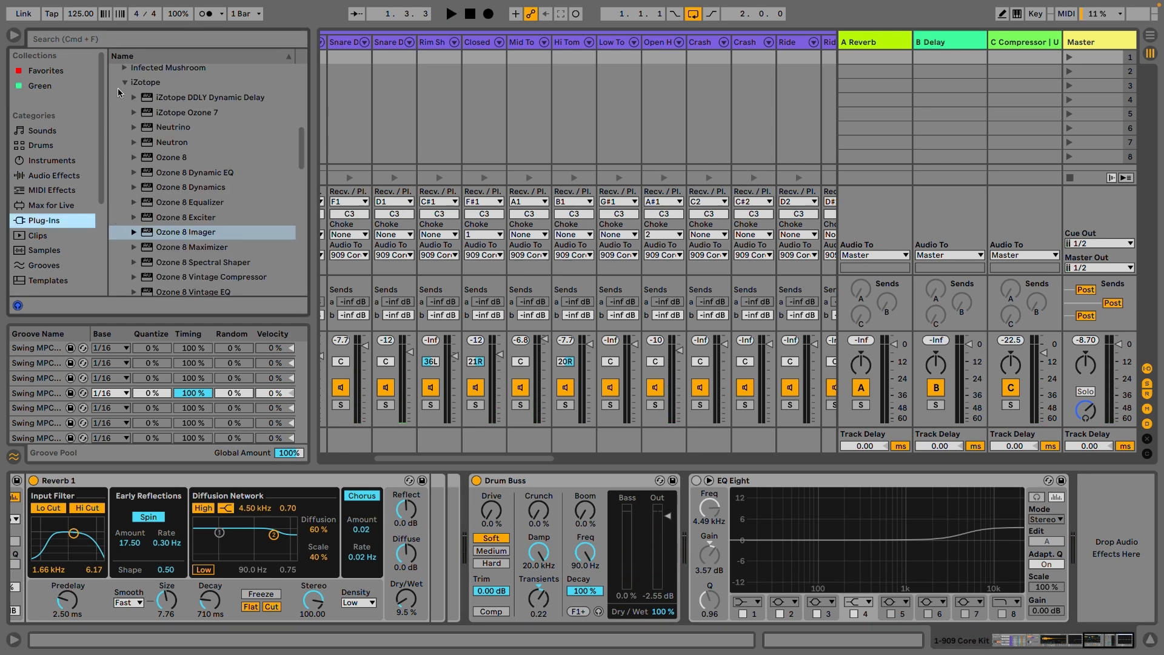
pyautogui.click(125, 83)
pyautogui.scroll(5, 128, 115)
pyautogui.scroll(-5, 129, 208)
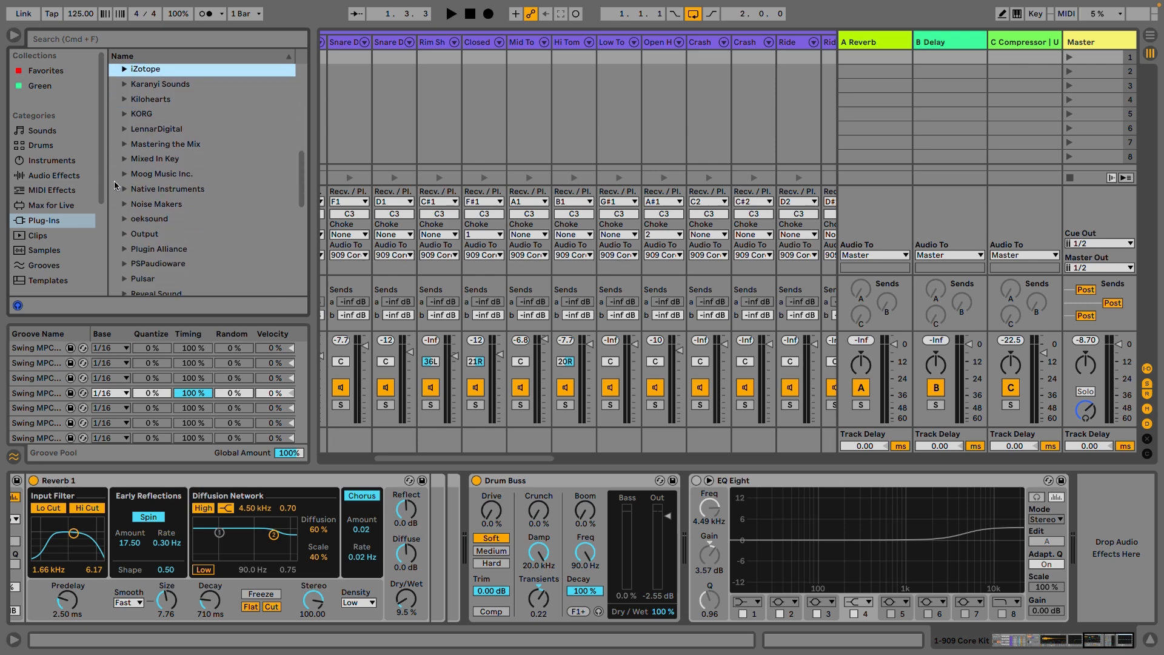
pyautogui.click(125, 278)
pyautogui.scroll(-3, 140, 243)
pyautogui.moveTo(162, 176); pyautogui.dragTo(1131, 570)
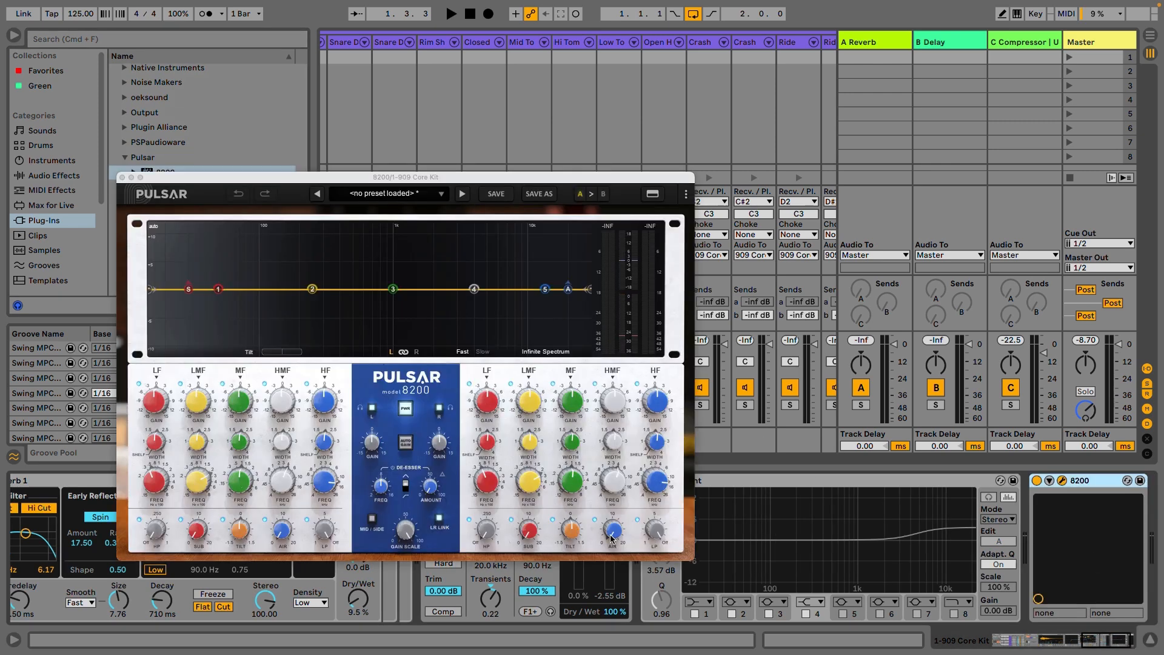
# Step: Boost the 8200's Air band with the low-pass at 23.07 kHz, and compare the equalizer on and off during playback
pyautogui.moveTo(613, 537); pyautogui.dragTo(655, 546)
pyautogui.press('space')
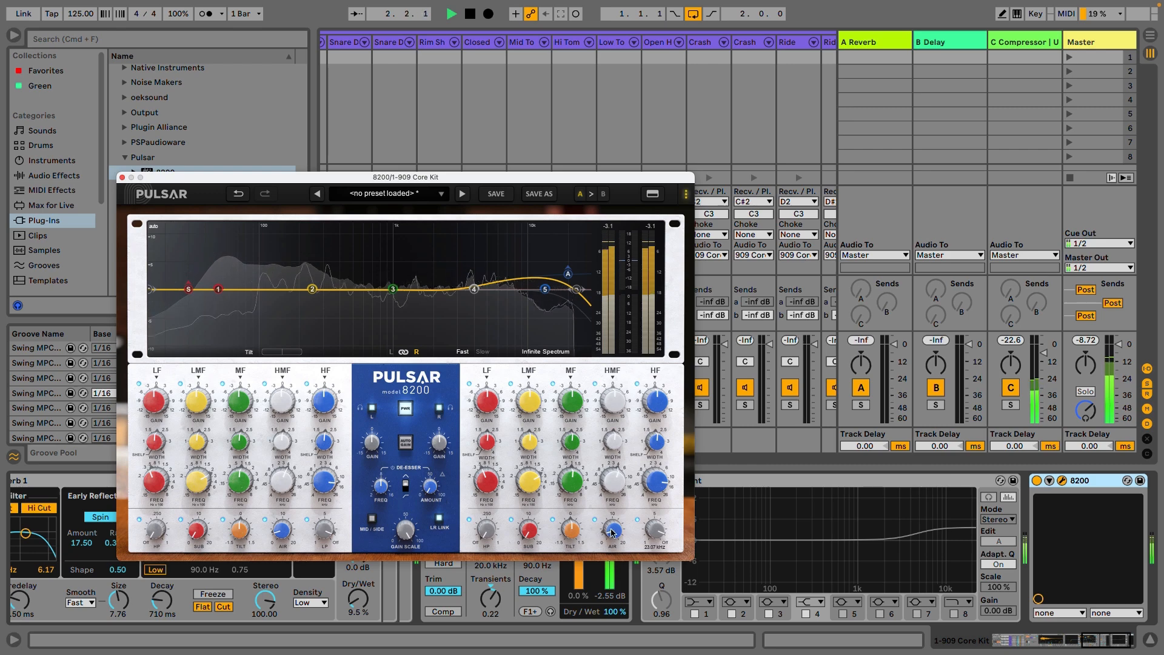
pyautogui.click(406, 410)
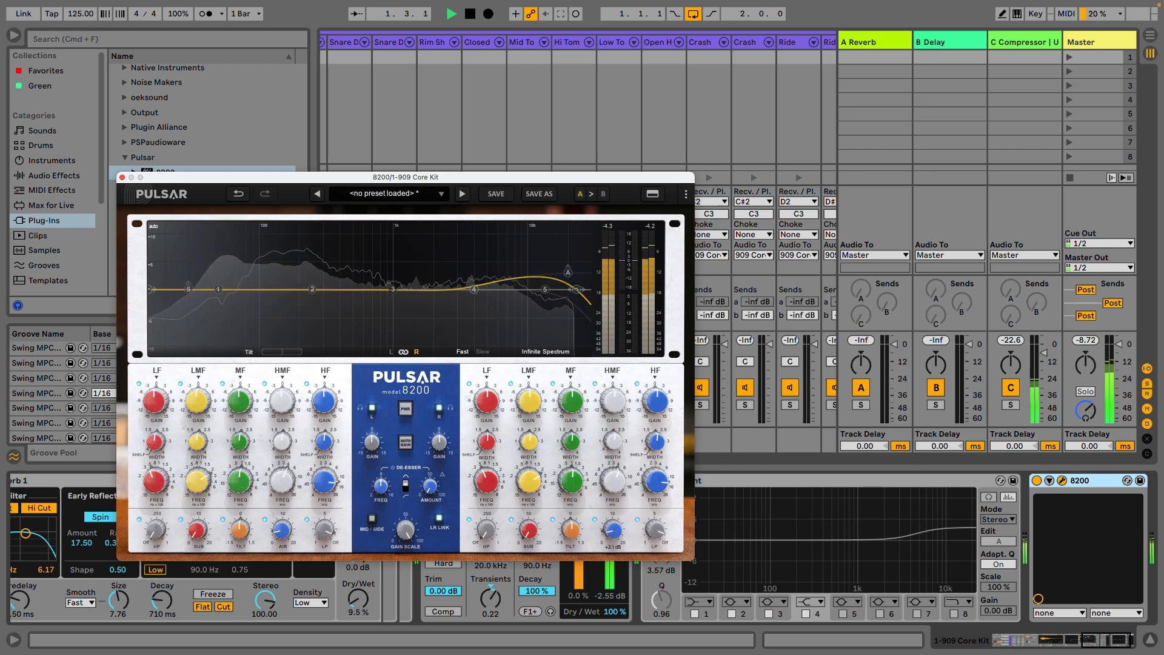
pyautogui.click(407, 410)
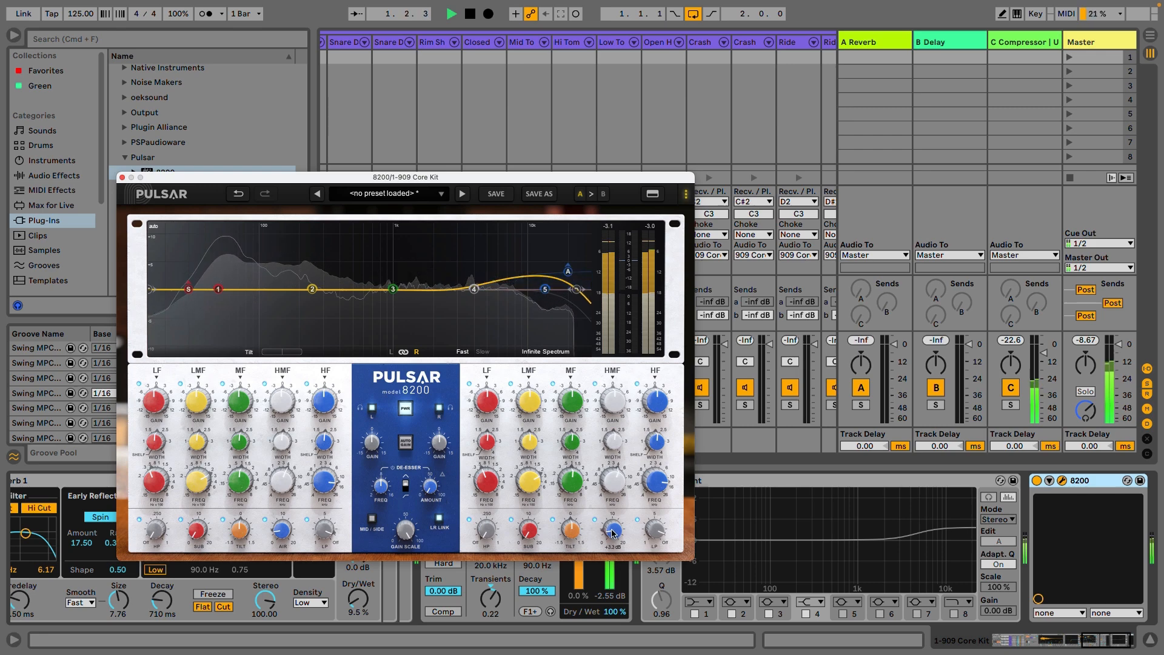
pyautogui.click(405, 410)
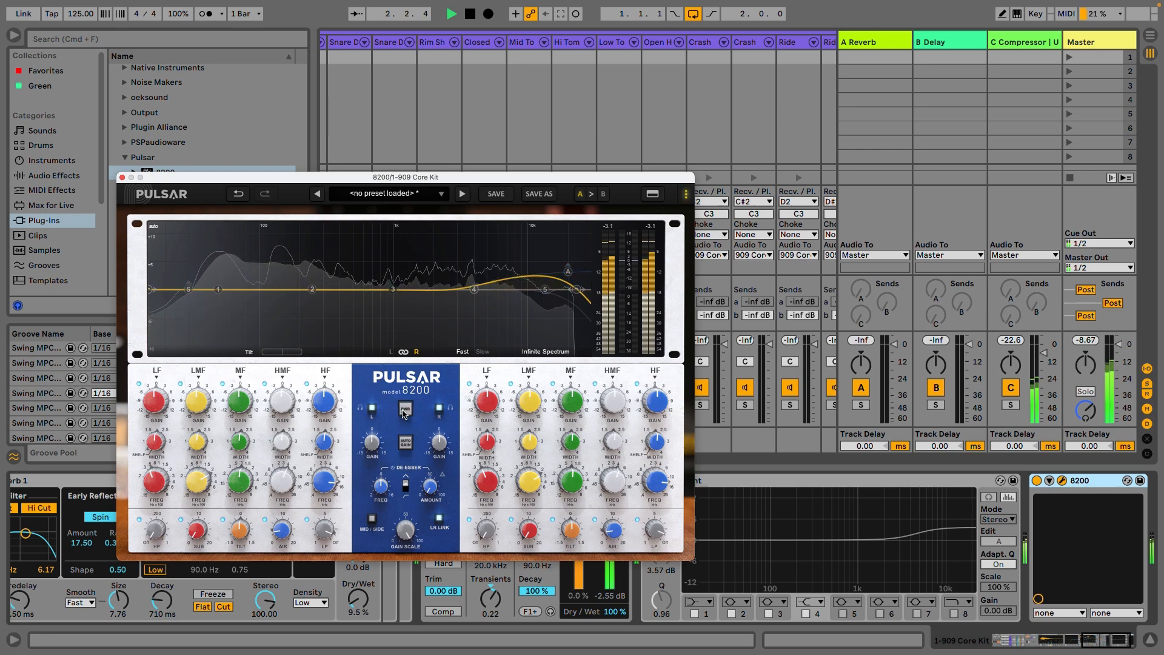
pyautogui.click(405, 411)
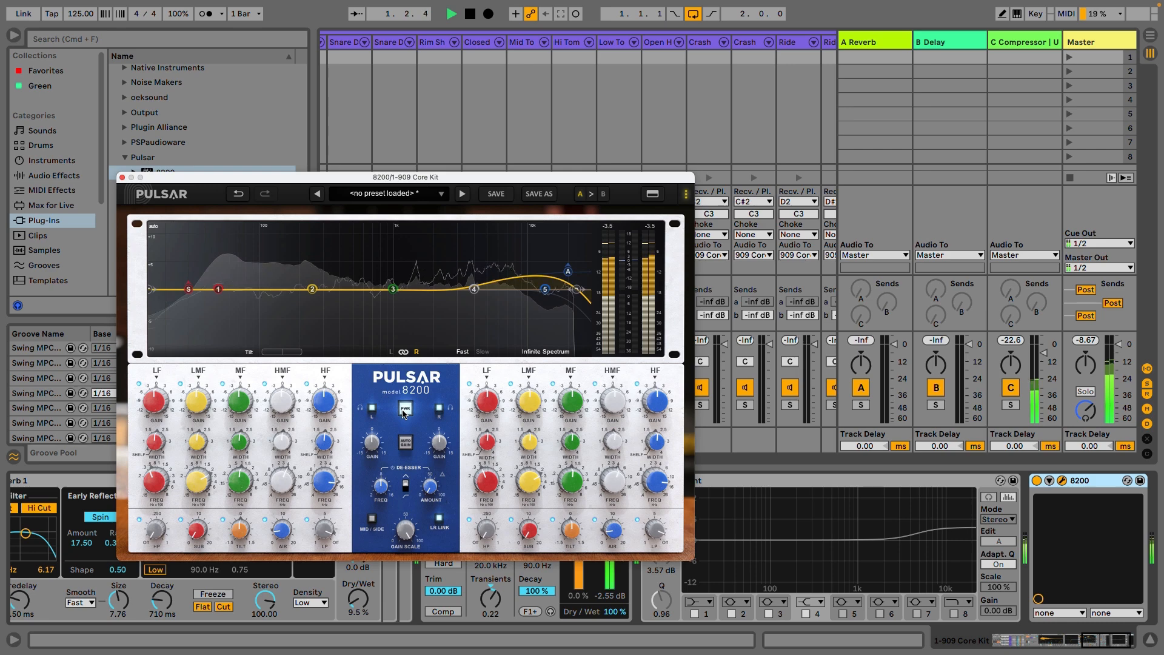